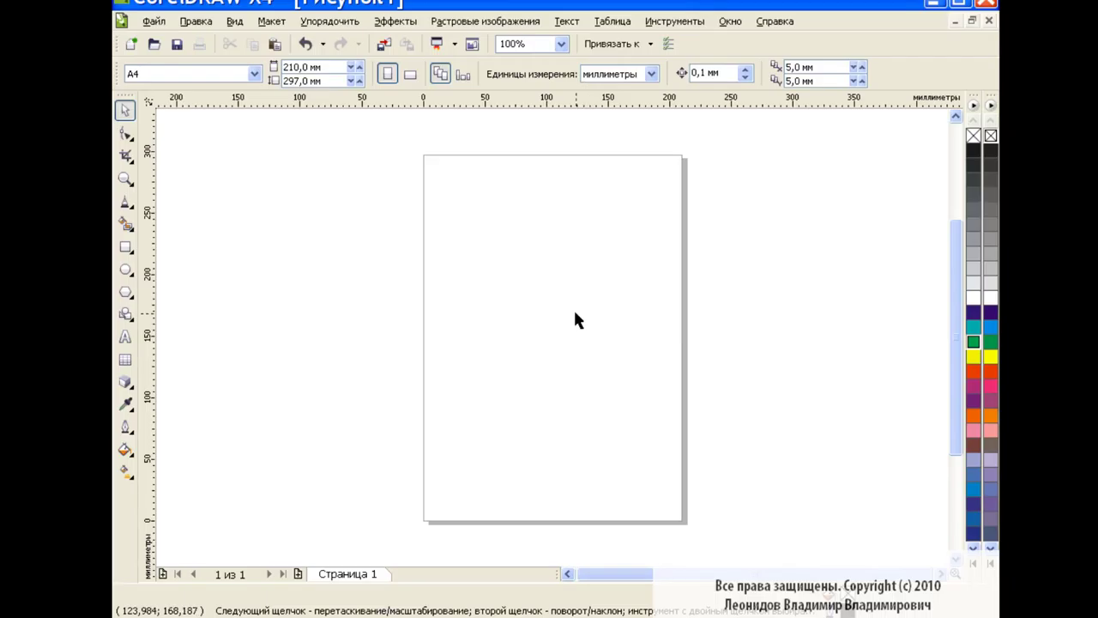
Draw a large rectangle, rotate it about 30 degrees, and convert it to curves.
{"action": "left_click", "coordinate": [125, 247]}
{"action": "mouse_move", "coordinate": [487, 208]}
{"action": "left_mouse_down"}
{"action": "mouse_move", "coordinate": [675, 457]}
{"action": "mouse_move", "coordinate": [673, 447]}
{"action": "left_mouse_up"}
{"action": "left_click", "coordinate": [589, 328]}
{"action": "left_click_drag", "start_coordinate": [486, 204], "coordinate": [426, 267]}
{"action": "key", "text": "ctrl+q"}
Skew the cover by moving two nodes, shift it up, and nest a smaller copy inside.
{"action": "left_click", "coordinate": [129, 135]}
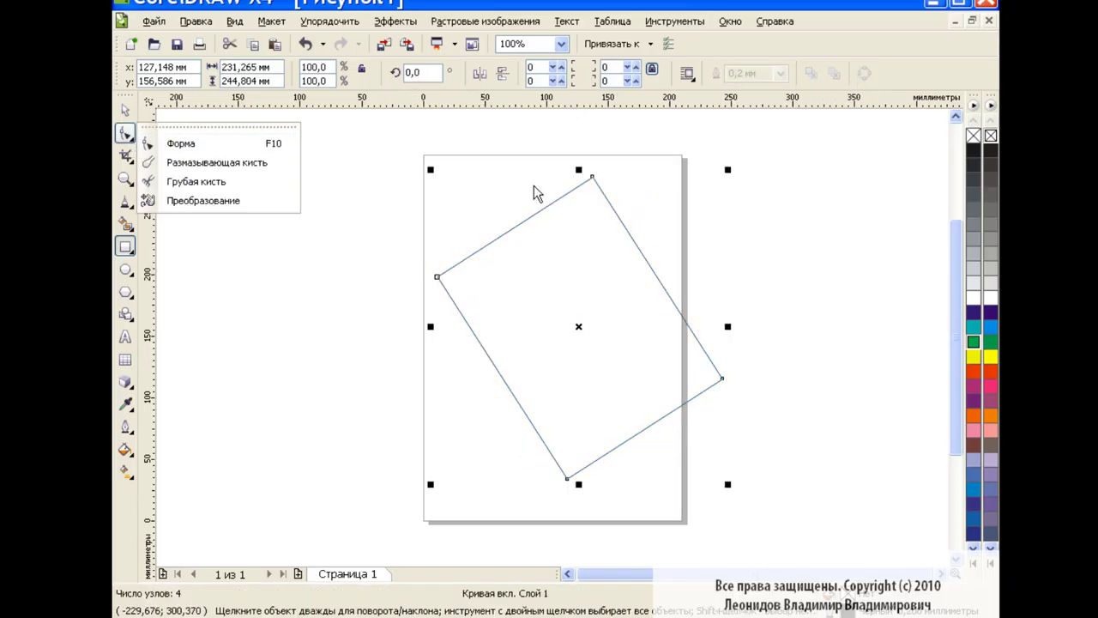
{"action": "left_click", "coordinate": [181, 143]}
{"action": "left_click_drag", "start_coordinate": [592, 178], "coordinate": [587, 220]}
{"action": "mouse_move", "coordinate": [567, 478]}
{"action": "left_mouse_down"}
{"action": "mouse_move", "coordinate": [527, 495]}
{"action": "mouse_move", "coordinate": [542, 507]}
{"action": "left_mouse_up"}
{"action": "key", "text": "space"}
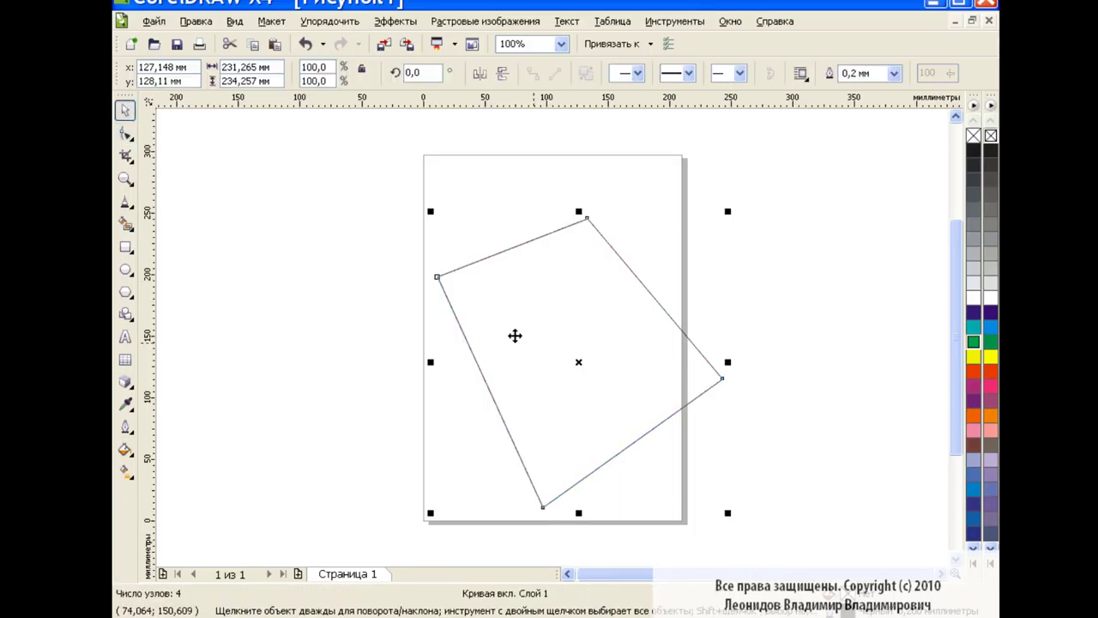
{"action": "left_click_drag", "start_coordinate": [515, 336], "coordinate": [512, 270]}
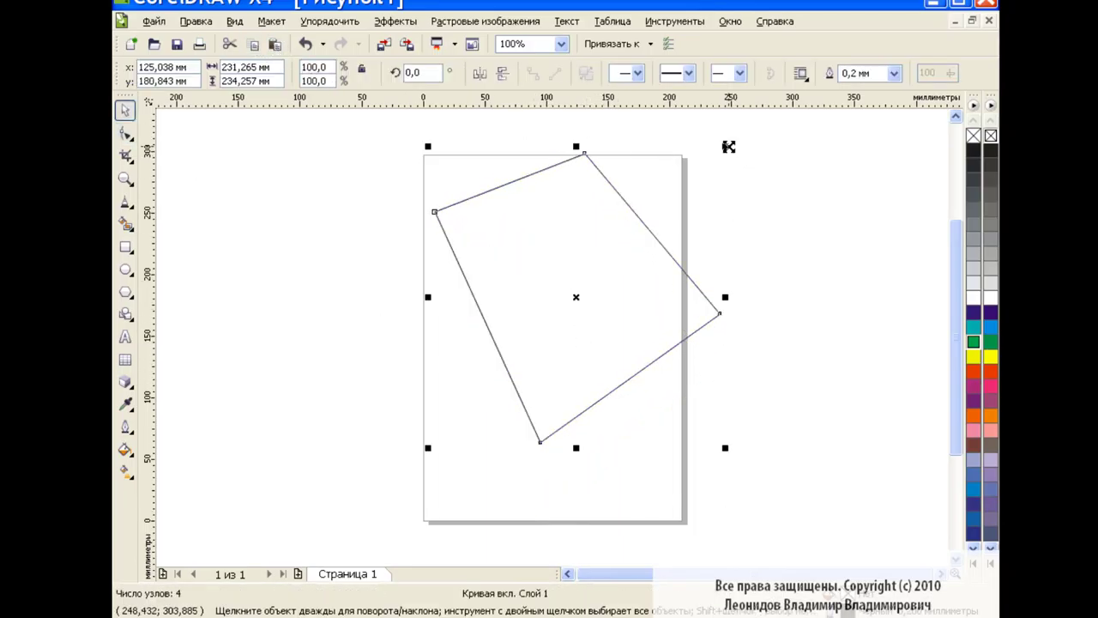
{"action": "left_click_drag", "start_coordinate": [728, 147], "coordinate": [719, 159]}
{"action": "left_click", "coordinate": [550, 270]}
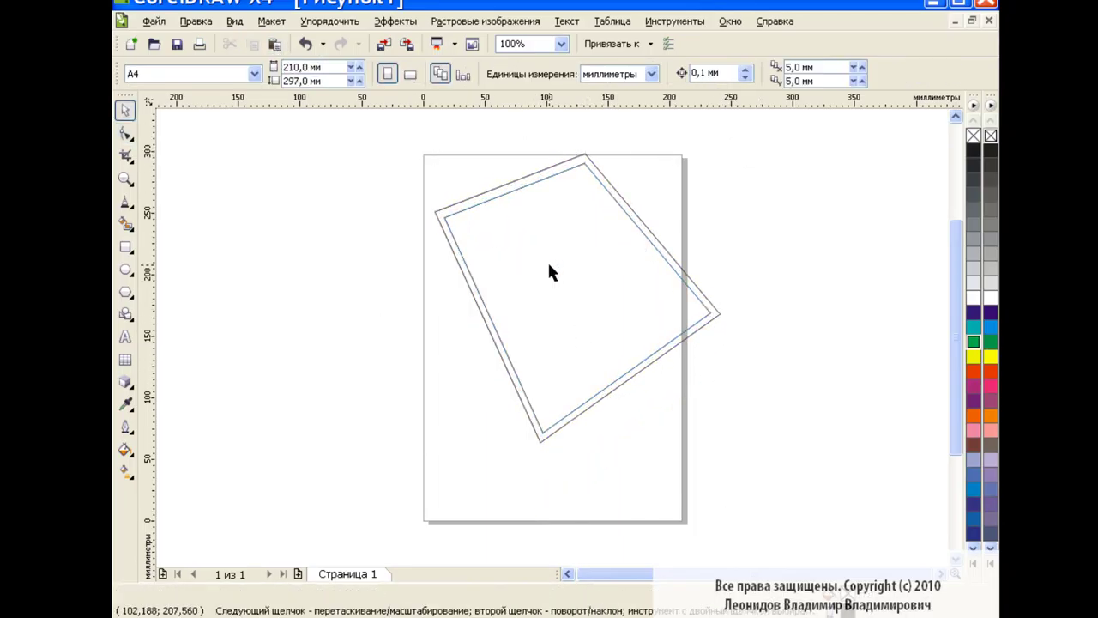
Apply a custom fountain fill with a blue start colour to the inner cover shape.
{"action": "left_click", "coordinate": [125, 450]}
{"action": "left_click", "coordinate": [172, 475]}
{"action": "left_click", "coordinate": [481, 297]}
{"action": "left_click", "coordinate": [680, 310]}
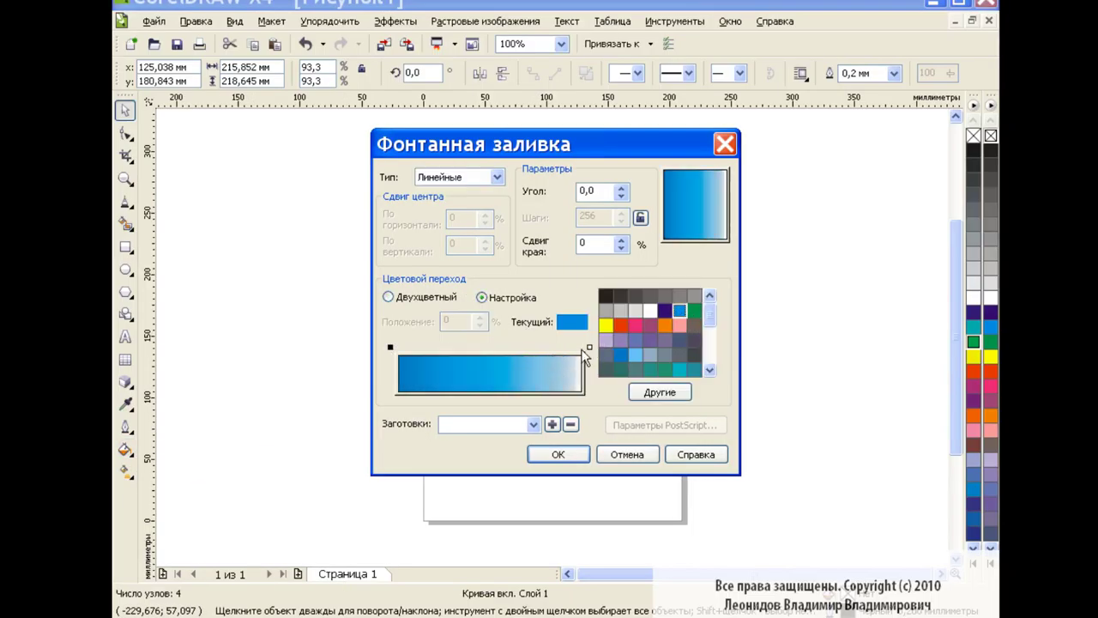
{"action": "left_click", "coordinate": [558, 454]}
Angle the gradient from light at the upper left to blue at the lower right.
{"action": "left_click", "coordinate": [125, 471]}
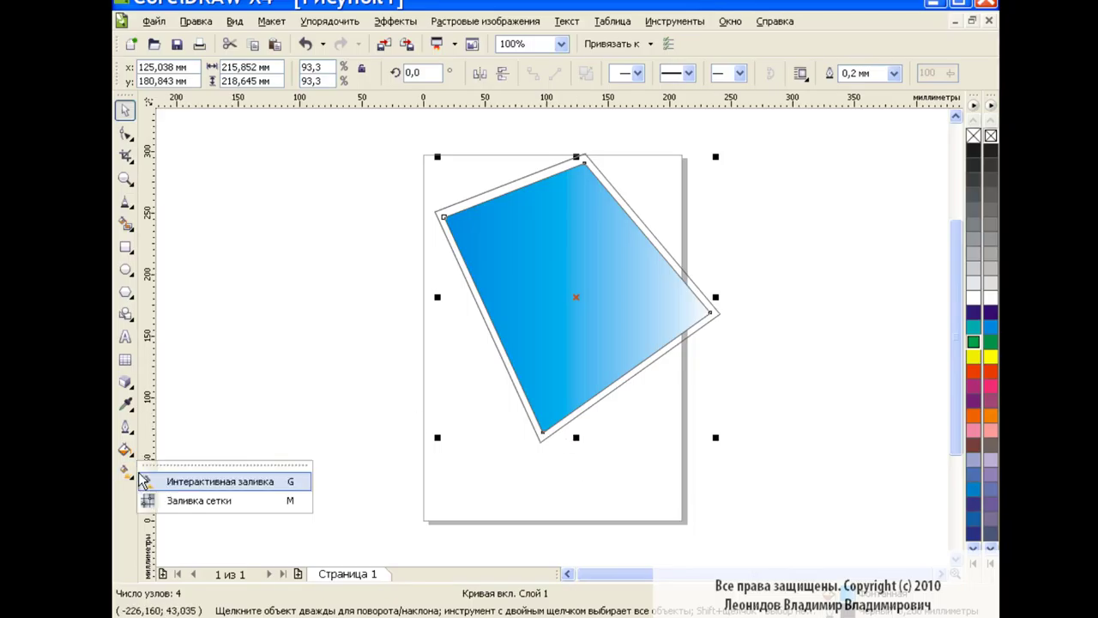
{"action": "left_click", "coordinate": [198, 480]}
{"action": "left_click_drag", "start_coordinate": [704, 286], "coordinate": [401, 190]}
{"action": "mouse_move", "coordinate": [443, 296]}
{"action": "left_mouse_down"}
{"action": "mouse_move", "coordinate": [730, 346]}
{"action": "mouse_move", "coordinate": [655, 309]}
{"action": "mouse_move", "coordinate": [779, 369]}
{"action": "left_mouse_up"}
Copy the inner shape's fill and outline onto the outer frame with Copy Properties From.
{"action": "left_click", "coordinate": [126, 110]}
{"action": "left_click", "coordinate": [718, 314]}
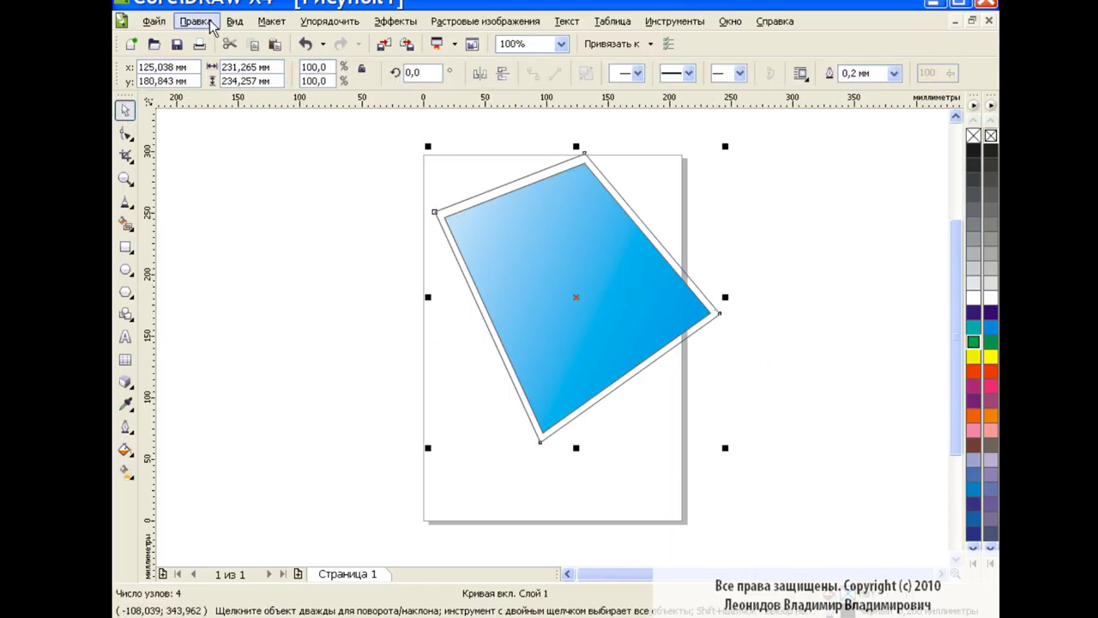
{"action": "left_click", "coordinate": [196, 21]}
{"action": "left_click", "coordinate": [249, 262]}
{"action": "left_click", "coordinate": [553, 270]}
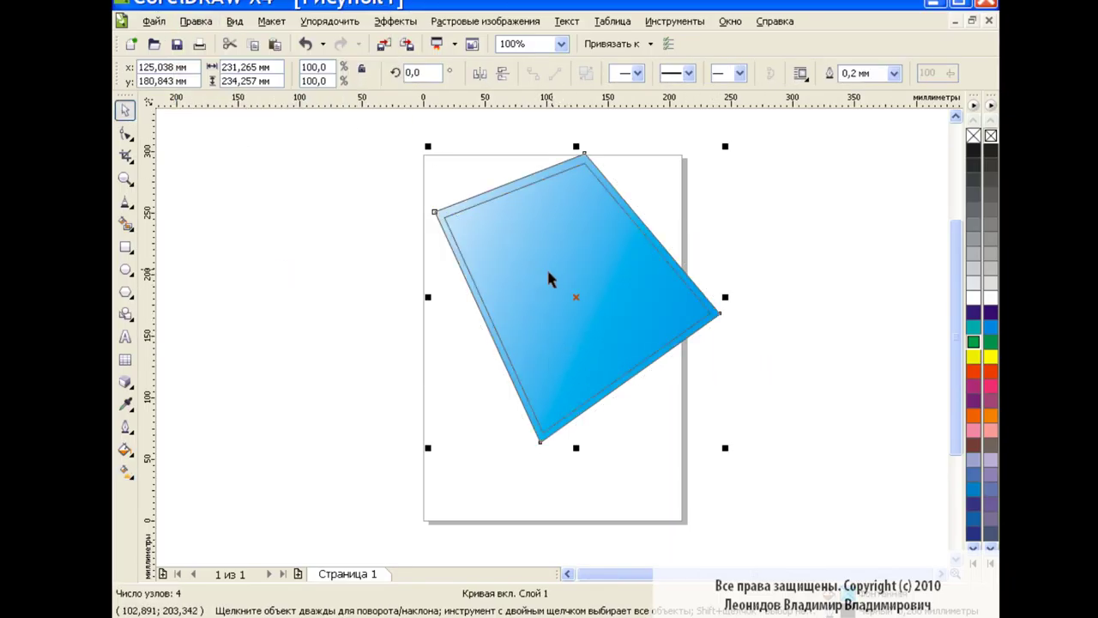
Shorten and shift the outer frame's gradient toward the upper left, then select both cover shapes.
{"action": "left_click", "coordinate": [126, 471]}
{"action": "left_click_drag", "start_coordinate": [795, 375], "coordinate": [690, 335]}
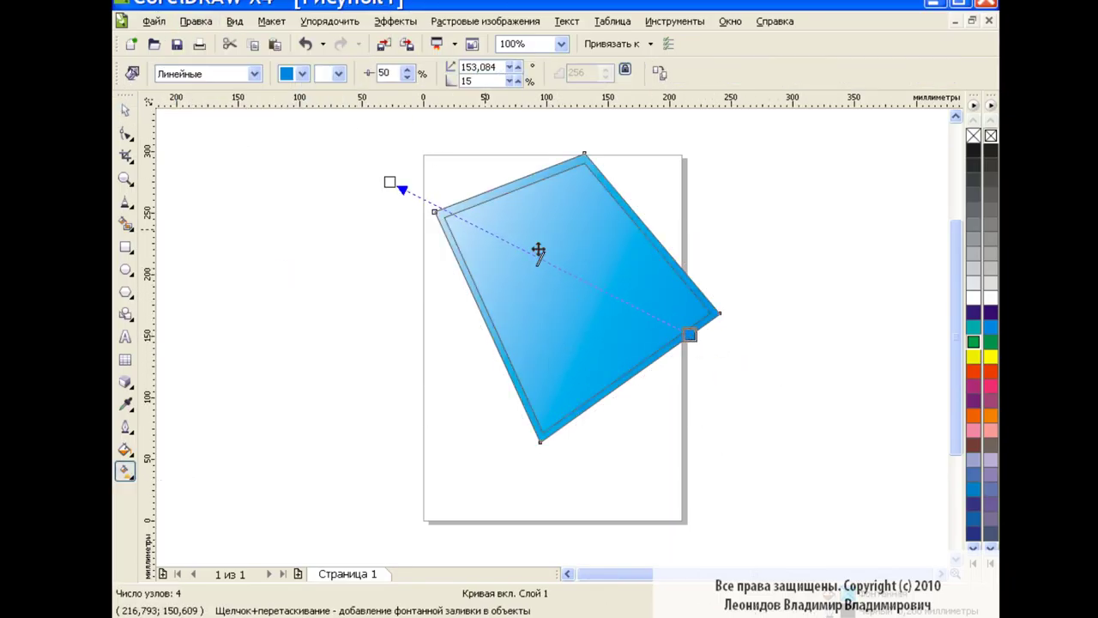
{"action": "left_click_drag", "start_coordinate": [390, 182], "coordinate": [367, 170]}
{"action": "left_click_drag", "start_coordinate": [528, 253], "coordinate": [502, 241]}
{"action": "left_click", "coordinate": [125, 110]}
{"action": "left_click", "coordinate": [394, 367]}
{"action": "left_click", "coordinate": [499, 206]}
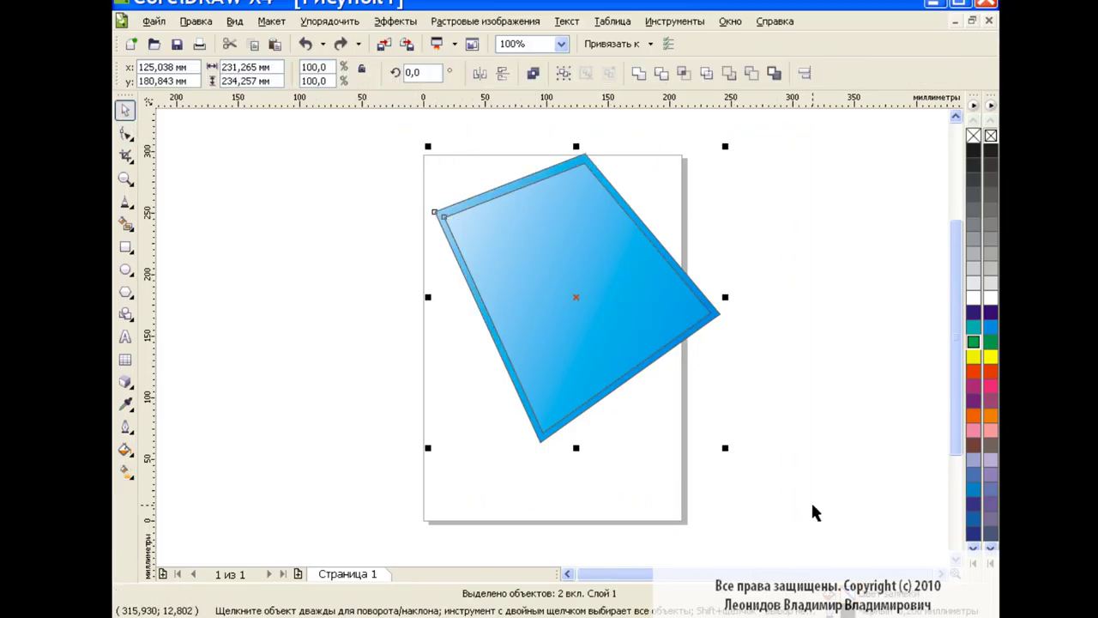
Drop a copy of both cover shapes slightly lower and put the original in front.
{"action": "left_click_drag", "start_coordinate": [577, 298], "coordinate": [579, 323]}
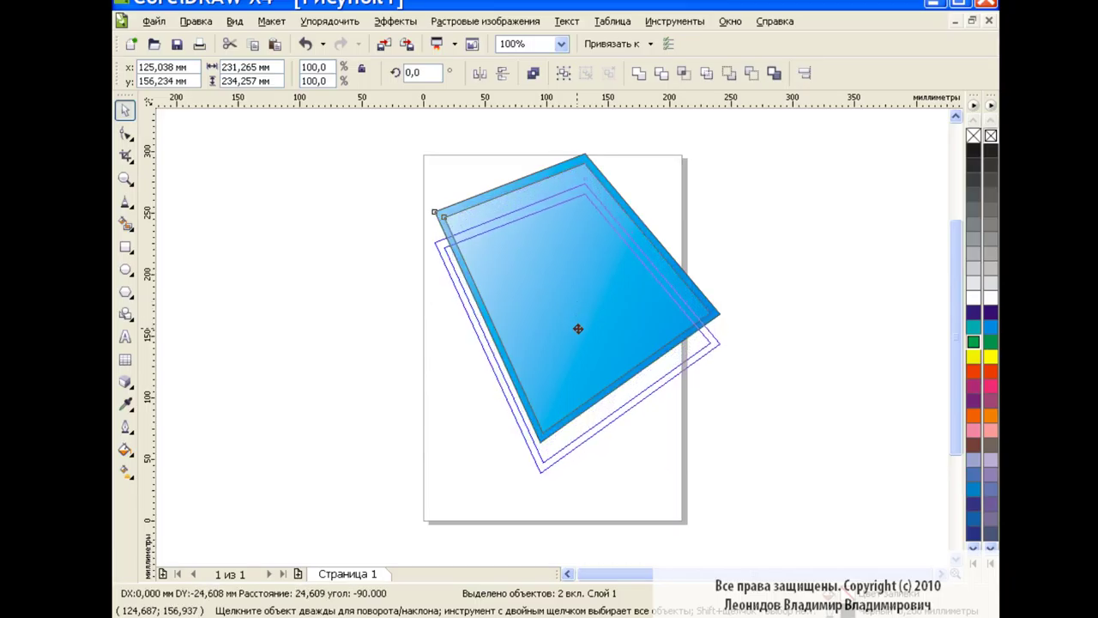
{"action": "left_click_drag", "start_coordinate": [578, 323], "coordinate": [579, 333]}
{"action": "key", "text": "ctrl+Page_Down"}
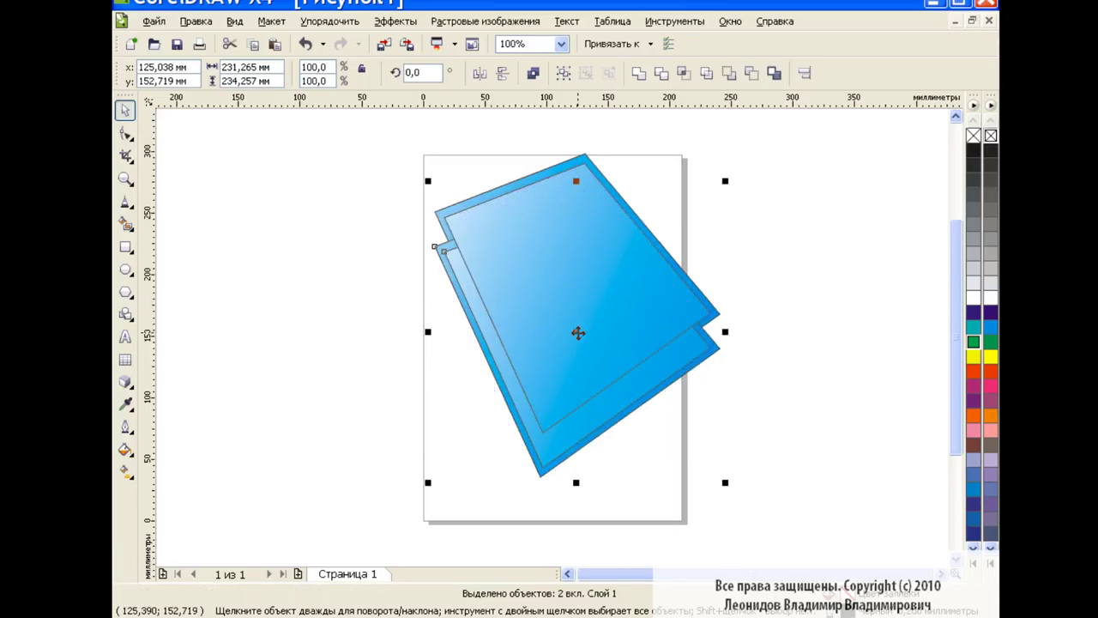
{"action": "left_click", "coordinate": [796, 383]}
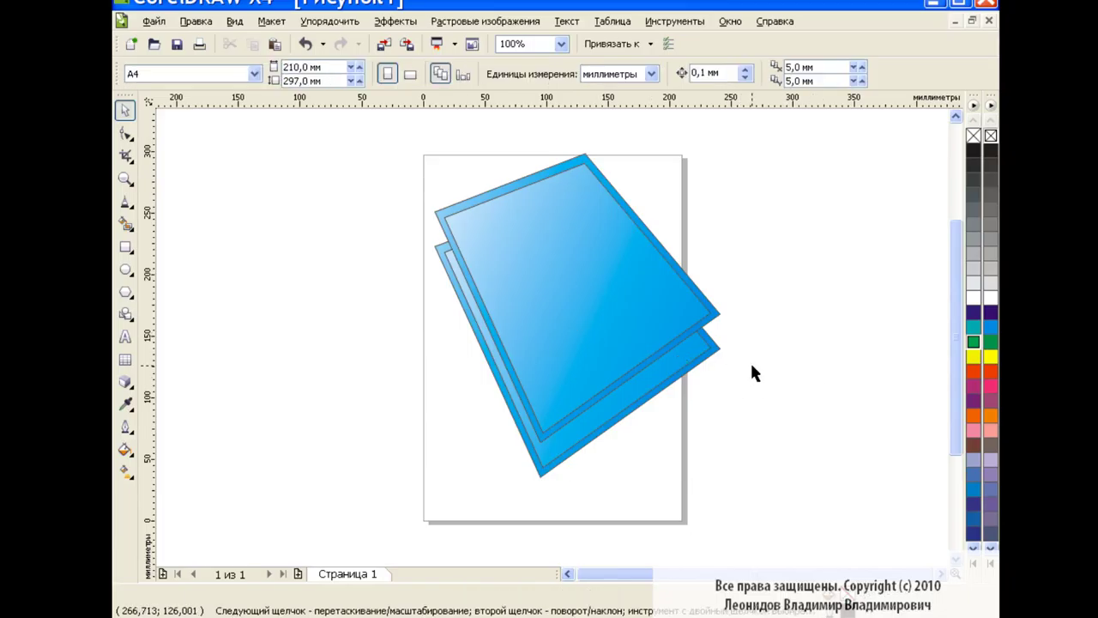
{"action": "left_click", "coordinate": [125, 202]}
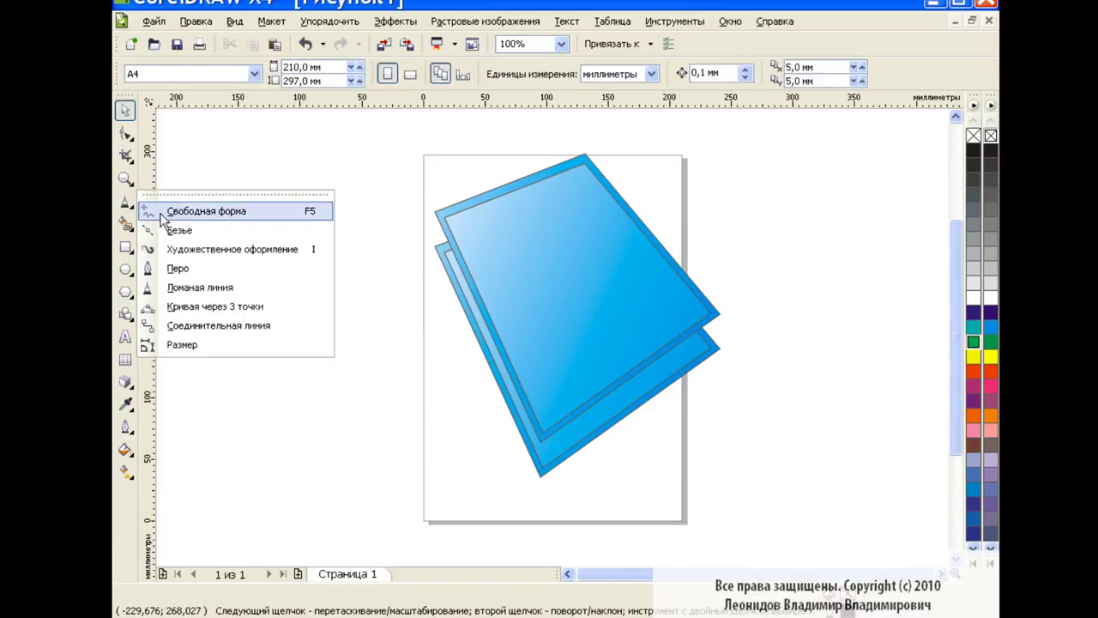
Draw a bent Bezier curve from the upper cover's corner to the lower cover's corner.
{"action": "left_click", "coordinate": [176, 228]}
{"action": "left_click", "coordinate": [439, 203]}
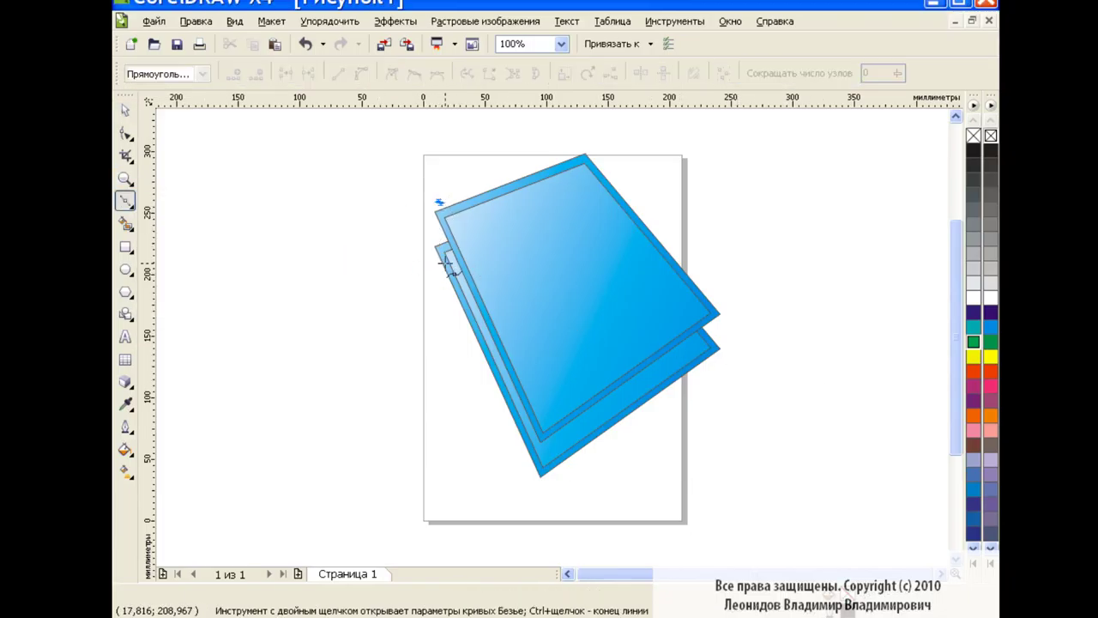
{"action": "left_click_drag", "start_coordinate": [445, 263], "coordinate": [479, 290]}
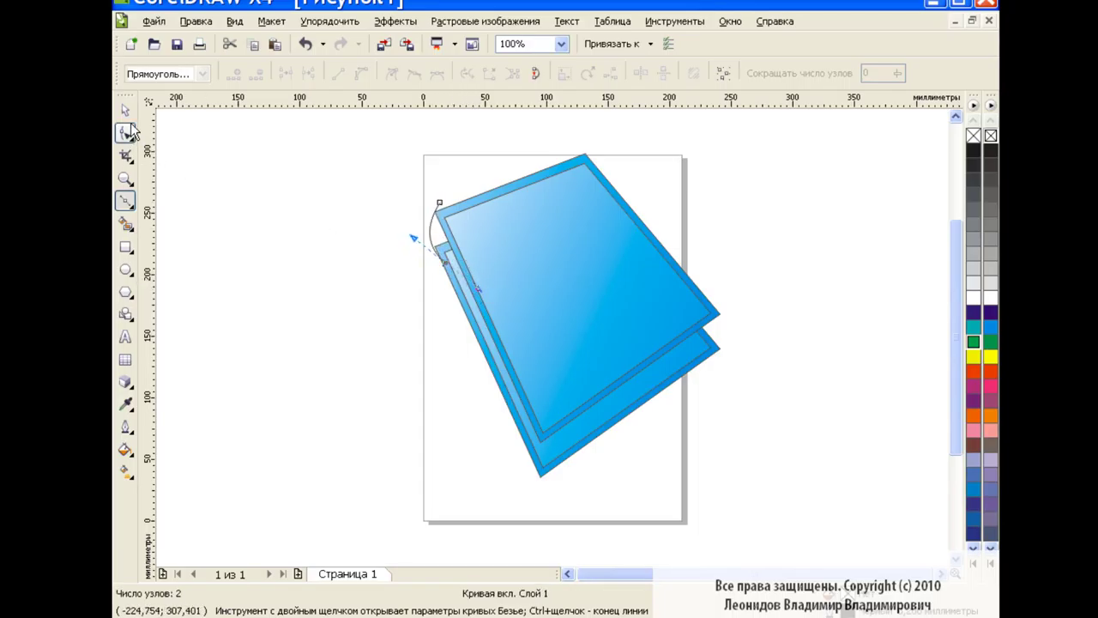
{"action": "left_click", "coordinate": [125, 133]}
{"action": "left_click", "coordinate": [440, 203]}
At 400% zoom, snap the curve's ends onto both covers' upper-left corners and bend it.
{"action": "left_click", "coordinate": [561, 44]}
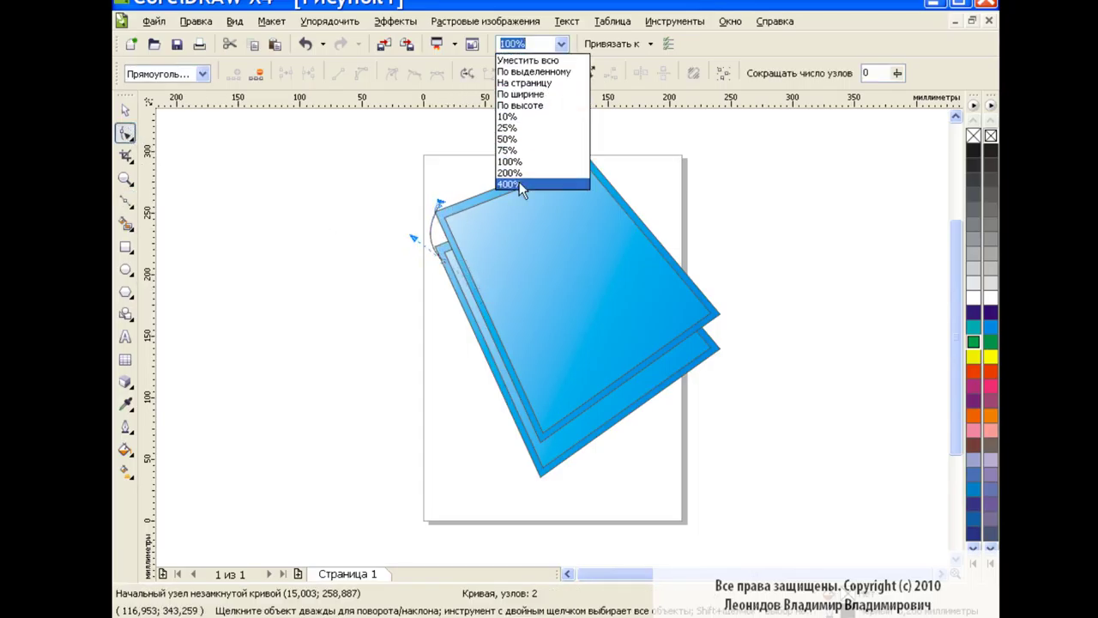
{"action": "left_click", "coordinate": [519, 184]}
{"action": "scroll", "coordinate": [956, 343], "scroll_direction": "up", "scroll_amount": 5}
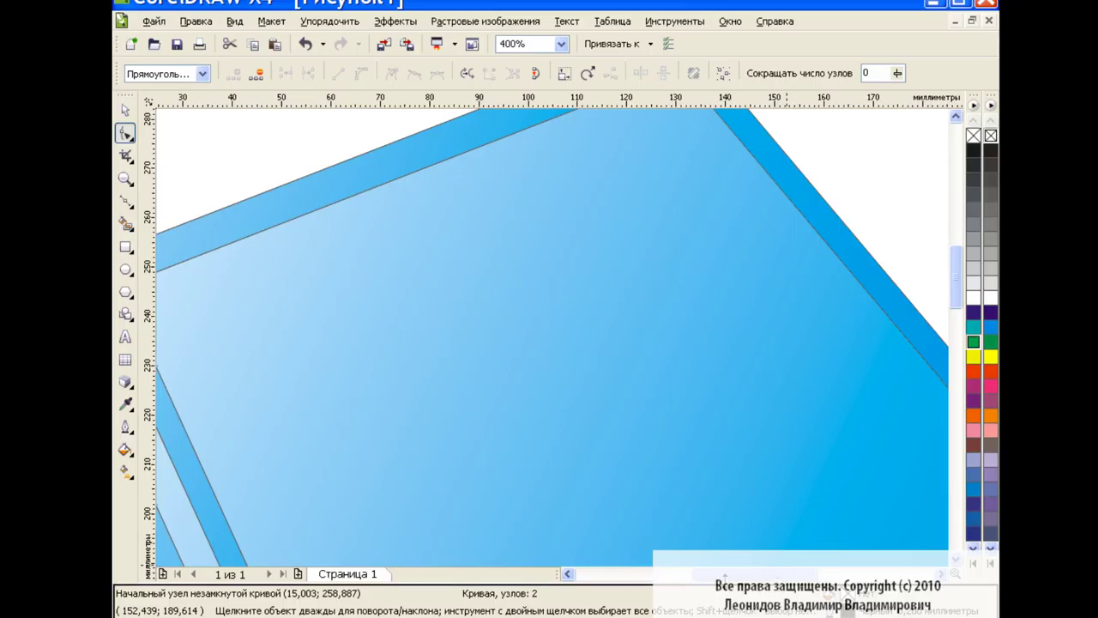
{"action": "left_click_drag", "start_coordinate": [740, 575], "coordinate": [697, 582]}
{"action": "mouse_move", "coordinate": [378, 266]}
{"action": "left_mouse_down"}
{"action": "mouse_move", "coordinate": [404, 233]}
{"action": "mouse_move", "coordinate": [377, 265]}
{"action": "left_mouse_up"}
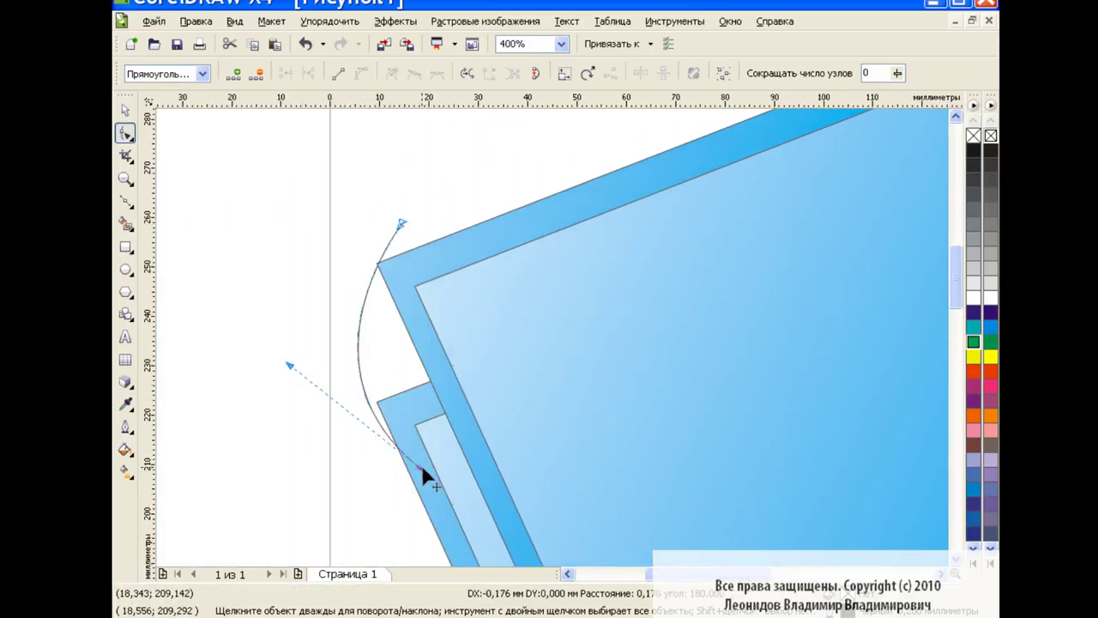
{"action": "left_click_drag", "start_coordinate": [421, 466], "coordinate": [386, 408]}
{"action": "mouse_move", "coordinate": [255, 309]}
{"action": "left_mouse_down"}
{"action": "mouse_move", "coordinate": [320, 313]}
{"action": "mouse_move", "coordinate": [314, 341]}
{"action": "left_mouse_up"}
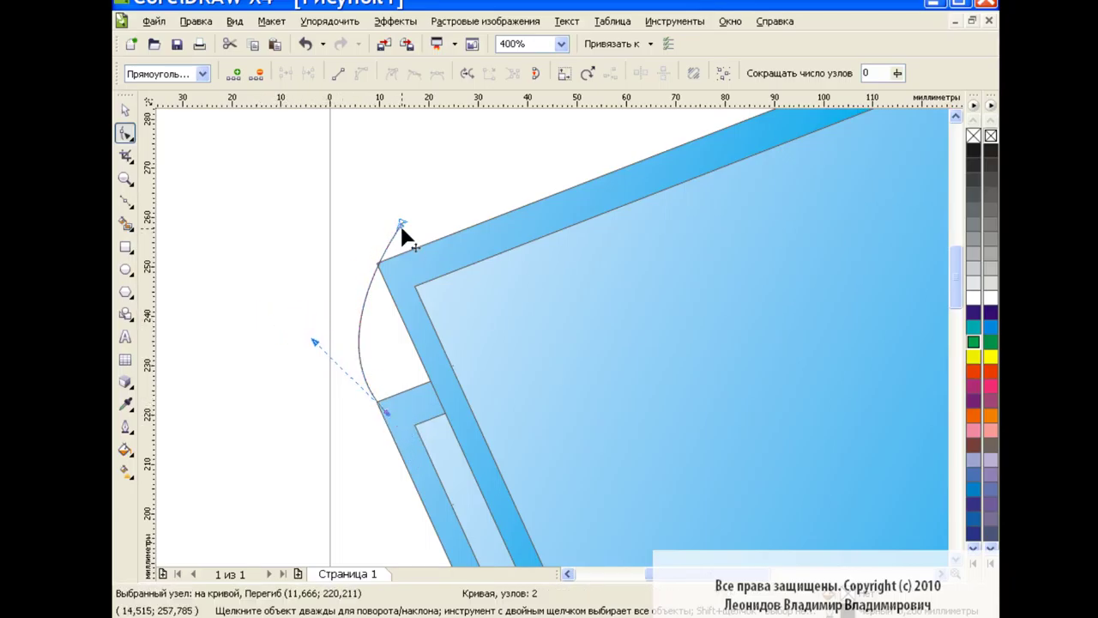
{"action": "left_click_drag", "start_coordinate": [401, 225], "coordinate": [396, 228]}
At 200% zoom, place a copy of the spine curve at the covers' bottom corner.
{"action": "left_click", "coordinate": [126, 110]}
{"action": "left_click", "coordinate": [257, 255]}
{"action": "left_click", "coordinate": [561, 44]}
{"action": "left_click", "coordinate": [515, 167]}
{"action": "mouse_move", "coordinate": [955, 257]}
{"action": "left_mouse_down"}
{"action": "mouse_move", "coordinate": [951, 366]}
{"action": "mouse_move", "coordinate": [945, 294]}
{"action": "mouse_move", "coordinate": [953, 359]}
{"action": "mouse_move", "coordinate": [922, 278]}
{"action": "left_mouse_up"}
{"action": "left_click", "coordinate": [456, 282]}
{"action": "left_click_drag", "start_coordinate": [348, 258], "coordinate": [421, 493]}
{"action": "left_click_drag", "start_coordinate": [951, 292], "coordinate": [948, 376]}
{"action": "left_click_drag", "start_coordinate": [421, 244], "coordinate": [557, 440]}
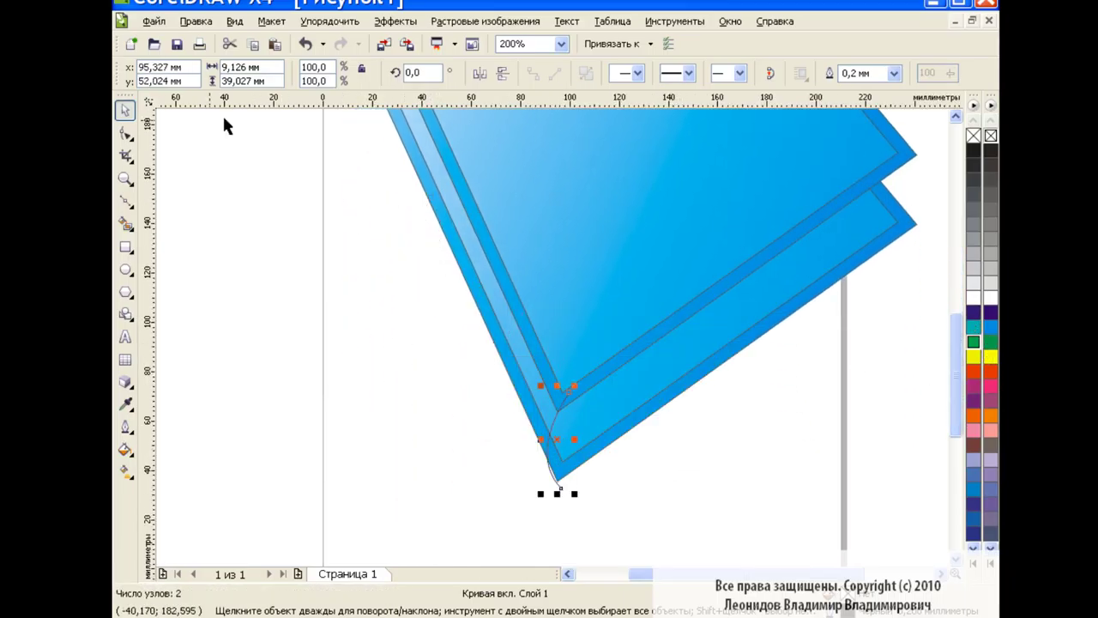
Move the copied curve's nodes onto the bottom corners and round it with its control handles.
{"action": "left_click", "coordinate": [125, 133]}
{"action": "left_click_drag", "start_coordinate": [560, 491], "coordinate": [569, 497]}
{"action": "left_click", "coordinate": [640, 483]}
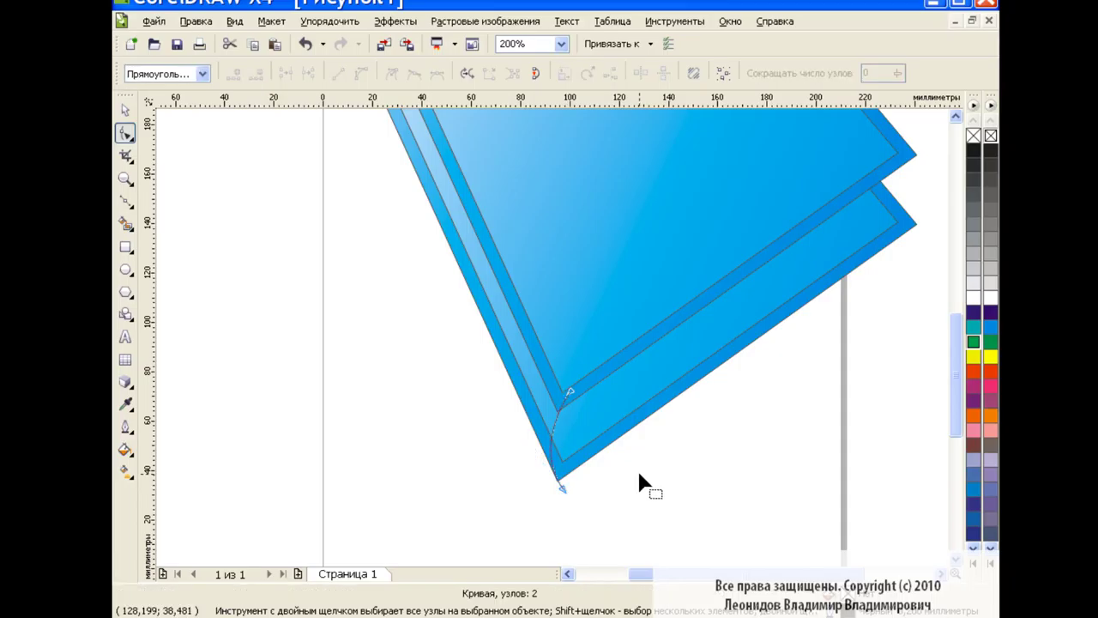
{"action": "left_click_drag", "start_coordinate": [574, 402], "coordinate": [535, 454]}
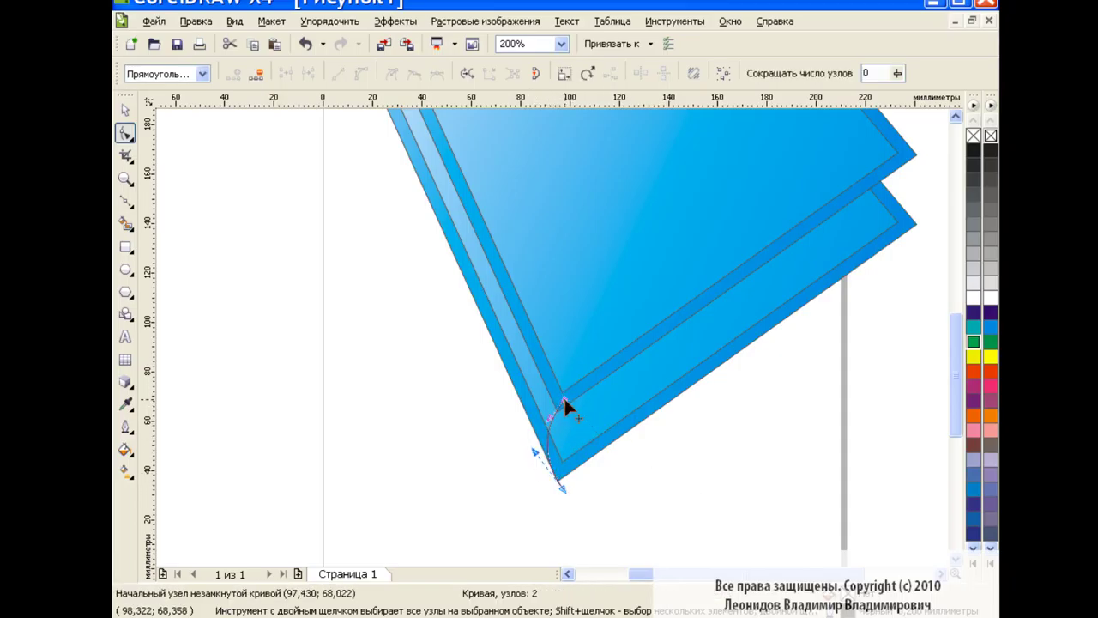
{"action": "left_click_drag", "start_coordinate": [564, 402], "coordinate": [564, 402]}
{"action": "left_click_drag", "start_coordinate": [567, 483], "coordinate": [571, 489]}
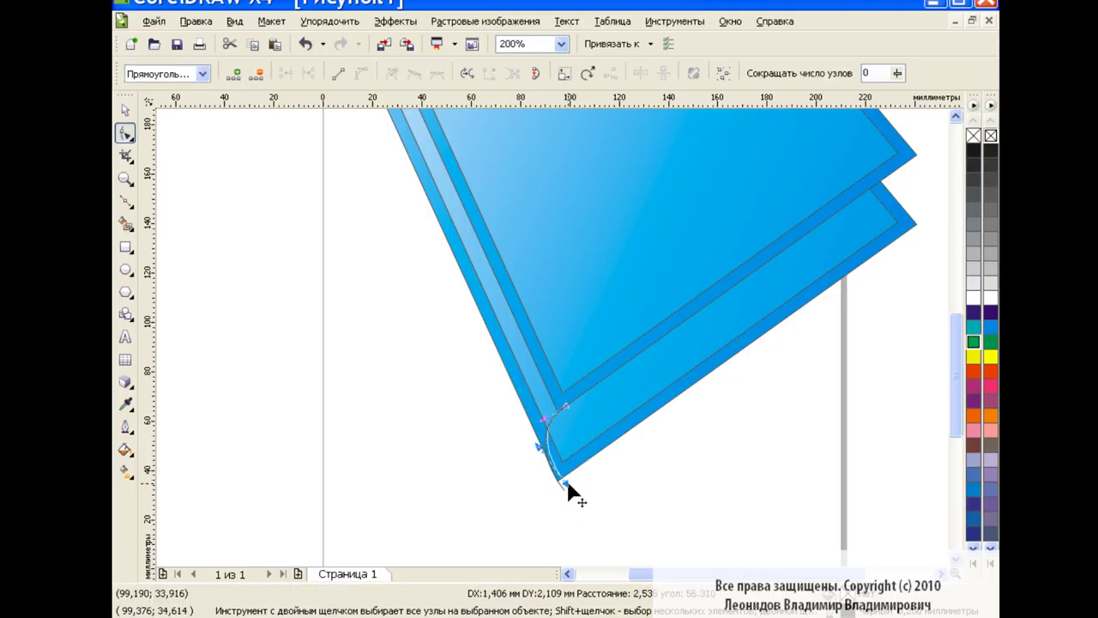
{"action": "left_click_drag", "start_coordinate": [534, 453], "coordinate": [581, 483]}
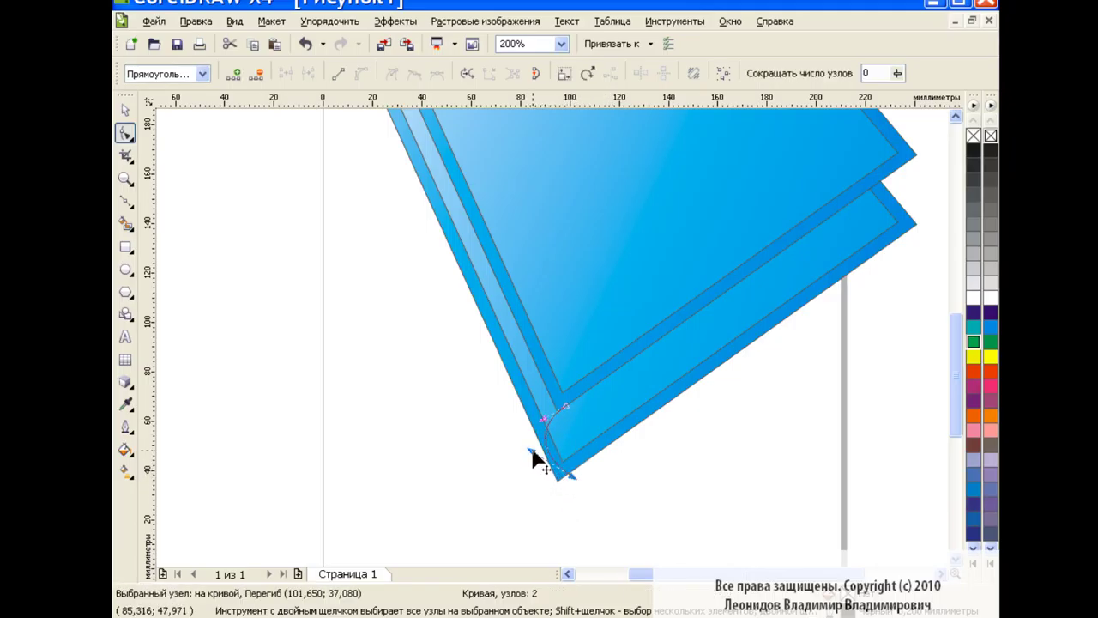
{"action": "left_click_drag", "start_coordinate": [535, 453], "coordinate": [527, 464]}
{"action": "key", "text": "space"}
{"action": "left_click", "coordinate": [420, 385]}
Reshape the corner curve's bottom node and handle, then move it about 3 mm up.
{"action": "scroll", "coordinate": [733, 404], "scroll_direction": "down", "scroll_amount": 2}
{"action": "left_click", "coordinate": [126, 134]}
{"action": "left_click", "coordinate": [573, 423]}
{"action": "mouse_move", "coordinate": [608, 441]}
{"action": "left_mouse_down"}
{"action": "mouse_move", "coordinate": [521, 424]}
{"action": "mouse_move", "coordinate": [586, 413]}
{"action": "mouse_move", "coordinate": [520, 421]}
{"action": "left_mouse_up"}
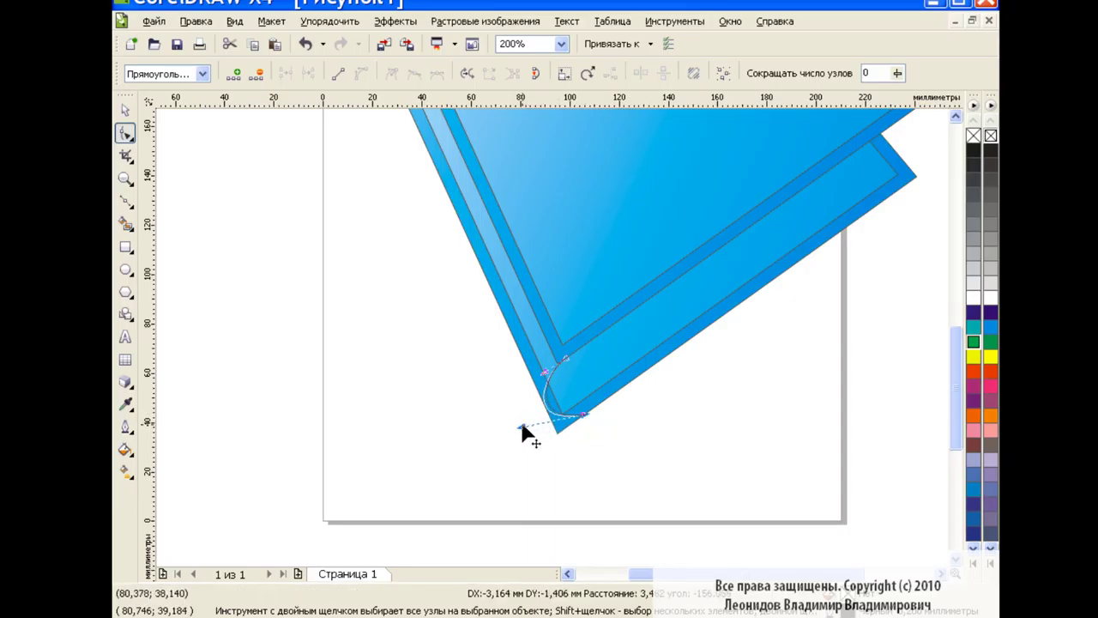
{"action": "left_click_drag", "start_coordinate": [544, 367], "coordinate": [542, 369]}
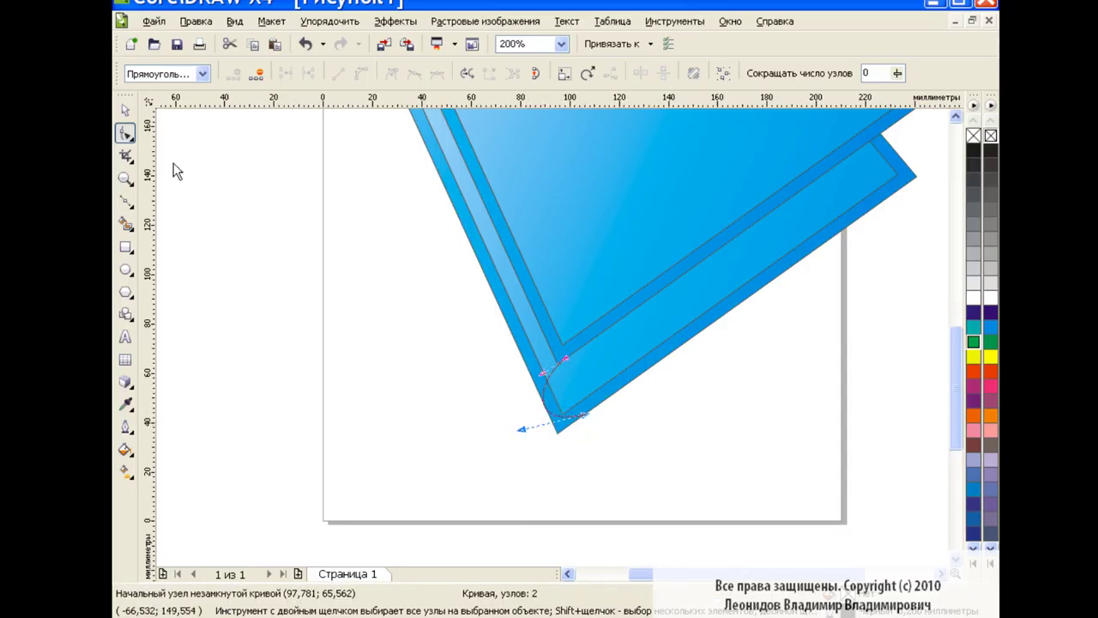
{"action": "key", "text": "space"}
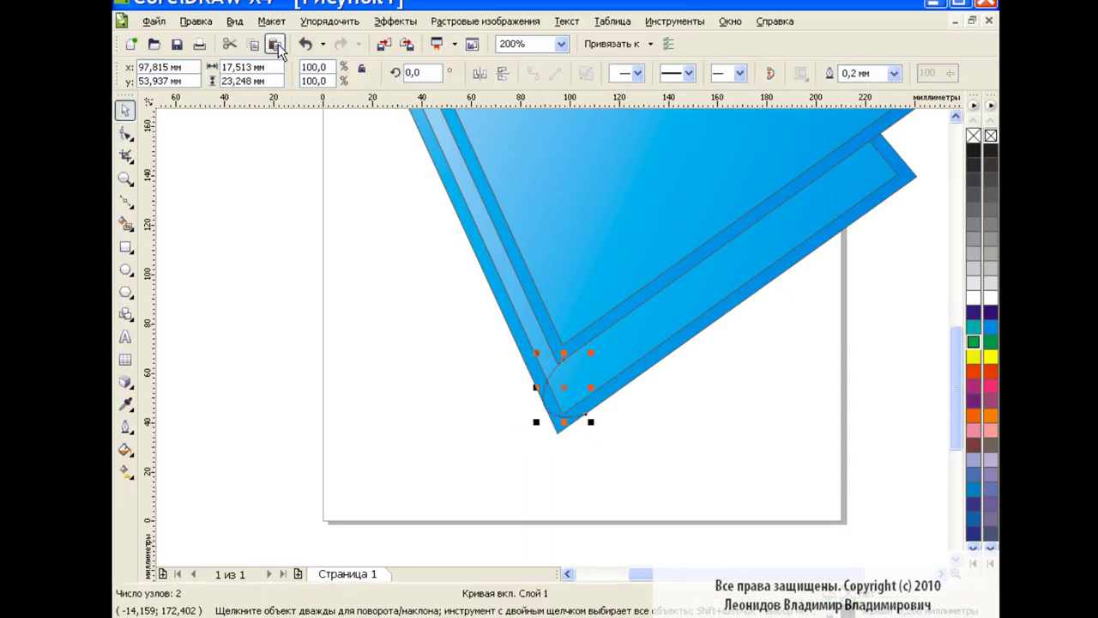
{"action": "left_click_drag", "start_coordinate": [561, 382], "coordinate": [561, 379]}
{"action": "left_click", "coordinate": [443, 401]}
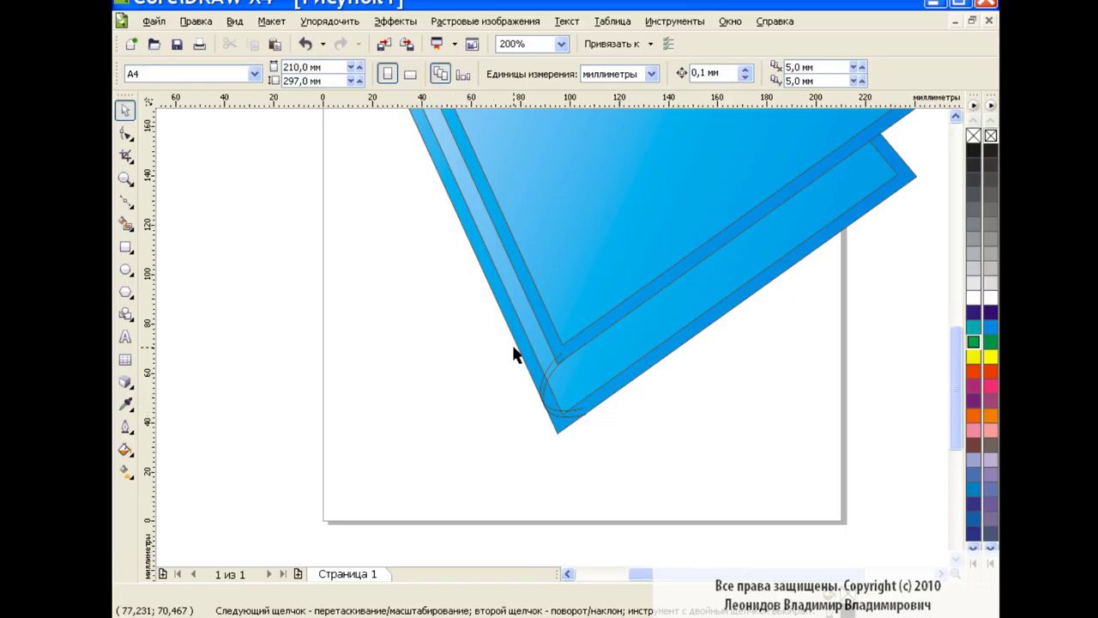
At 100% zoom, set the Smart Fill tool to a green fill.
{"action": "left_click_drag", "start_coordinate": [952, 372], "coordinate": [949, 325]}
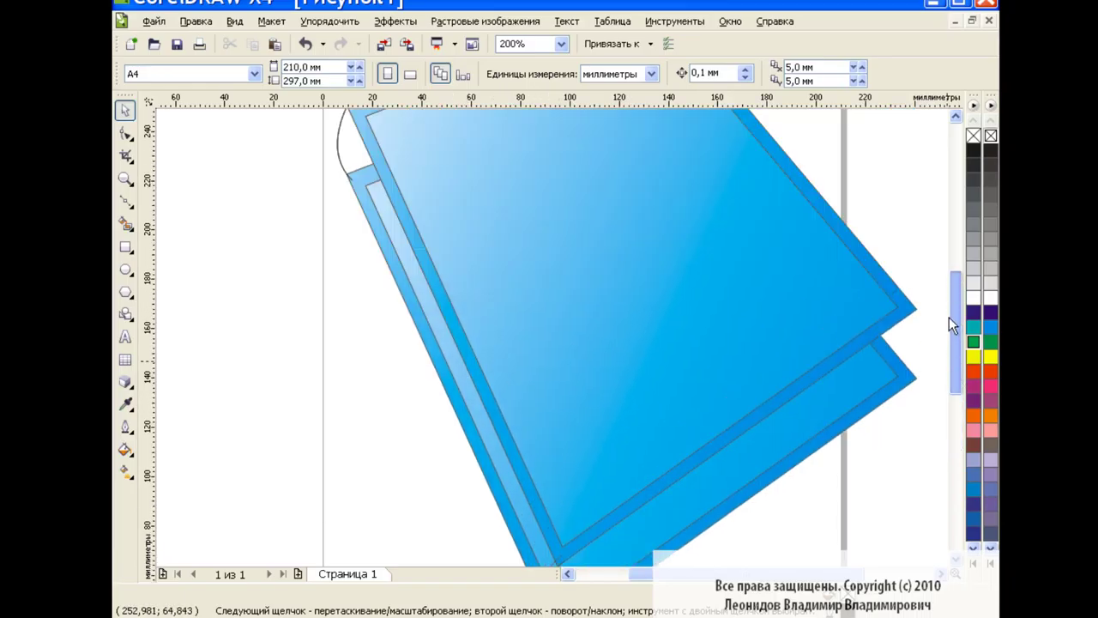
{"action": "left_click", "coordinate": [562, 44]}
{"action": "left_click", "coordinate": [526, 138]}
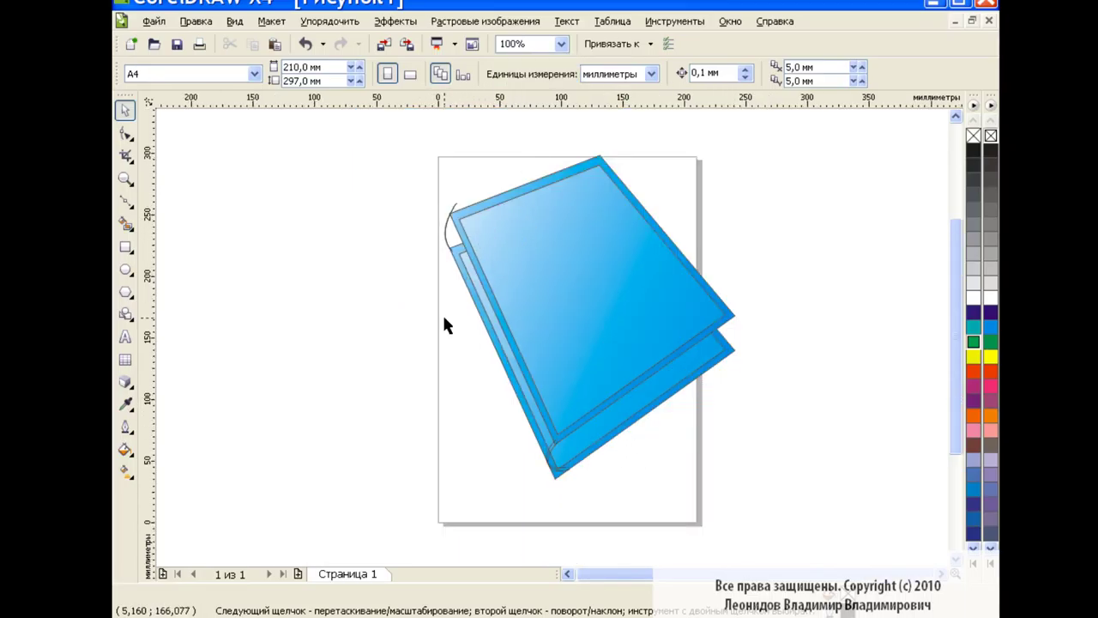
{"action": "left_click", "coordinate": [128, 225]}
{"action": "left_click", "coordinate": [171, 230]}
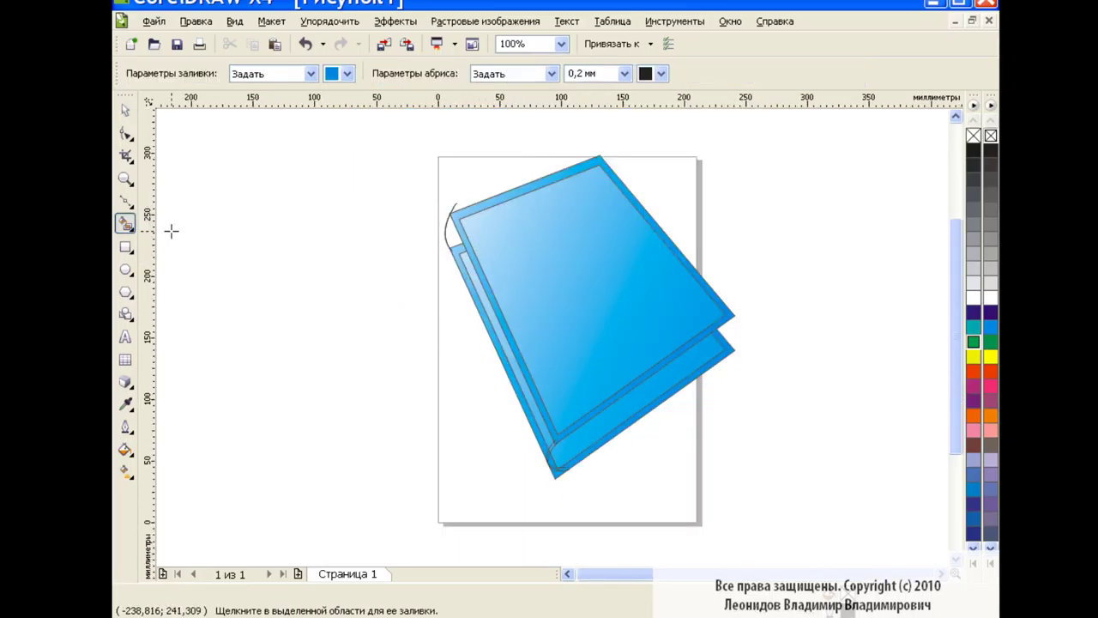
{"action": "left_click", "coordinate": [348, 74]}
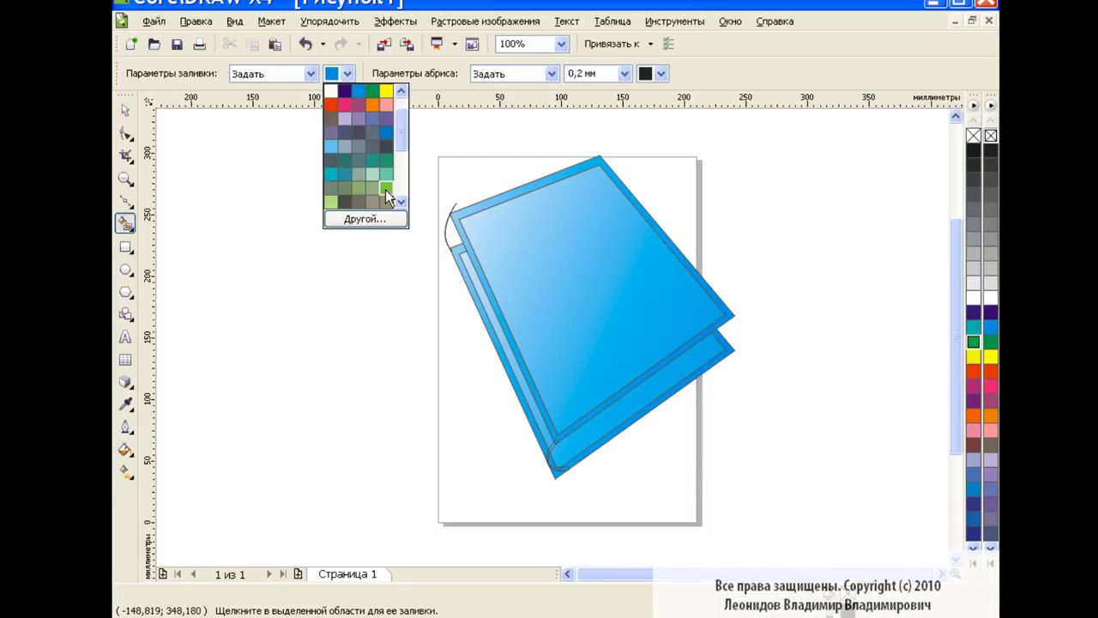
{"action": "left_click", "coordinate": [385, 188]}
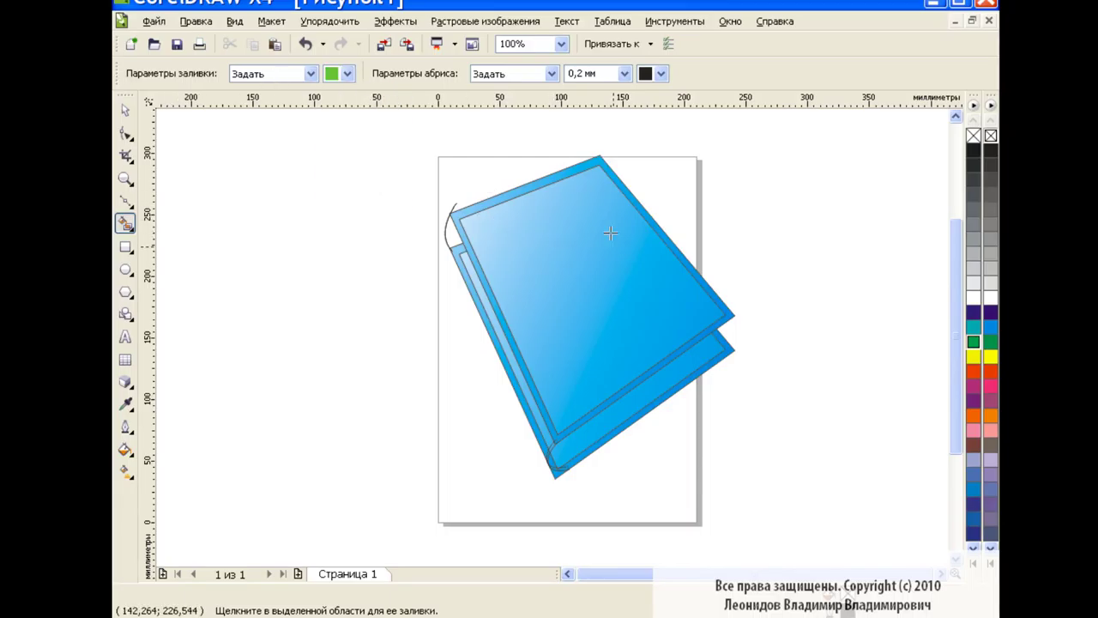
Fill the corner piece and both spine strips green, then weld them into one shape.
{"action": "left_click", "coordinate": [453, 236]}
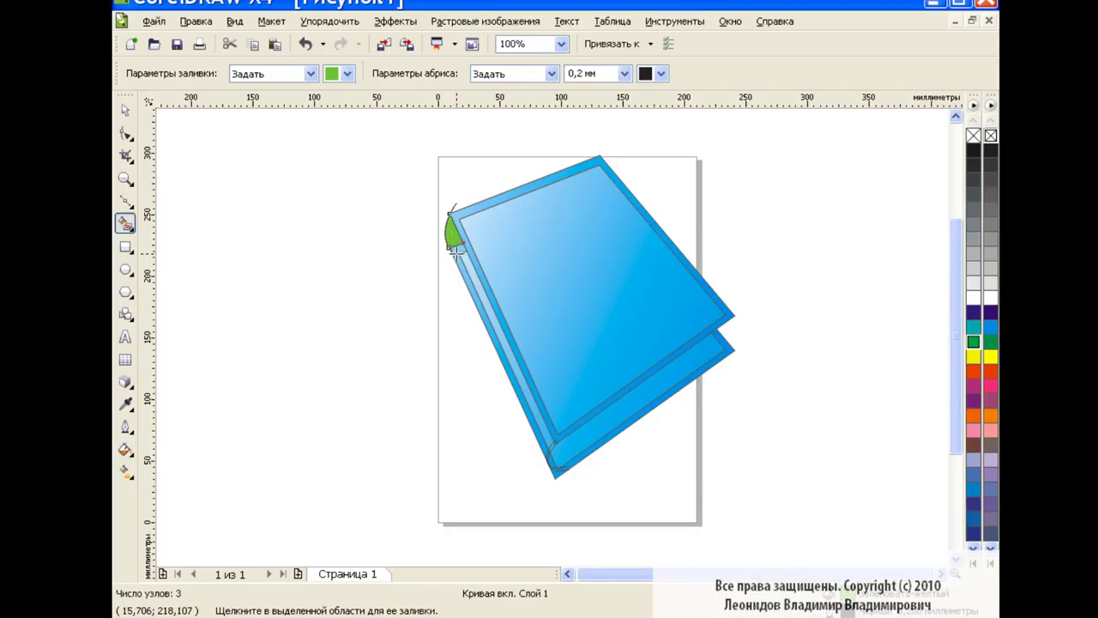
{"action": "left_click", "coordinate": [458, 255]}
{"action": "left_click", "coordinate": [476, 277]}
{"action": "key", "text": "space"}
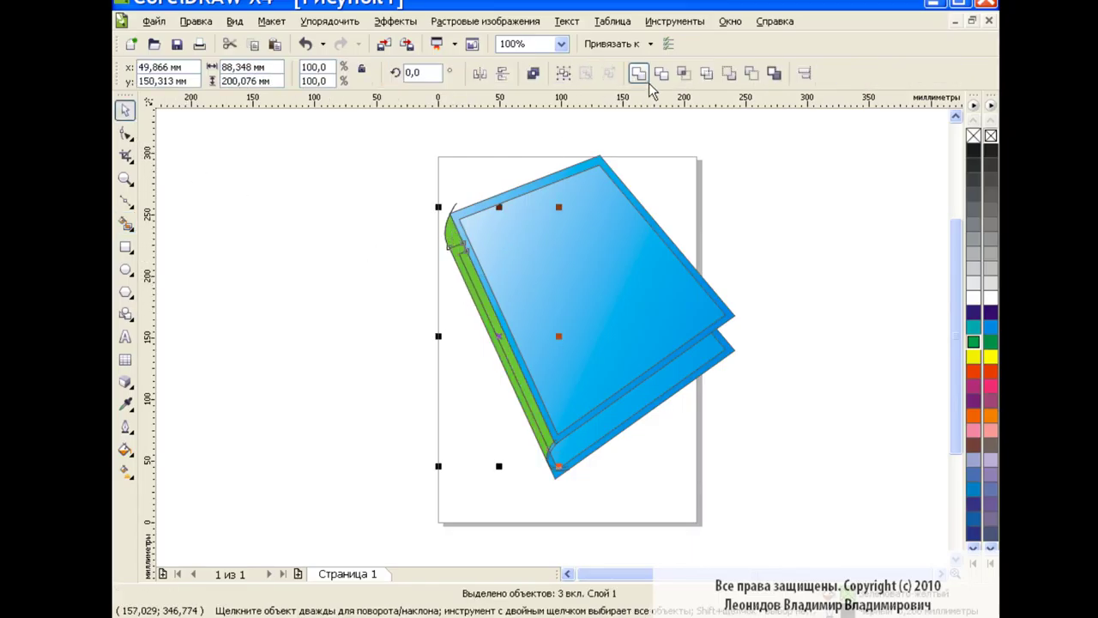
{"action": "left_click", "coordinate": [640, 74]}
{"action": "left_click", "coordinate": [720, 255]}
{"action": "left_click", "coordinate": [562, 44]}
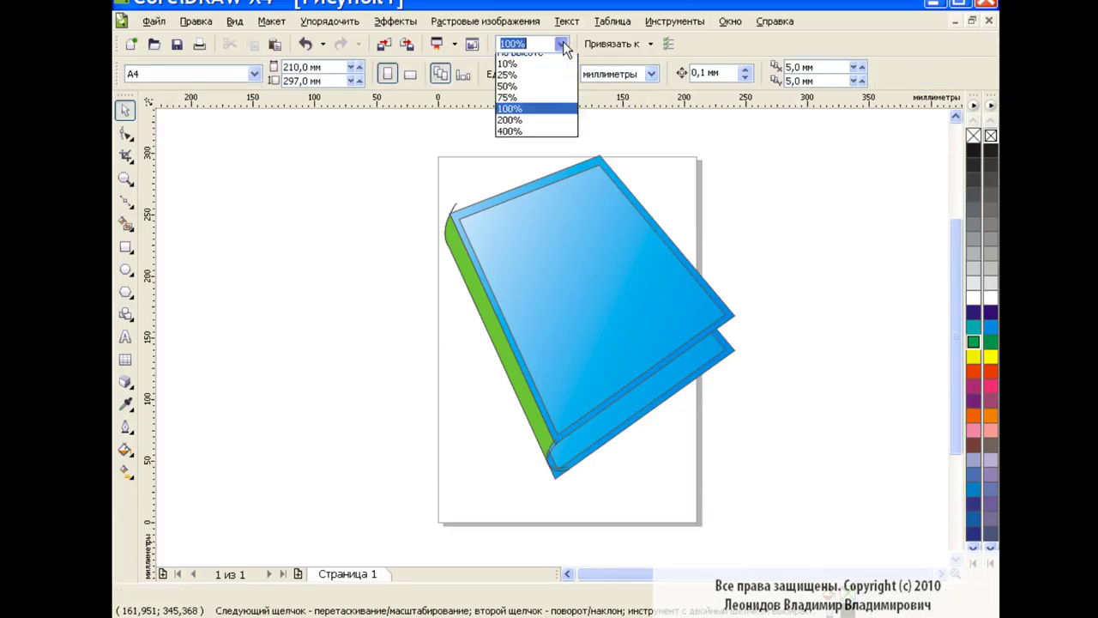
Zoom to 400% on the spine corner, undo an accidental green fill, and select the corner arc's node.
{"action": "left_click", "coordinate": [513, 120]}
{"action": "left_click_drag", "start_coordinate": [957, 344], "coordinate": [956, 401]}
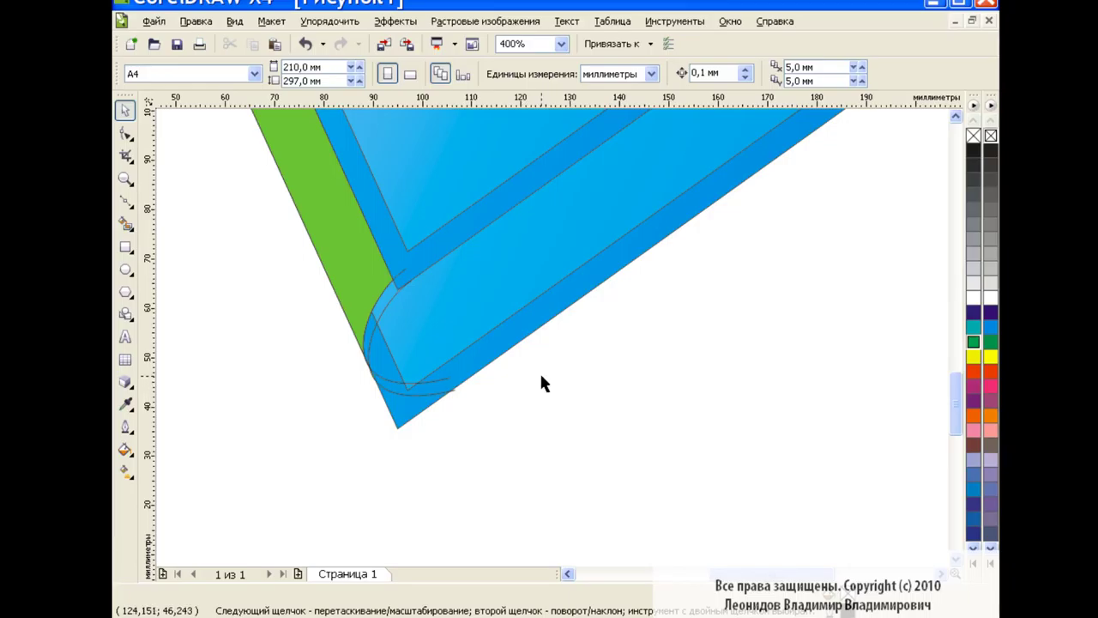
{"action": "left_click", "coordinate": [126, 222]}
{"action": "left_click", "coordinate": [382, 296]}
{"action": "left_click", "coordinate": [306, 44]}
{"action": "key", "text": "F10"}
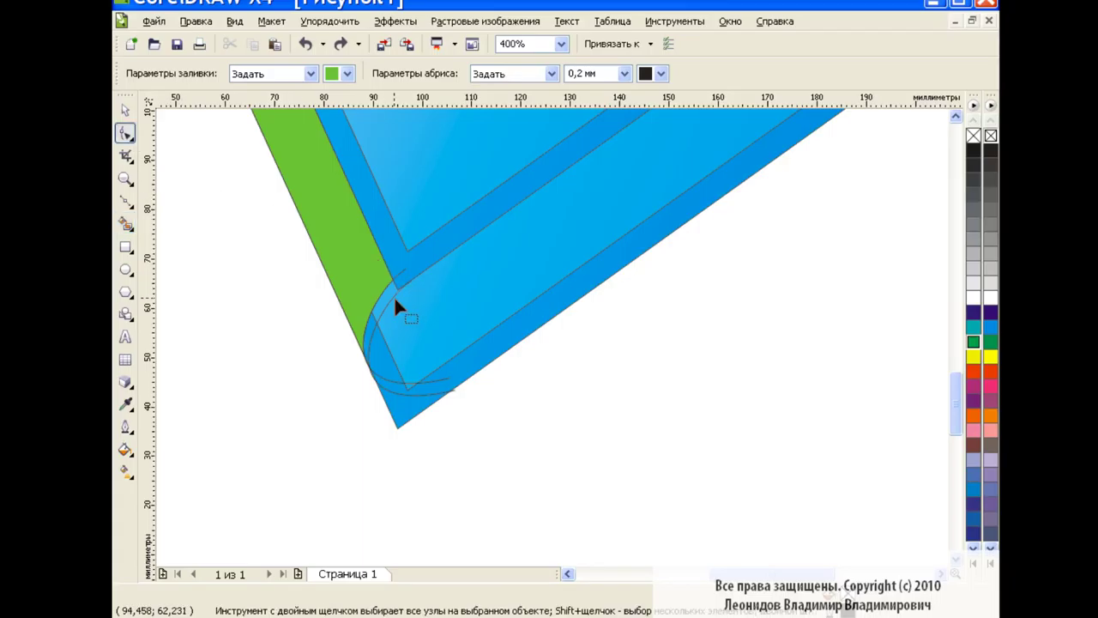
{"action": "left_click", "coordinate": [394, 296]}
{"action": "left_click", "coordinate": [413, 274]}
Combine the corner arc and the adjacent shape into one curve.
{"action": "left_click", "coordinate": [125, 223]}
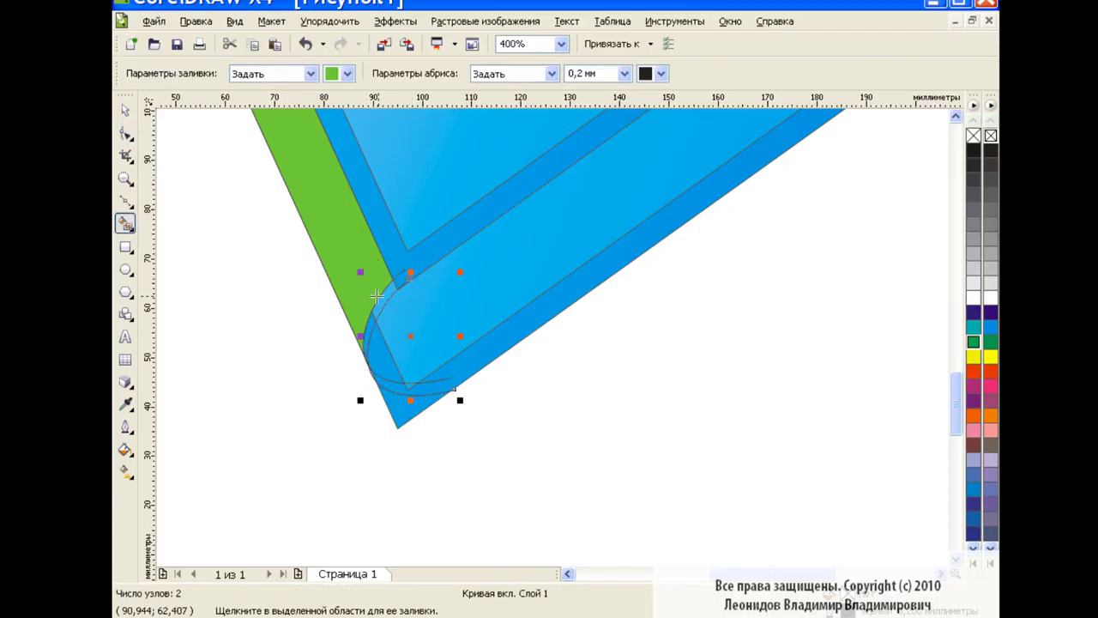
{"action": "key", "text": "space"}
{"action": "left_click", "coordinate": [378, 326]}
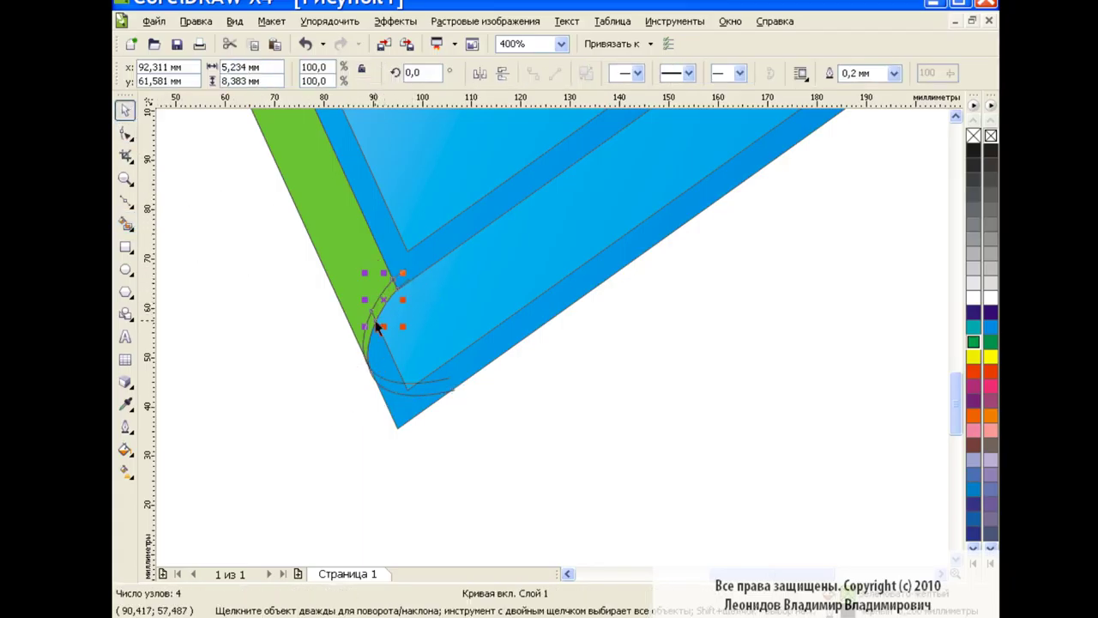
{"action": "left_click", "coordinate": [369, 329], "text": "shift"}
{"action": "left_click", "coordinate": [437, 191]}
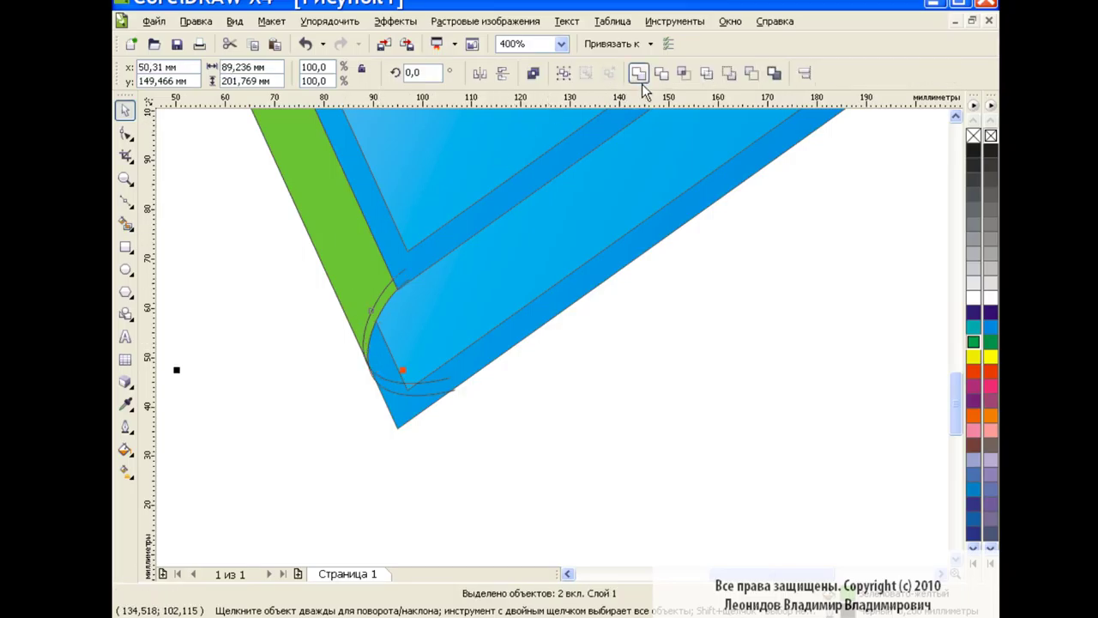
{"action": "left_click", "coordinate": [635, 73]}
Zoom out to 100% to check the merged curve, then return to 400%.
{"action": "left_click", "coordinate": [561, 44]}
{"action": "left_click", "coordinate": [549, 162]}
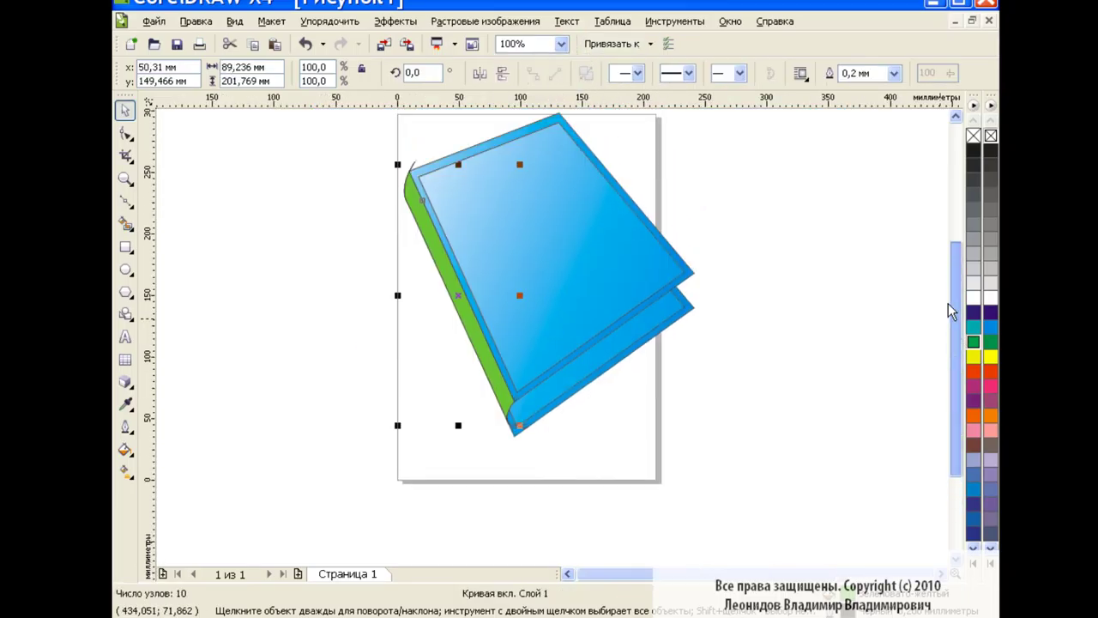
{"action": "left_click", "coordinate": [418, 167]}
{"action": "left_click", "coordinate": [540, 240]}
{"action": "left_click", "coordinate": [417, 166]}
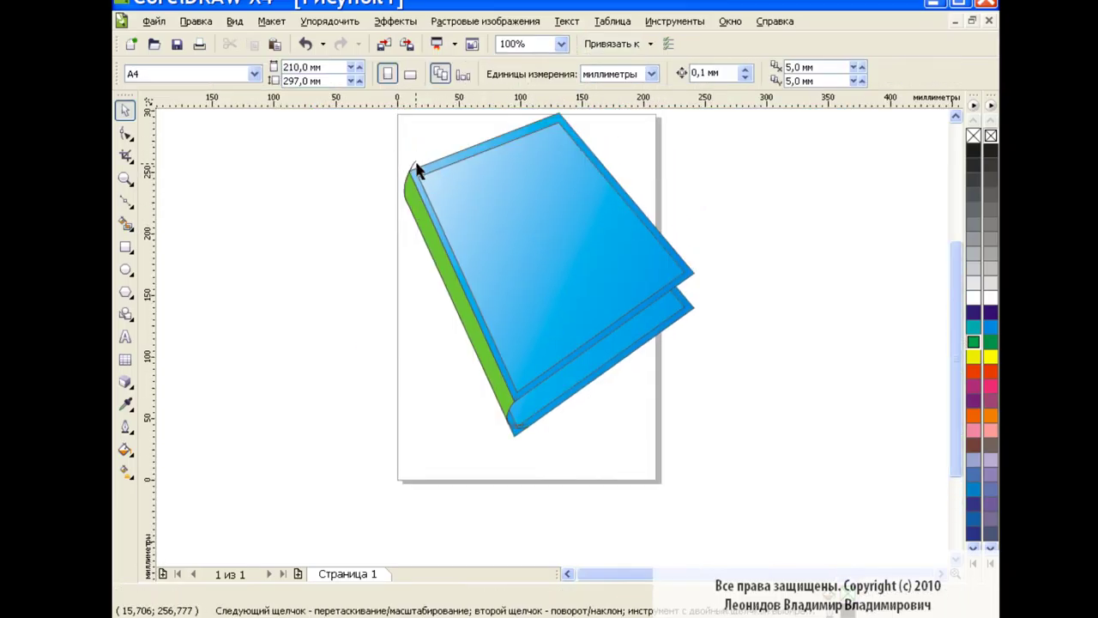
{"action": "left_click", "coordinate": [561, 44]}
{"action": "left_click", "coordinate": [553, 156]}
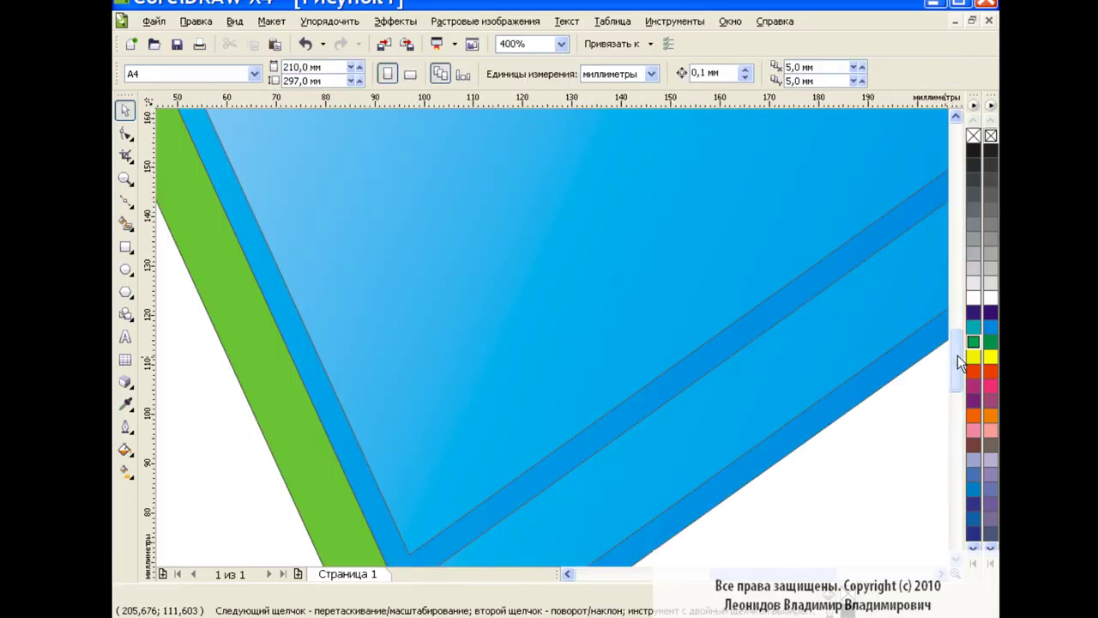
{"action": "scroll", "coordinate": [944, 399], "scroll_direction": "up", "scroll_amount": 3}
{"action": "left_click_drag", "start_coordinate": [785, 575], "coordinate": [758, 575]}
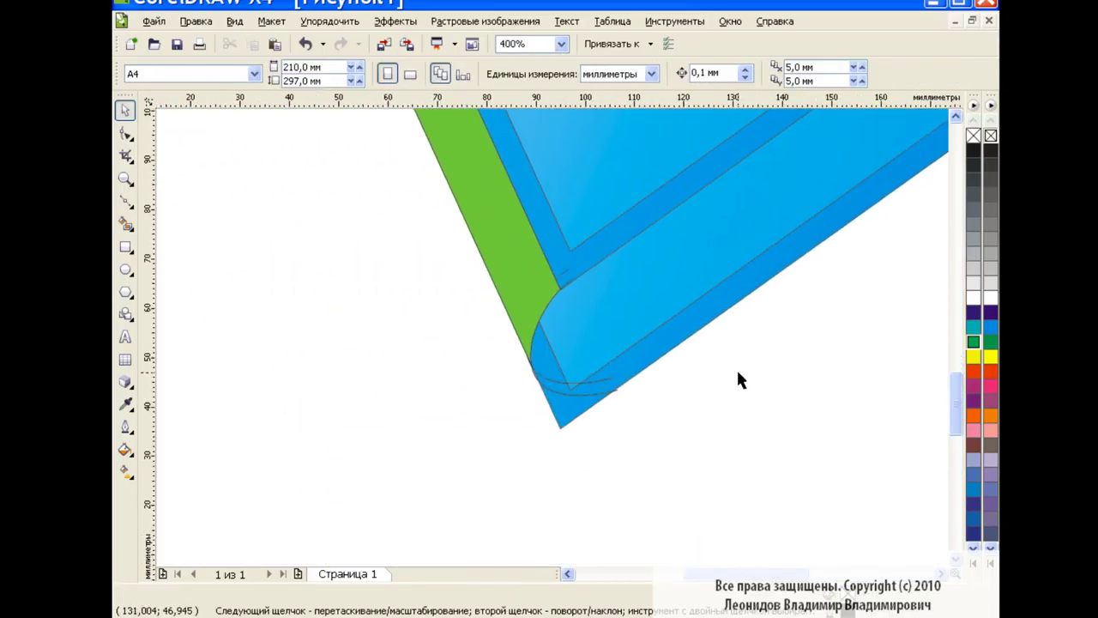
Smart-fill the strip along the book's lower edge with light yellow.
{"action": "left_click", "coordinate": [126, 224]}
{"action": "left_click", "coordinate": [346, 73]}
{"action": "left_click", "coordinate": [378, 112]}
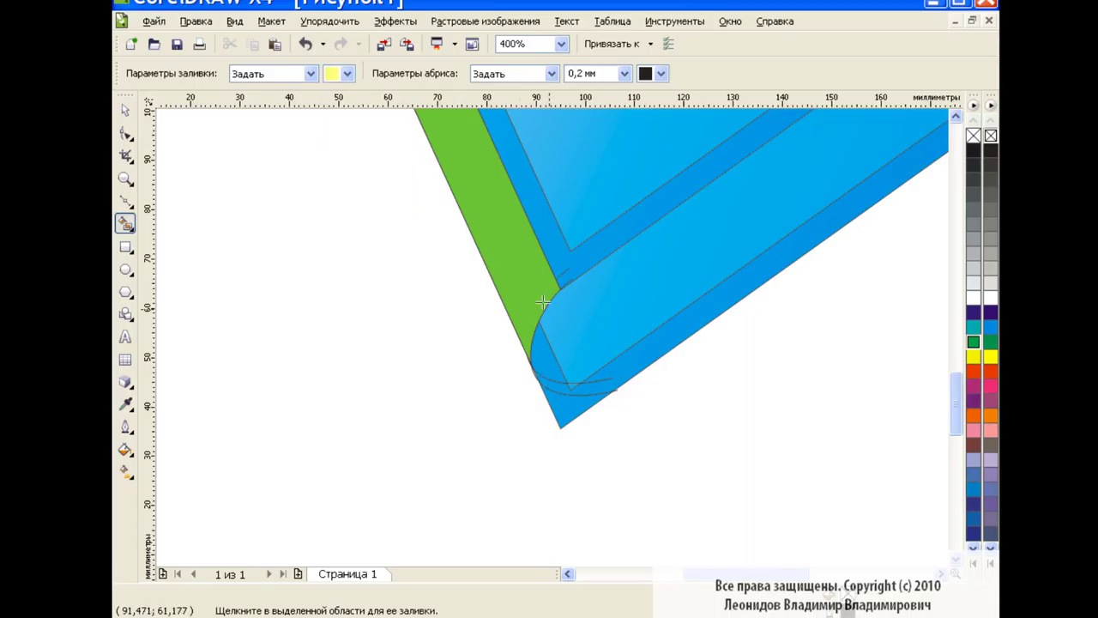
{"action": "left_click", "coordinate": [557, 385]}
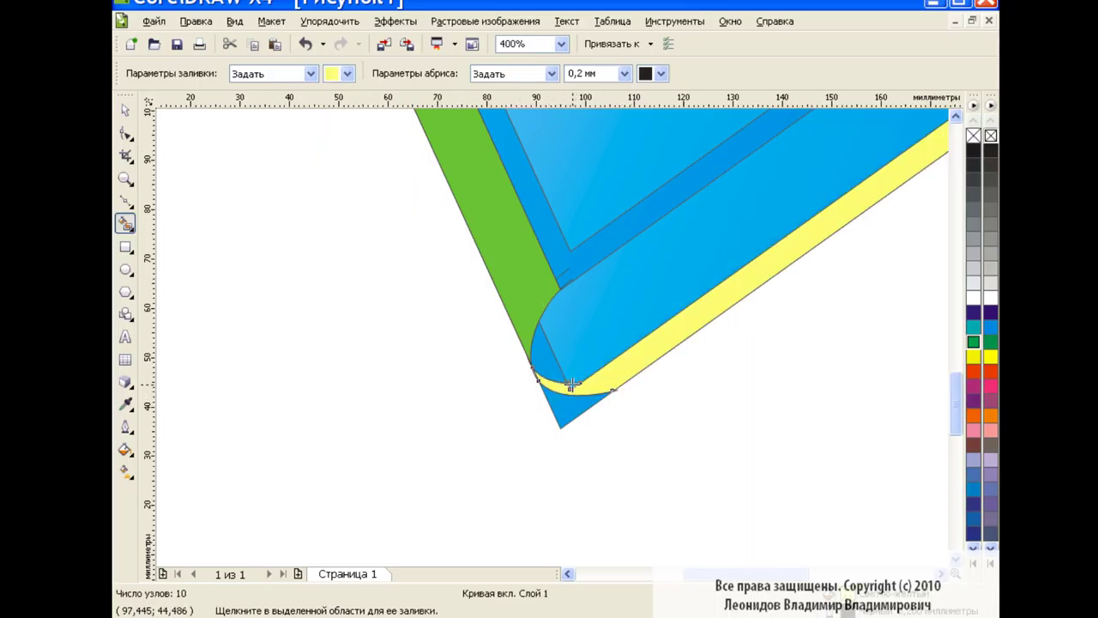
{"action": "key", "text": "space"}
{"action": "left_click", "coordinate": [581, 393]}
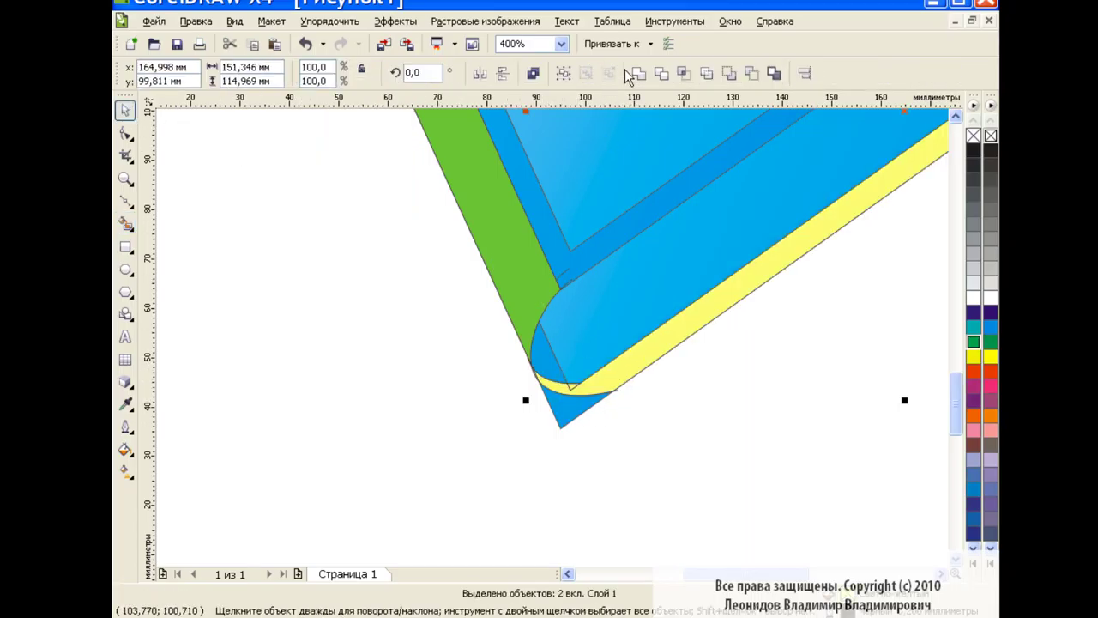
{"action": "left_click", "coordinate": [713, 369]}
Delete the blue corner tip and the blue inner shape at the corner.
{"action": "left_click", "coordinate": [569, 417]}
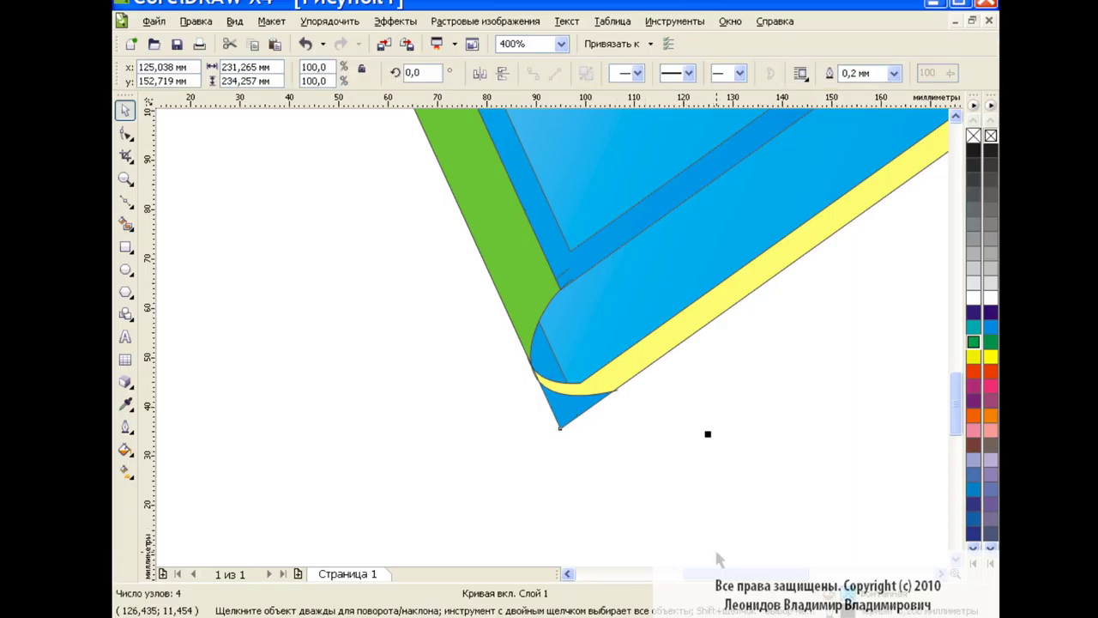
{"action": "scroll", "coordinate": [569, 329], "scroll_direction": "right", "scroll_amount": 3}
{"action": "left_click_drag", "start_coordinate": [955, 408], "coordinate": [961, 354]}
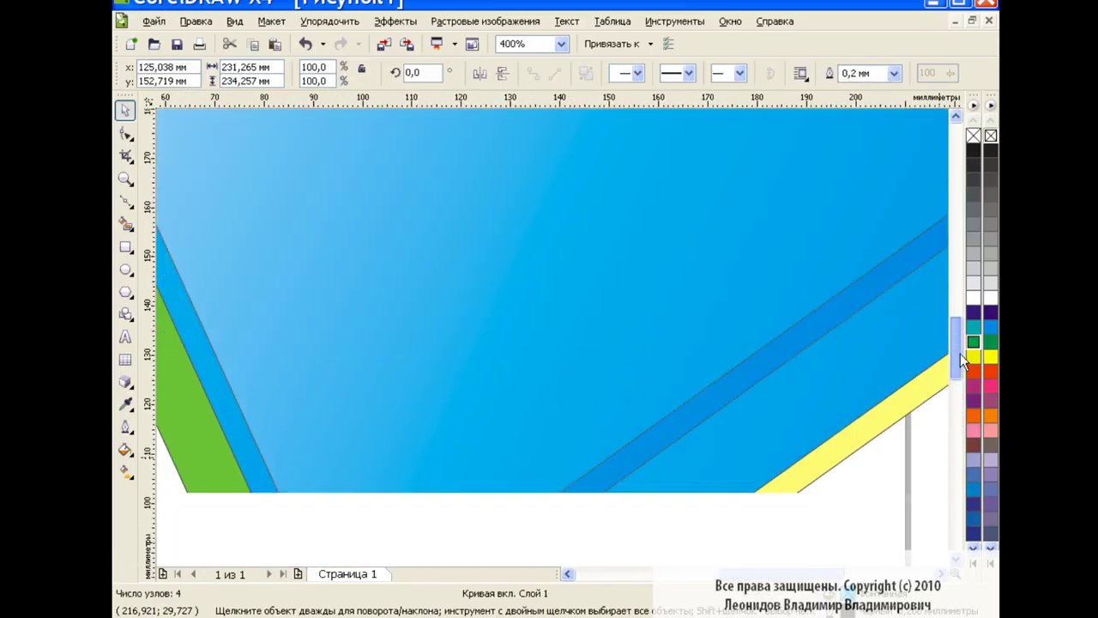
{"action": "mouse_move", "coordinate": [815, 573]}
{"action": "left_mouse_down"}
{"action": "mouse_move", "coordinate": [839, 575]}
{"action": "mouse_move", "coordinate": [798, 575]}
{"action": "left_mouse_up"}
{"action": "left_click_drag", "start_coordinate": [959, 364], "coordinate": [958, 421]}
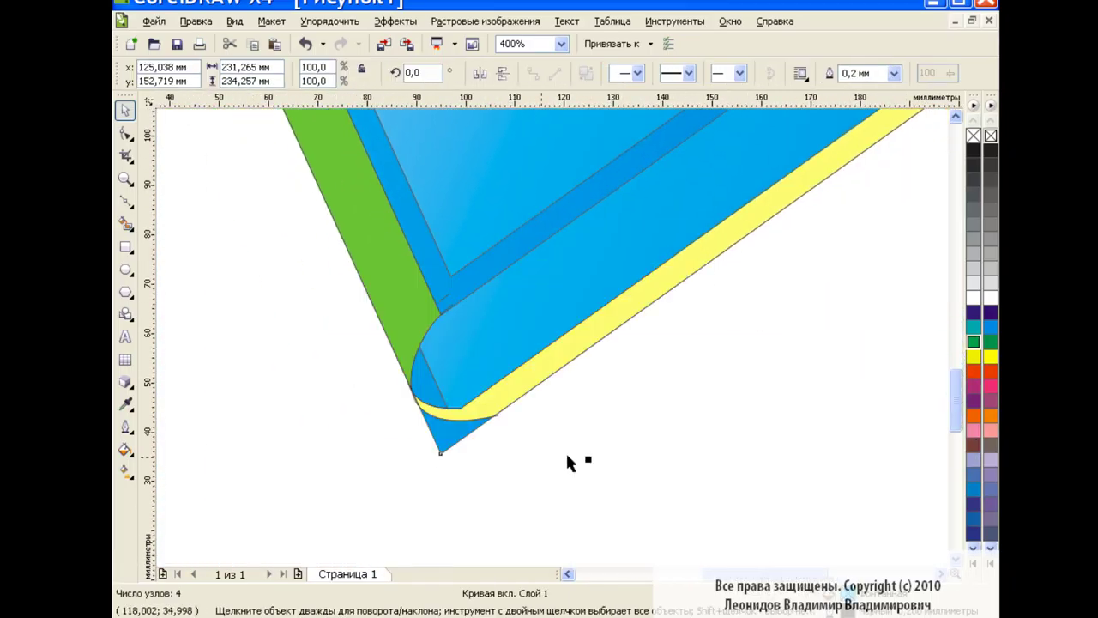
{"action": "key", "text": "Delete"}
{"action": "left_click", "coordinate": [507, 378]}
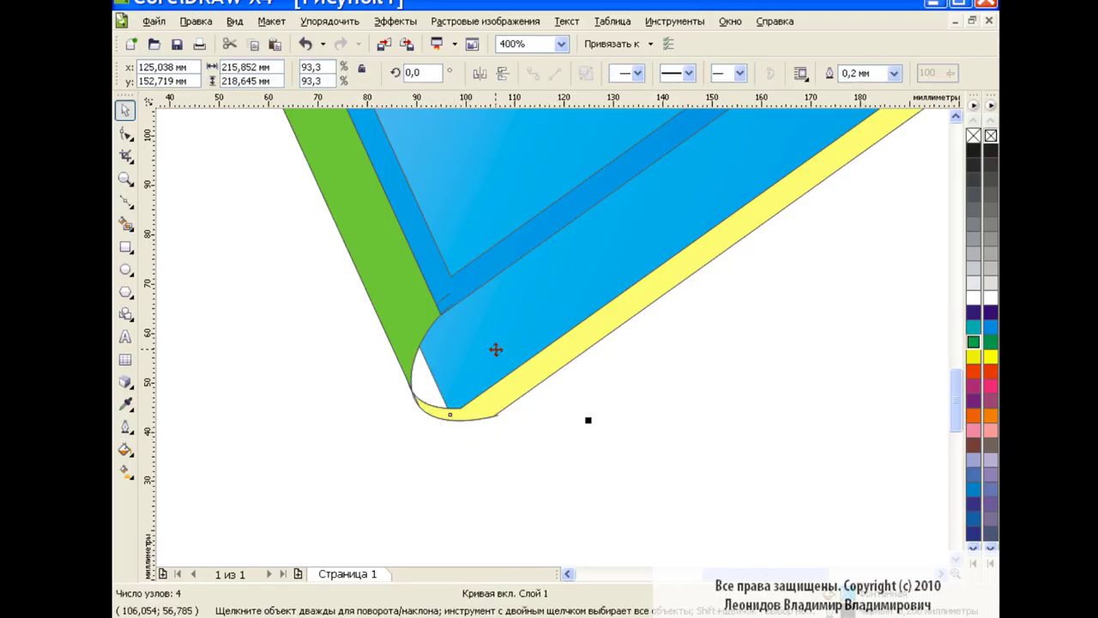
{"action": "key", "text": "Delete"}
{"action": "left_click", "coordinate": [959, 359]}
{"action": "mouse_move", "coordinate": [829, 575]}
{"action": "left_mouse_down"}
{"action": "mouse_move", "coordinate": [873, 575]}
{"action": "mouse_move", "coordinate": [856, 575]}
{"action": "left_mouse_up"}
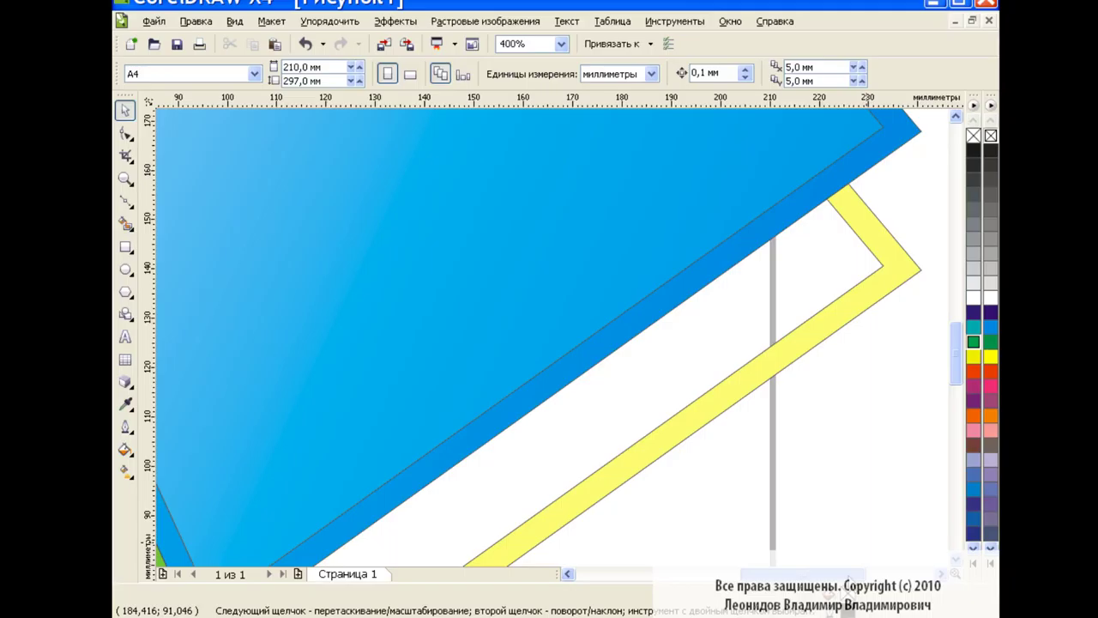
Zoom between 200% and 400% to check the rounded-corner curve and yellow curve.
{"action": "left_click", "coordinate": [562, 44]}
{"action": "left_click", "coordinate": [549, 170]}
{"action": "left_click_drag", "start_coordinate": [956, 343], "coordinate": [948, 363]}
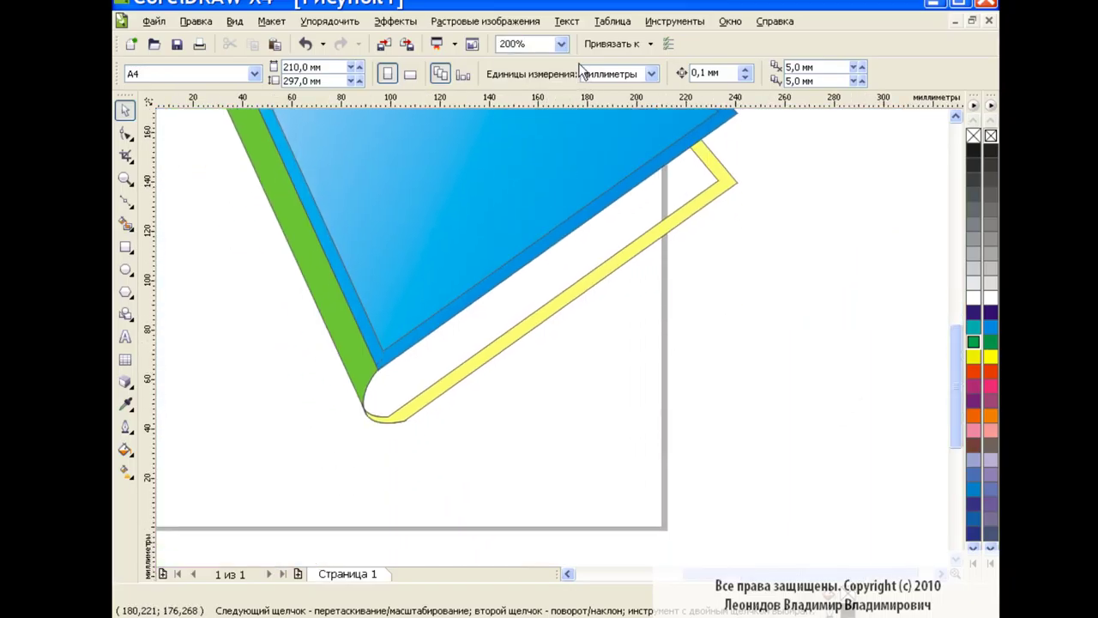
{"action": "left_click", "coordinate": [562, 44]}
{"action": "left_click", "coordinate": [539, 168]}
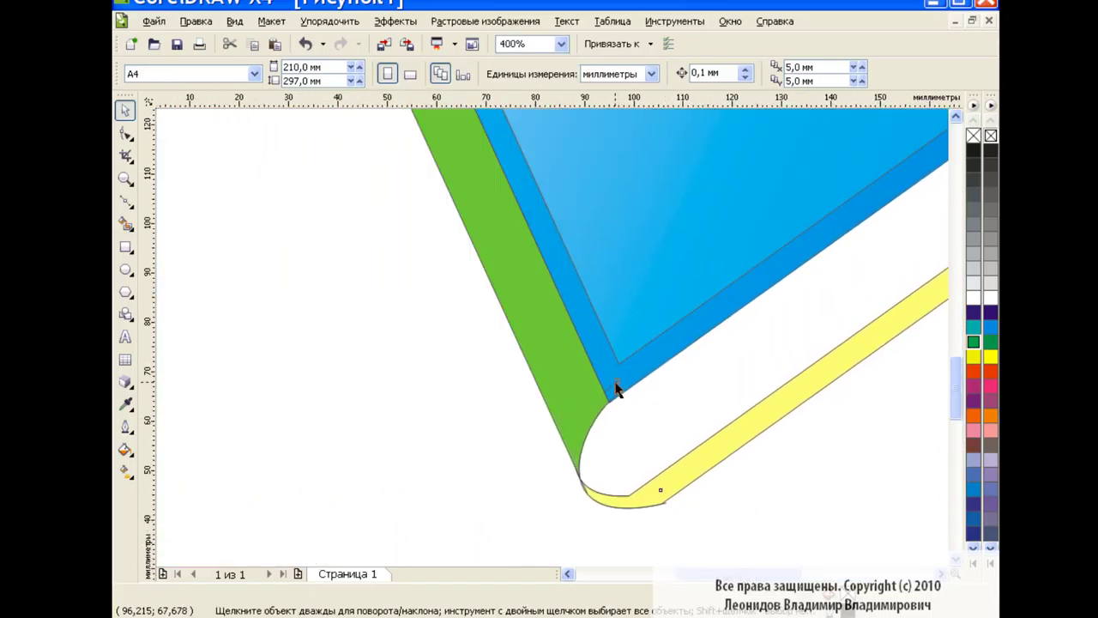
{"action": "left_click", "coordinate": [617, 386]}
{"action": "left_click", "coordinate": [741, 515]}
{"action": "left_click", "coordinate": [665, 484]}
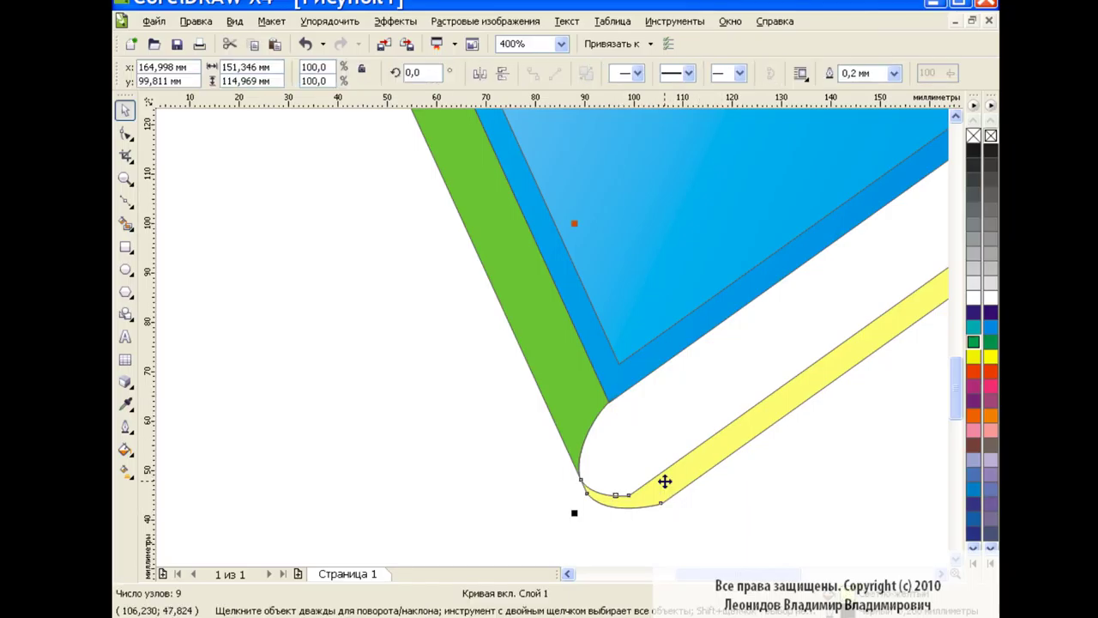
{"action": "left_click", "coordinate": [737, 513]}
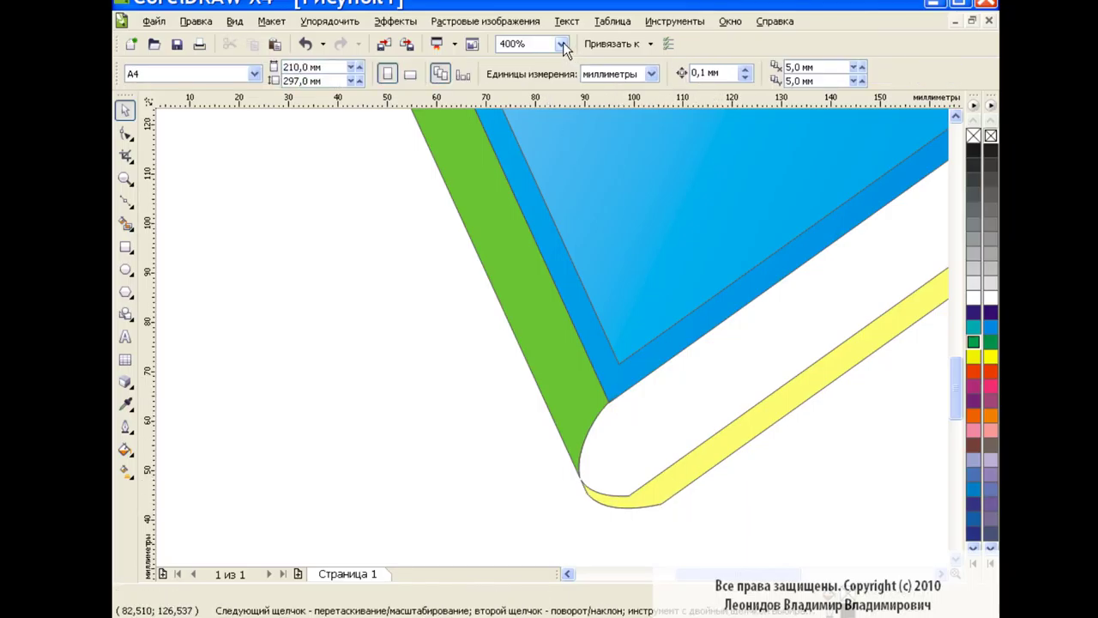
Zoom to 700% and show the yellow page-edge curve's nodes for editing.
{"action": "left_click", "coordinate": [562, 44]}
{"action": "left_click", "coordinate": [513, 41]}
{"action": "type", "text": "700"}
{"action": "key", "text": "Return"}
{"action": "left_click_drag", "start_coordinate": [955, 381], "coordinate": [956, 402]}
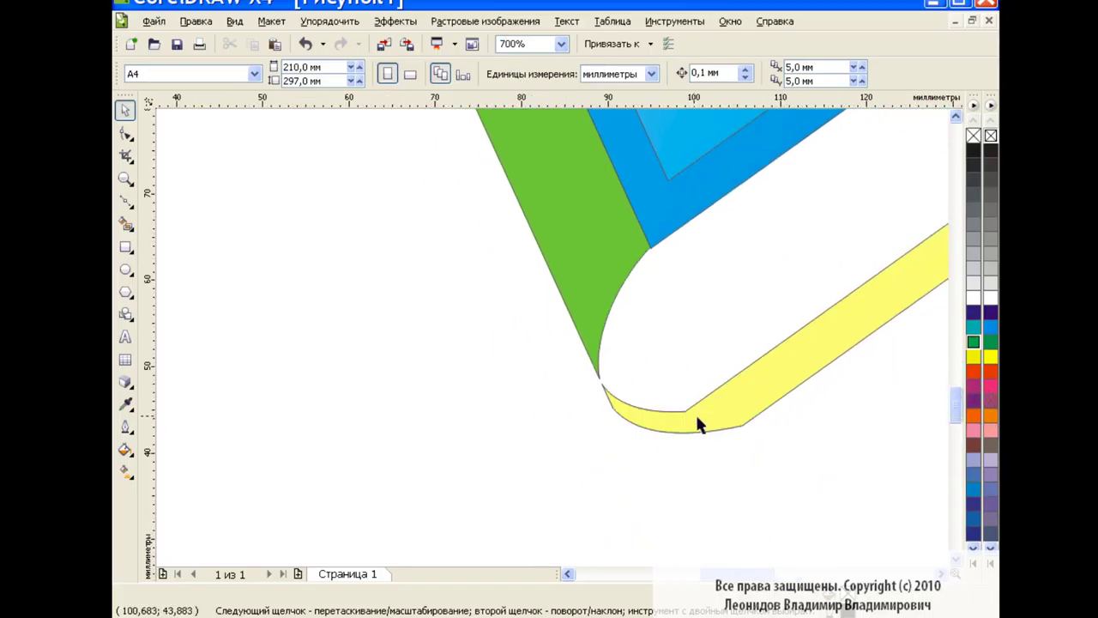
{"action": "left_click", "coordinate": [703, 400]}
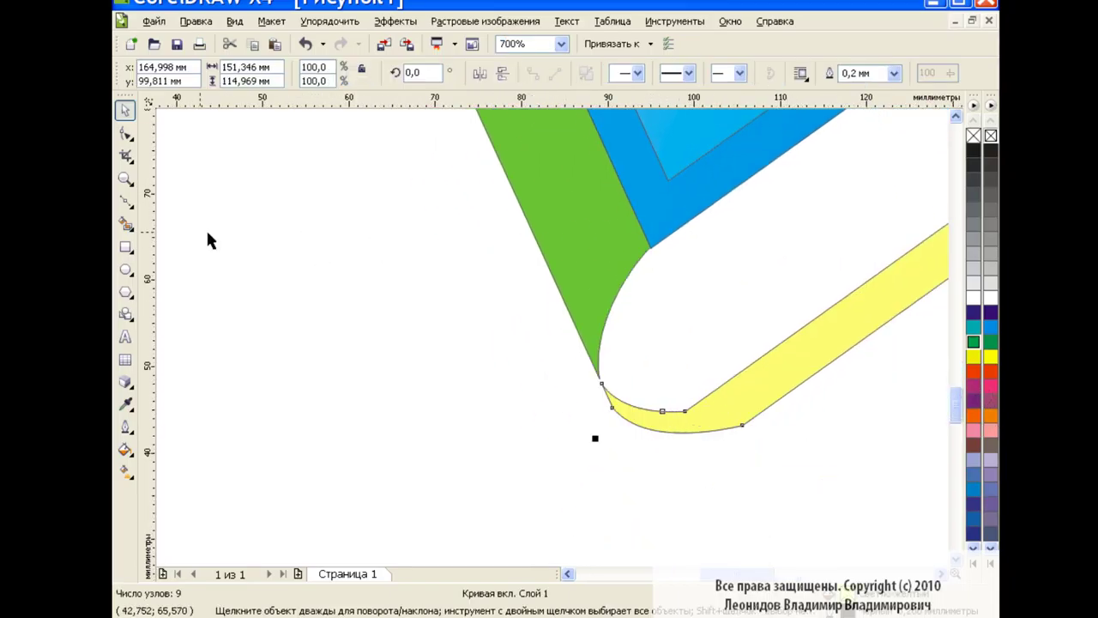
{"action": "left_click", "coordinate": [125, 133]}
Add a node on the yellow curve's bottom bend and make the bend's four nodes smooth.
{"action": "double_click", "coordinate": [707, 395]}
{"action": "left_click", "coordinate": [665, 412]}
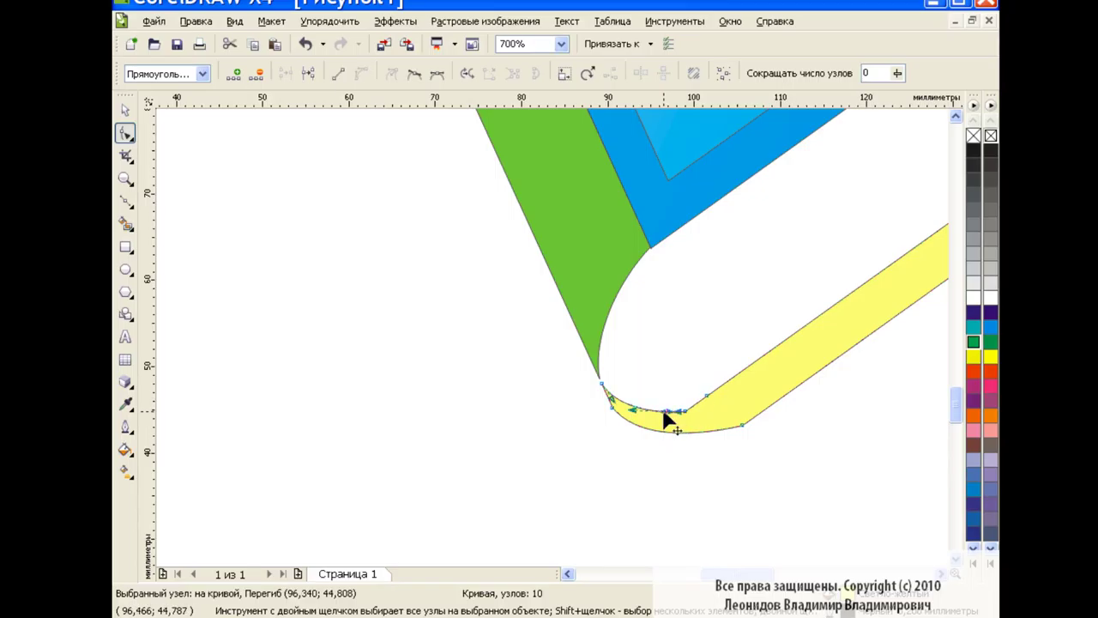
{"action": "left_click_drag", "start_coordinate": [665, 410], "coordinate": [691, 414]}
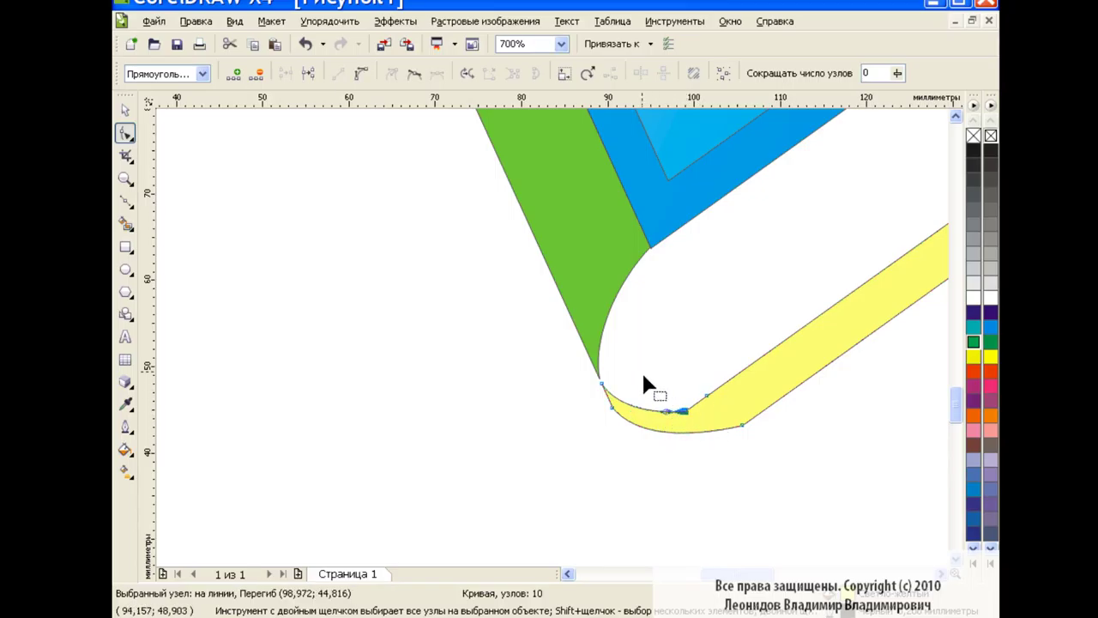
{"action": "left_click_drag", "start_coordinate": [644, 377], "coordinate": [751, 433]}
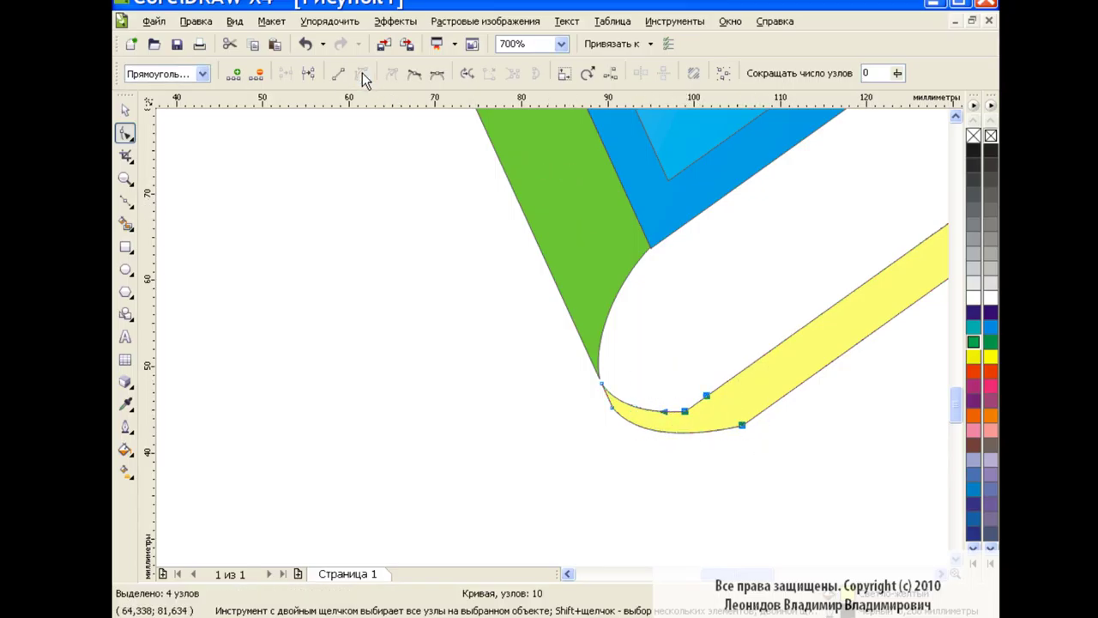
{"action": "left_click", "coordinate": [684, 412]}
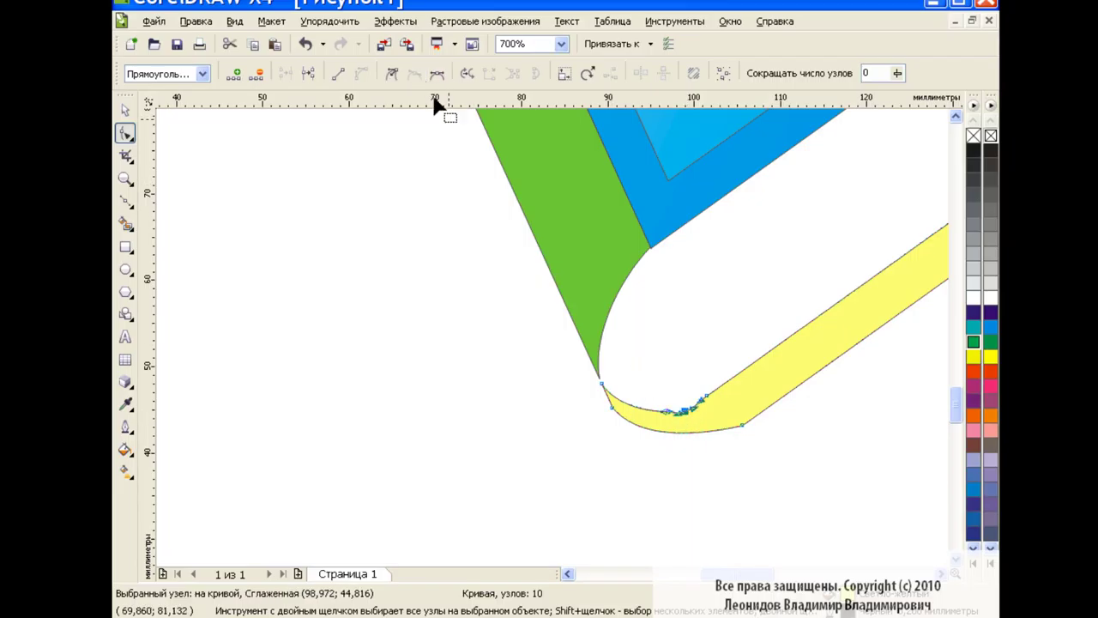
{"action": "left_click_drag", "start_coordinate": [686, 414], "coordinate": [694, 417]}
{"action": "left_click", "coordinate": [530, 426]}
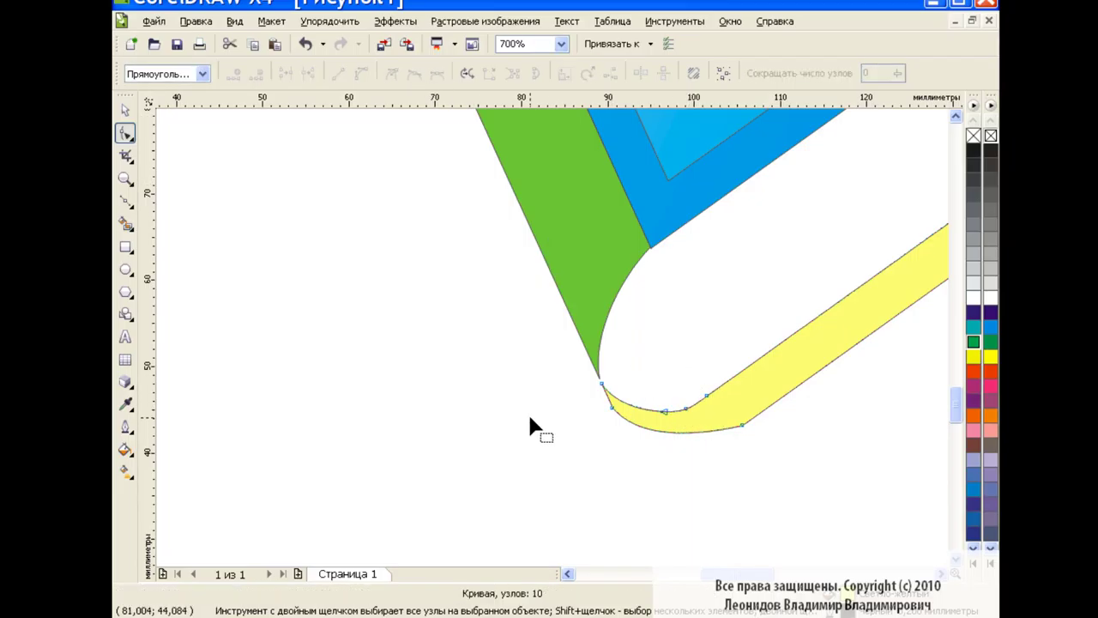
Add two nodes on the strip's lower edge and nudge one to even the curve.
{"action": "left_click", "coordinate": [743, 425]}
{"action": "double_click", "coordinate": [760, 413]}
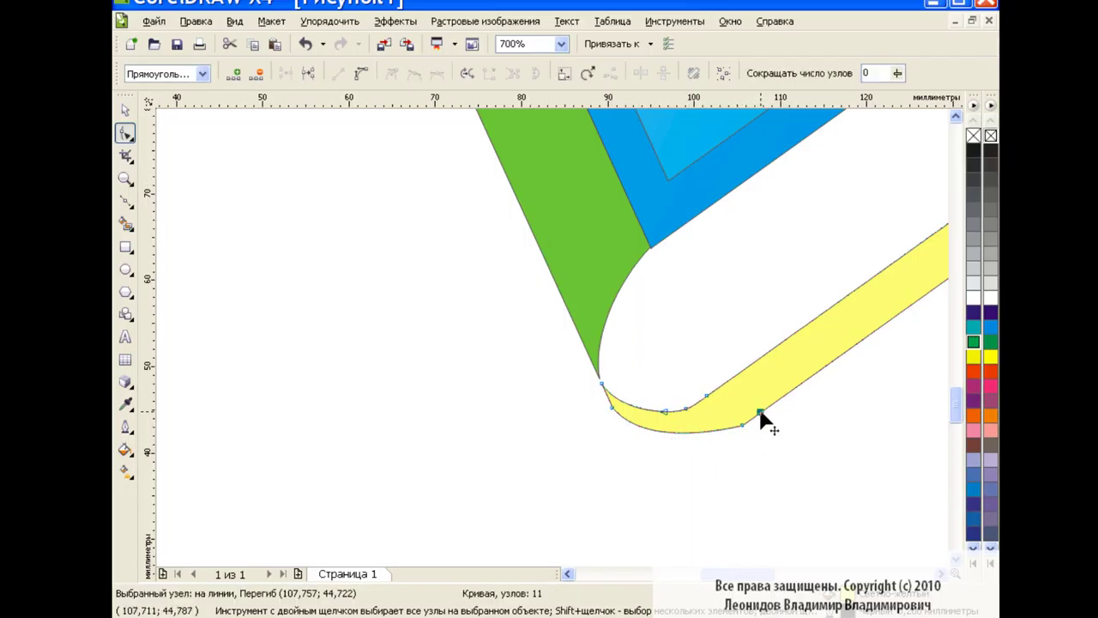
{"action": "double_click", "coordinate": [720, 429]}
{"action": "left_click_drag", "start_coordinate": [823, 427], "coordinate": [698, 388]}
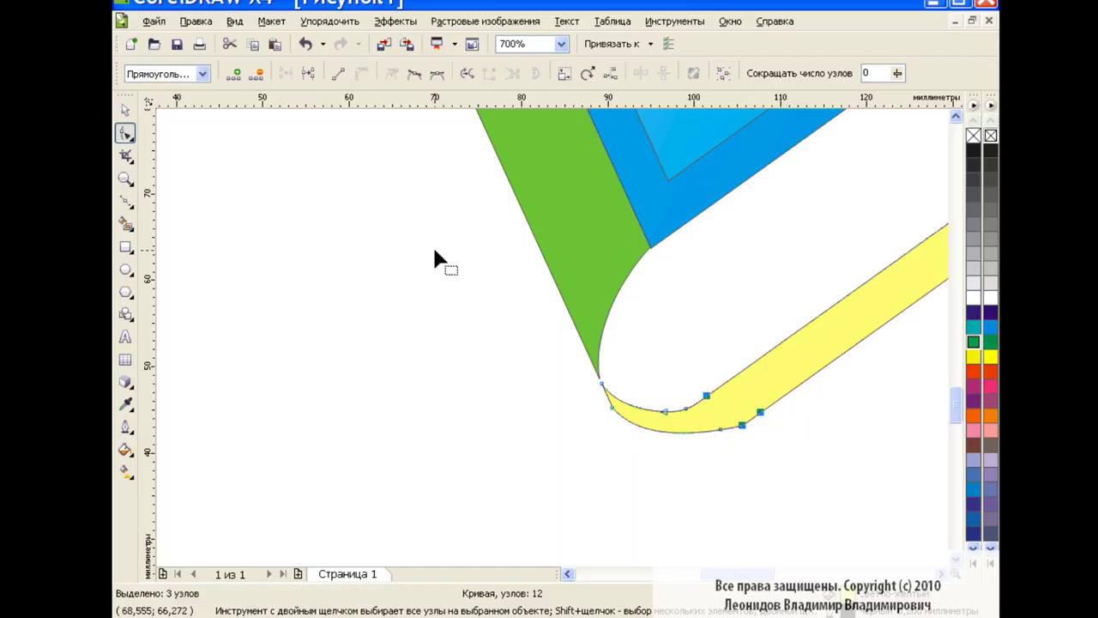
{"action": "left_click", "coordinate": [743, 424]}
{"action": "left_click_drag", "start_coordinate": [743, 425], "coordinate": [744, 430]}
{"action": "left_click", "coordinate": [789, 440]}
Nudge a node at the bottom of the bend, then return to the Pick tool and deselect.
{"action": "left_click", "coordinate": [685, 408]}
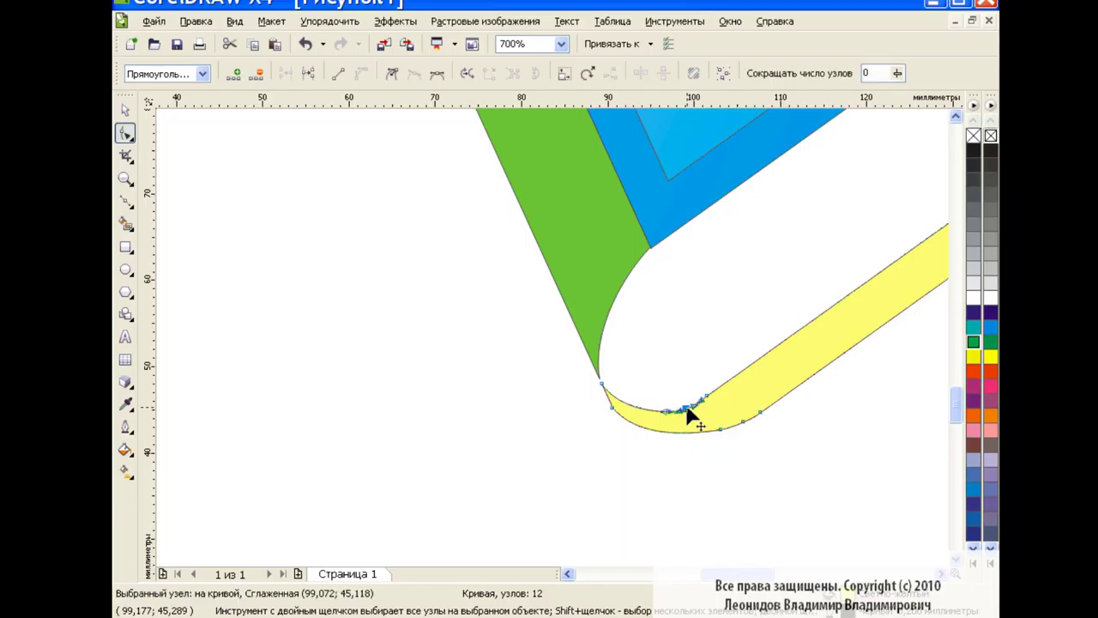
{"action": "left_click", "coordinate": [723, 461]}
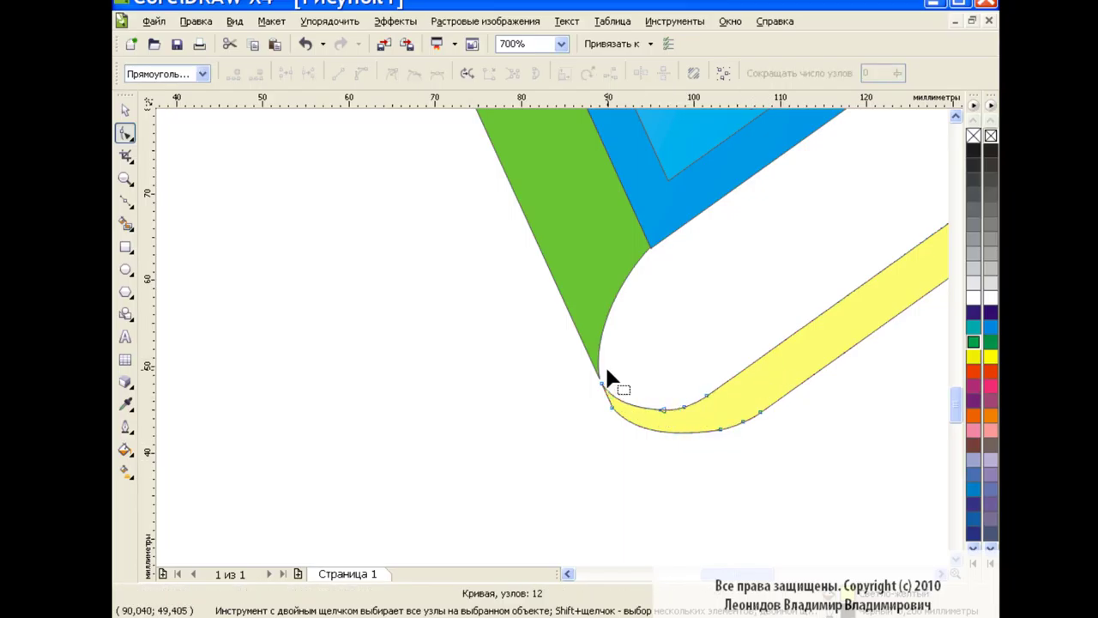
{"action": "left_click", "coordinate": [685, 407]}
{"action": "left_click", "coordinate": [665, 410]}
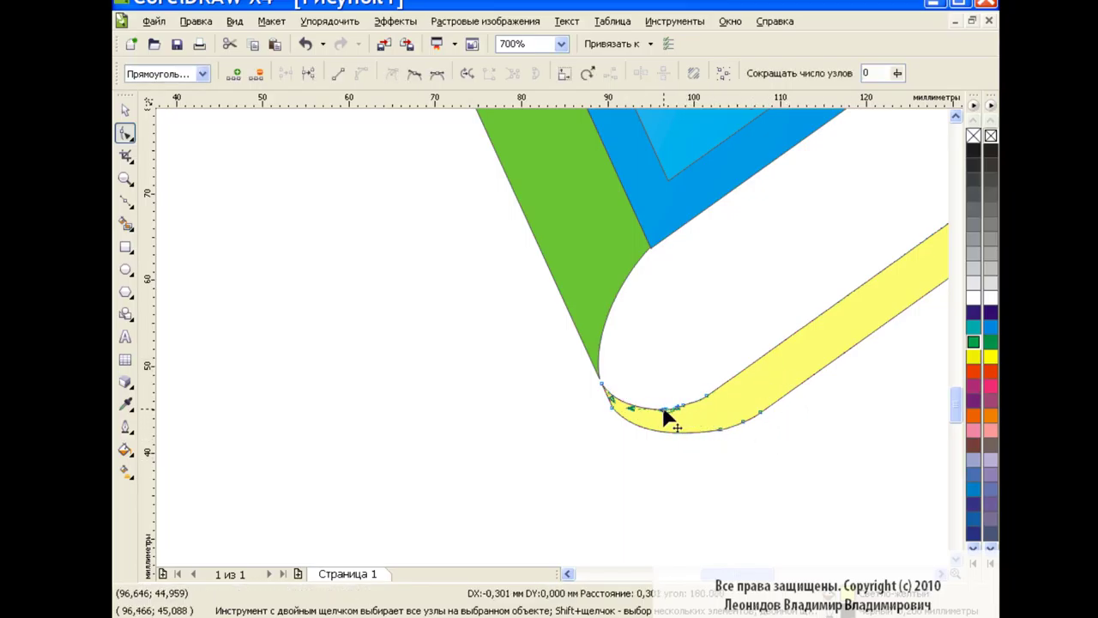
{"action": "left_click_drag", "start_coordinate": [663, 411], "coordinate": [662, 413]}
{"action": "left_click", "coordinate": [704, 419]}
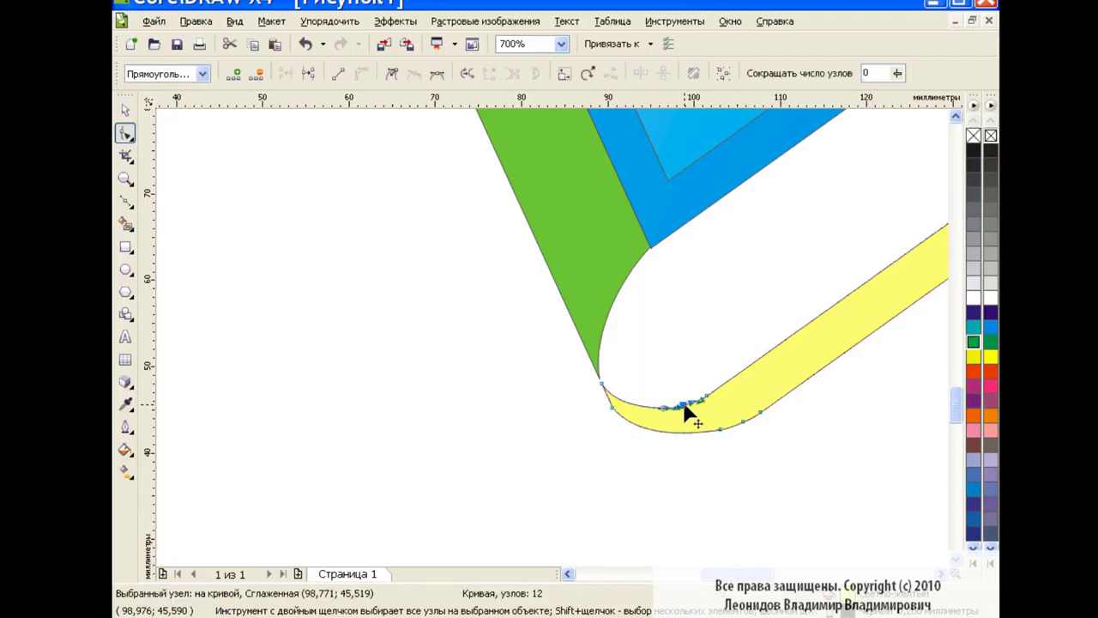
{"action": "left_click", "coordinate": [721, 437]}
{"action": "key", "text": "space"}
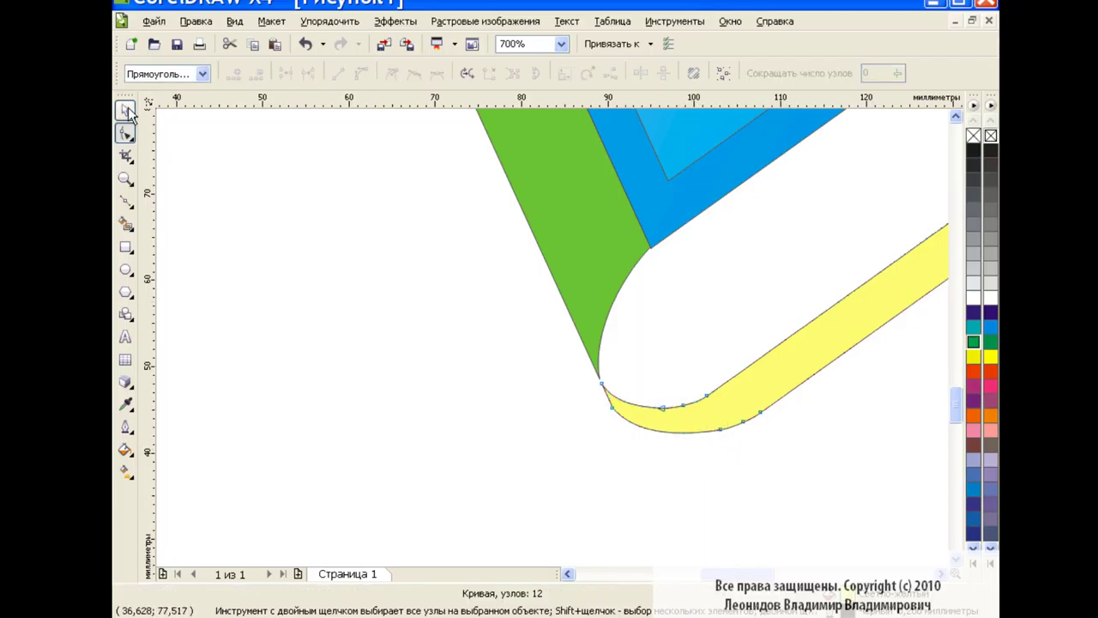
{"action": "left_click", "coordinate": [542, 404]}
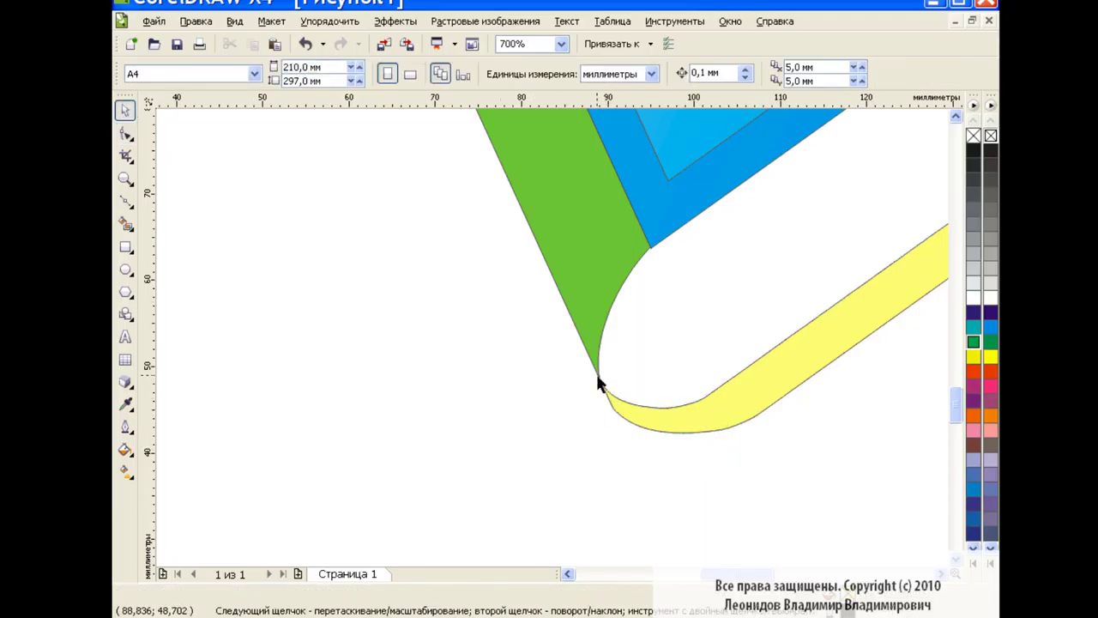
Draw a short straight polyline down from the spine's bottom tip.
{"action": "left_click", "coordinate": [125, 201]}
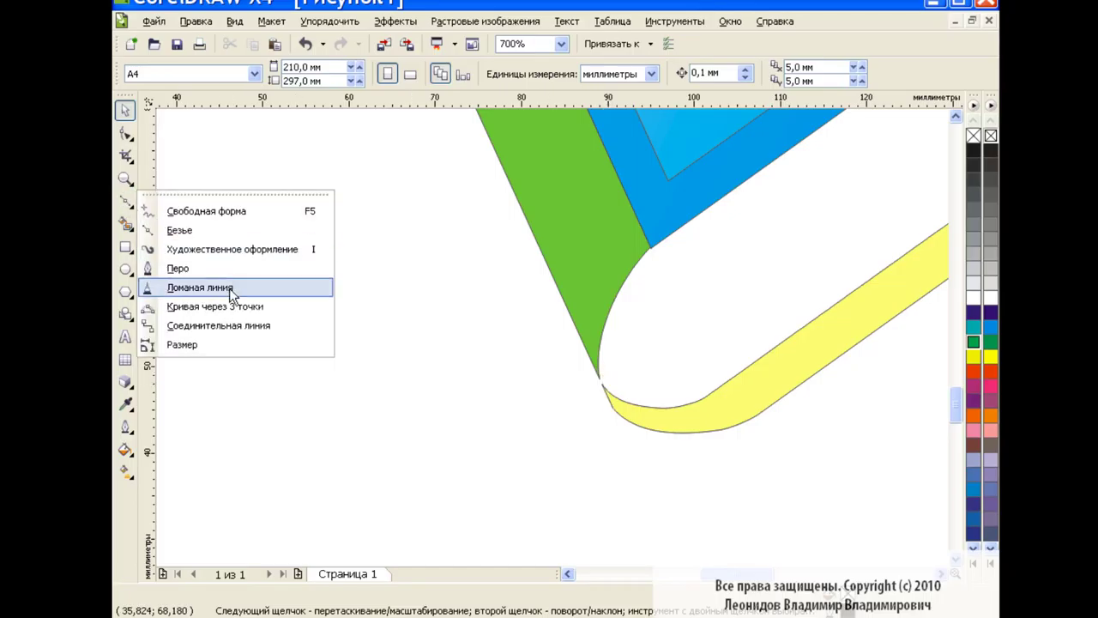
{"action": "left_click", "coordinate": [219, 284]}
{"action": "left_click", "coordinate": [576, 331]}
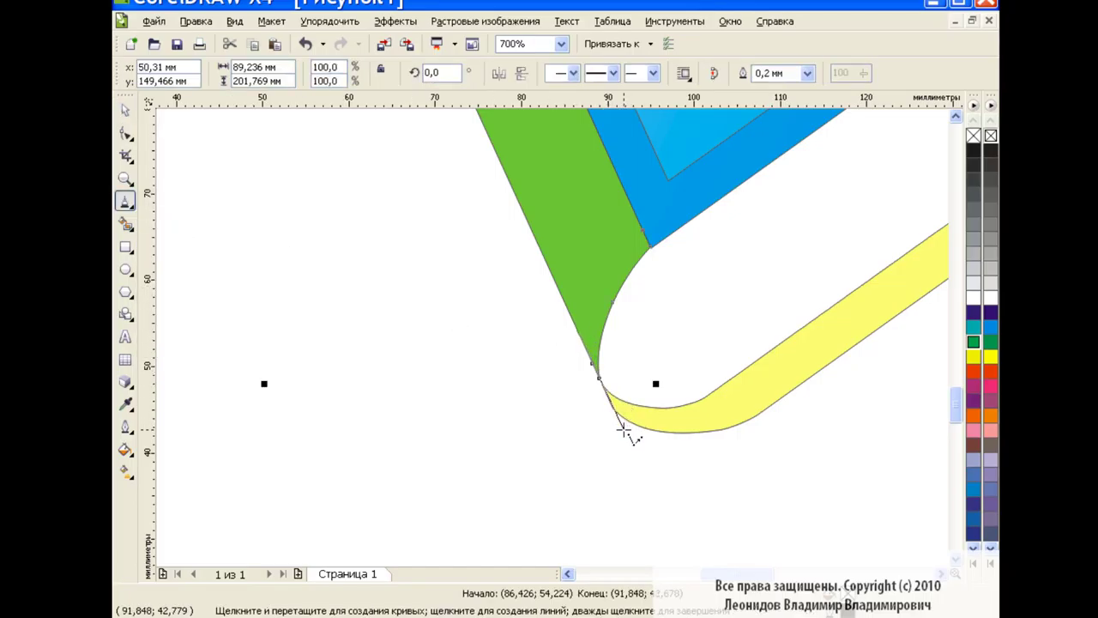
{"action": "double_click", "coordinate": [624, 429]}
{"action": "left_click", "coordinate": [125, 110]}
{"action": "left_click", "coordinate": [610, 502]}
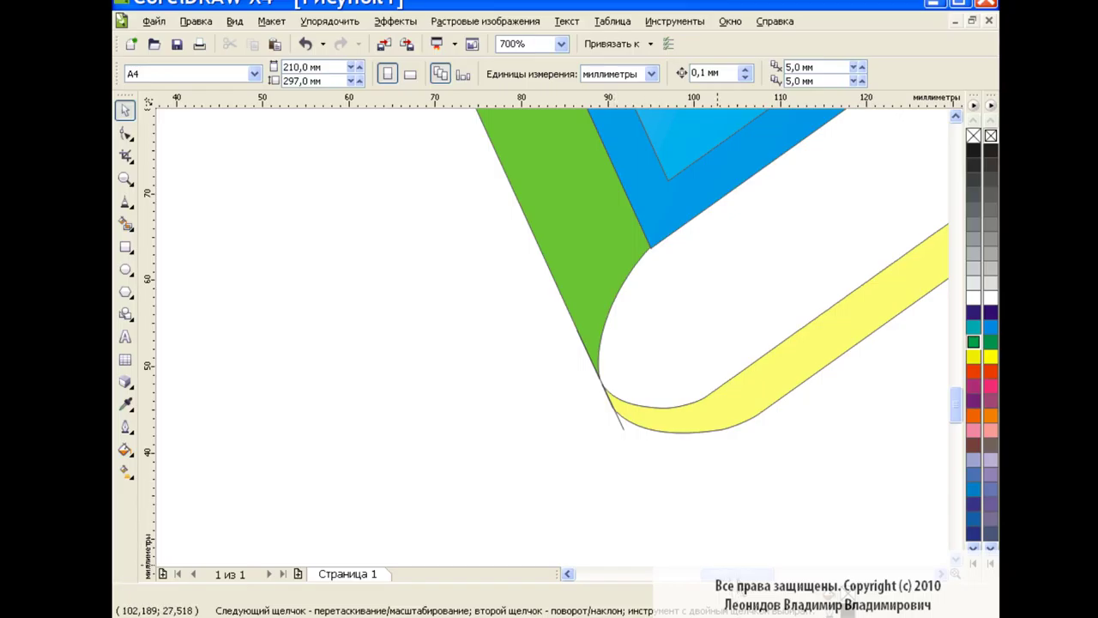
Zoom out to 200% to see the book and select the green spine shape.
{"action": "left_click_drag", "start_coordinate": [751, 573], "coordinate": [822, 575]}
{"action": "left_click", "coordinate": [561, 44]}
{"action": "left_click", "coordinate": [571, 170]}
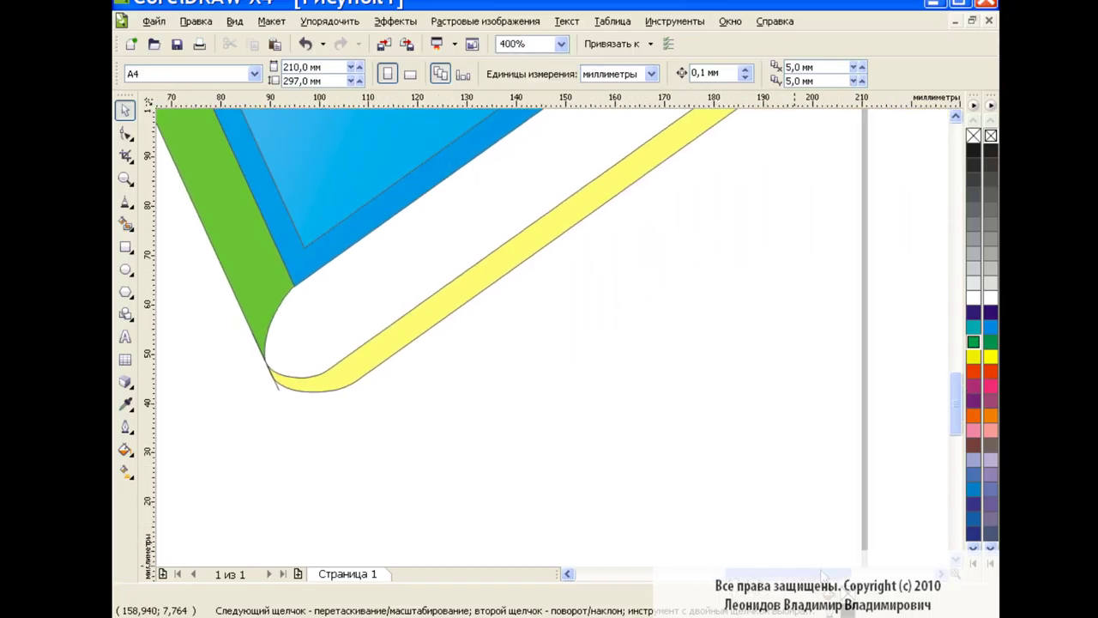
{"action": "mouse_move", "coordinate": [958, 401]}
{"action": "left_mouse_down"}
{"action": "mouse_move", "coordinate": [956, 344]}
{"action": "mouse_move", "coordinate": [958, 356]}
{"action": "left_mouse_up"}
{"action": "left_click_drag", "start_coordinate": [801, 575], "coordinate": [830, 575]}
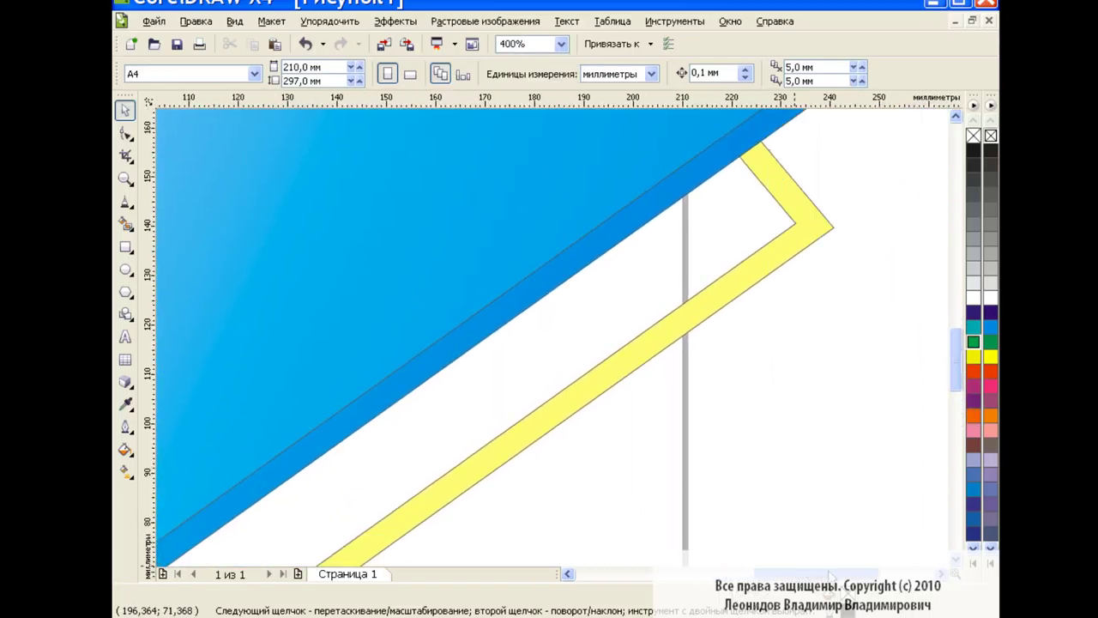
{"action": "left_click", "coordinate": [561, 44]}
{"action": "left_click", "coordinate": [567, 146]}
{"action": "left_click_drag", "start_coordinate": [755, 574], "coordinate": [727, 574]}
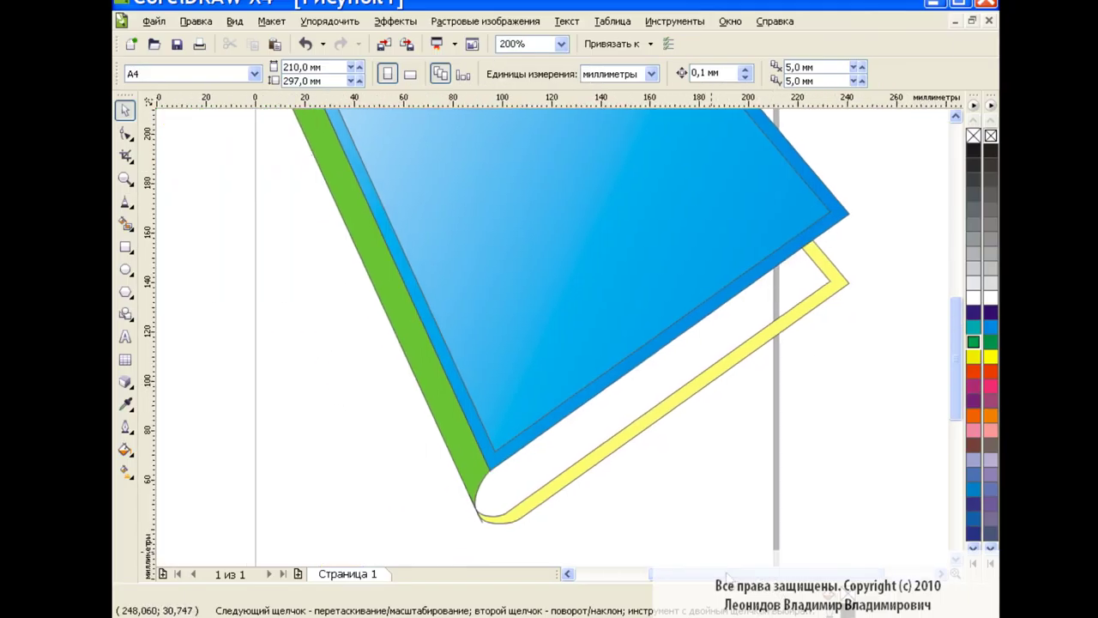
{"action": "left_click", "coordinate": [444, 411]}
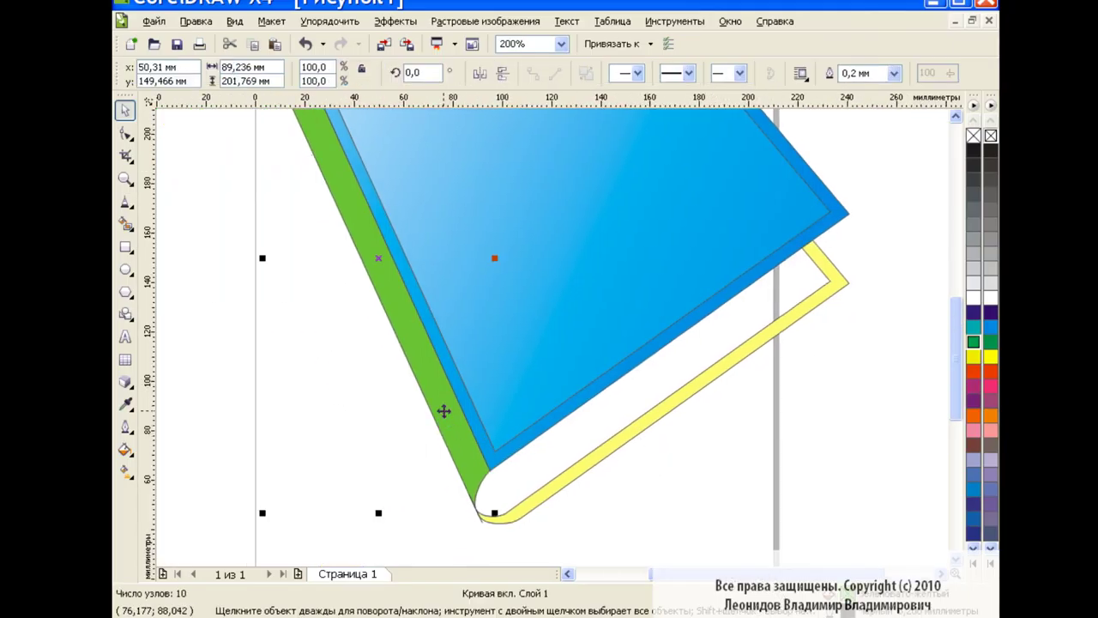
Copy only the fill from the blue cover onto the spine via Copy Properties From.
{"action": "left_click", "coordinate": [196, 21]}
{"action": "left_click", "coordinate": [258, 265]}
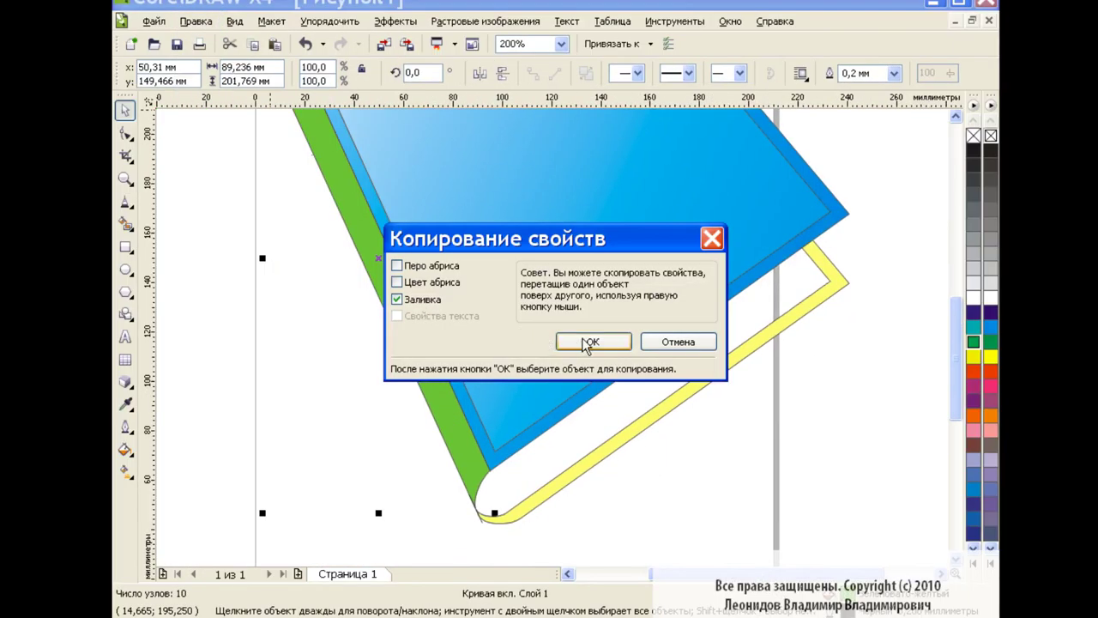
{"action": "left_click", "coordinate": [665, 341]}
{"action": "left_click", "coordinate": [628, 360]}
At 100% zoom, drag a linear blue fountain fill across the spine and adjust its angle.
{"action": "left_click", "coordinate": [561, 44]}
{"action": "left_click", "coordinate": [515, 163]}
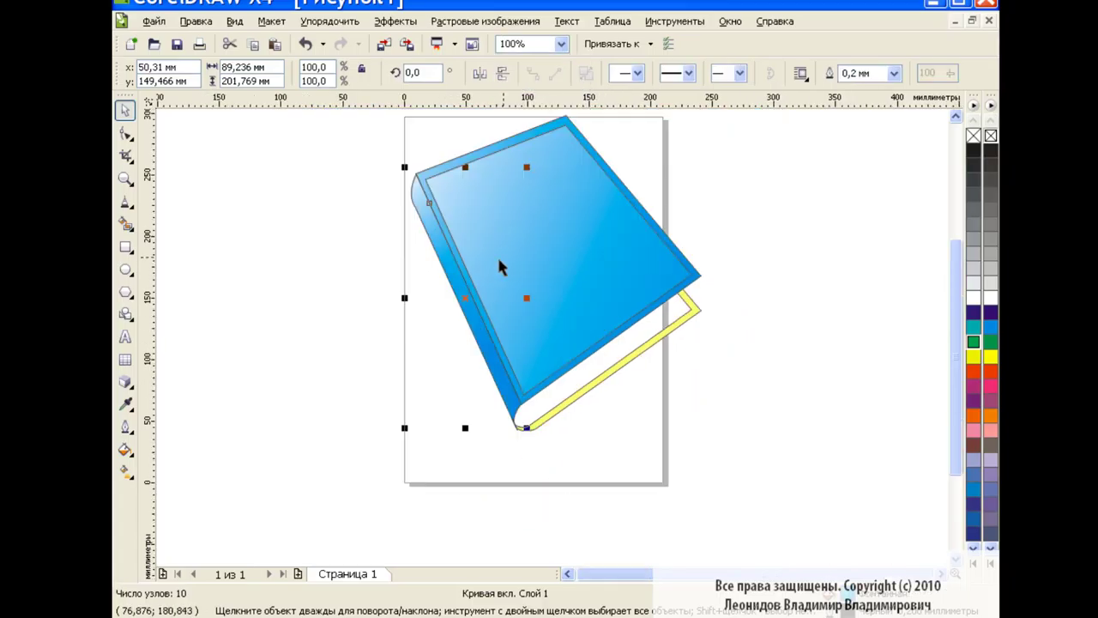
{"action": "left_click", "coordinate": [125, 472]}
{"action": "left_click_drag", "start_coordinate": [399, 159], "coordinate": [485, 343]}
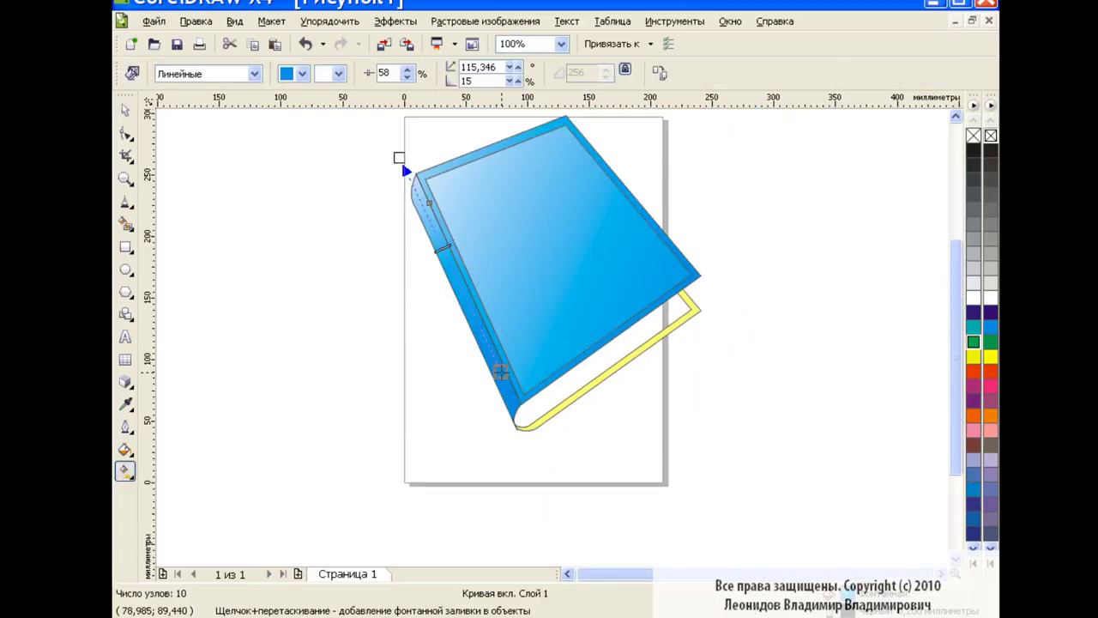
{"action": "left_click_drag", "start_coordinate": [400, 159], "coordinate": [393, 152]}
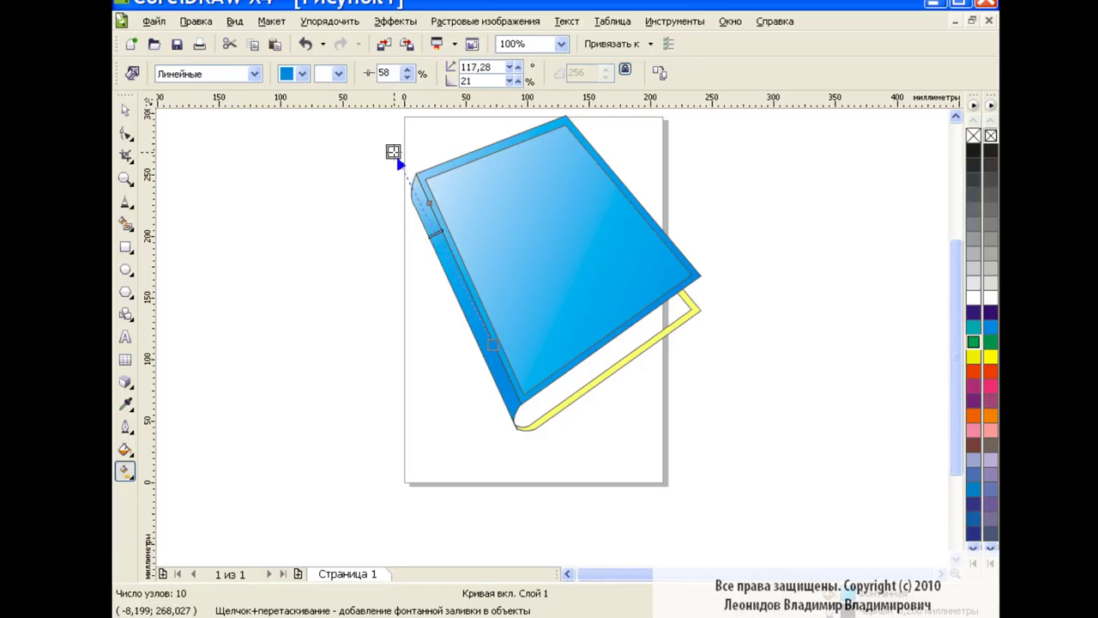
{"action": "left_click", "coordinate": [125, 109]}
{"action": "left_click", "coordinate": [561, 43]}
Zoom to 400% and nudge the spine's top corner node.
{"action": "left_click", "coordinate": [515, 183]}
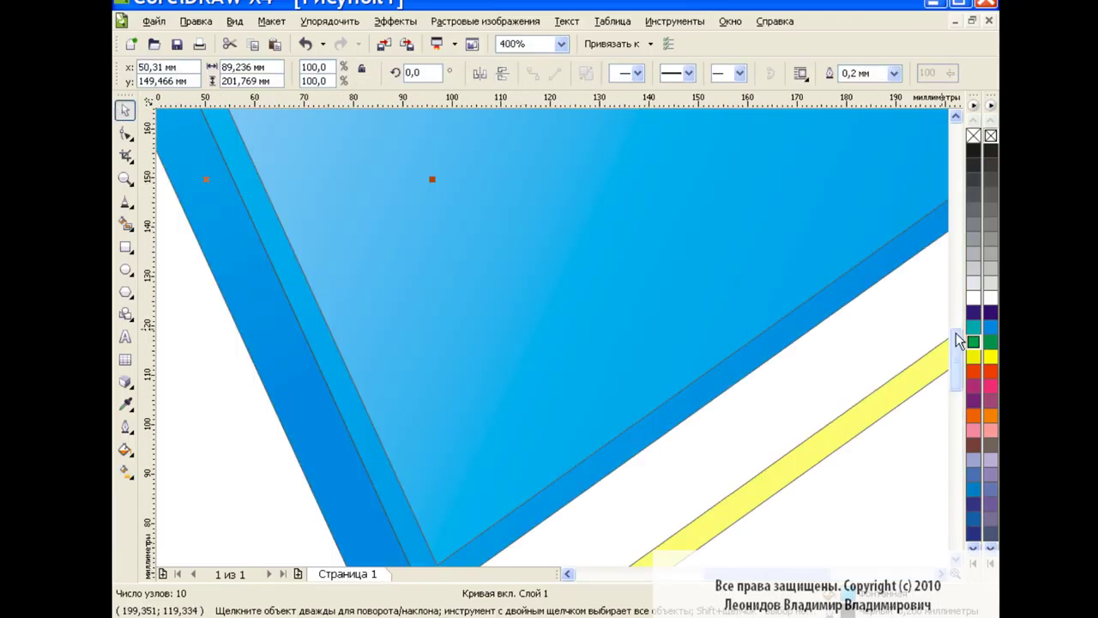
{"action": "left_click_drag", "start_coordinate": [955, 319], "coordinate": [955, 288]}
{"action": "scroll", "coordinate": [549, 344], "scroll_direction": "left", "scroll_amount": 5}
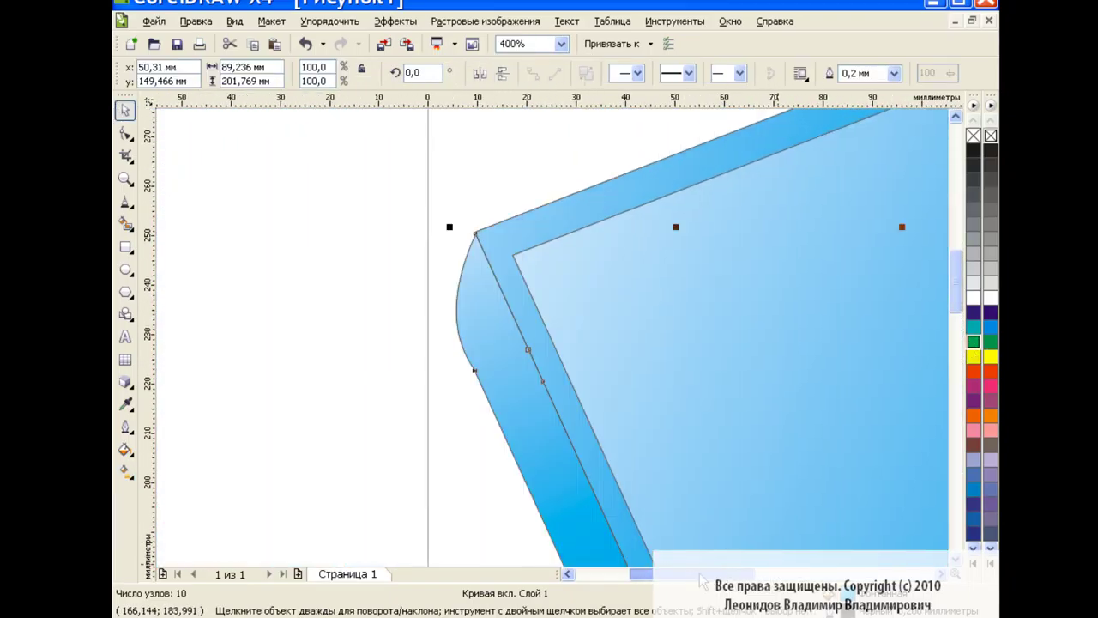
{"action": "left_click", "coordinate": [125, 133]}
{"action": "left_click", "coordinate": [475, 230]}
{"action": "left_click_drag", "start_coordinate": [474, 230], "coordinate": [474, 232]}
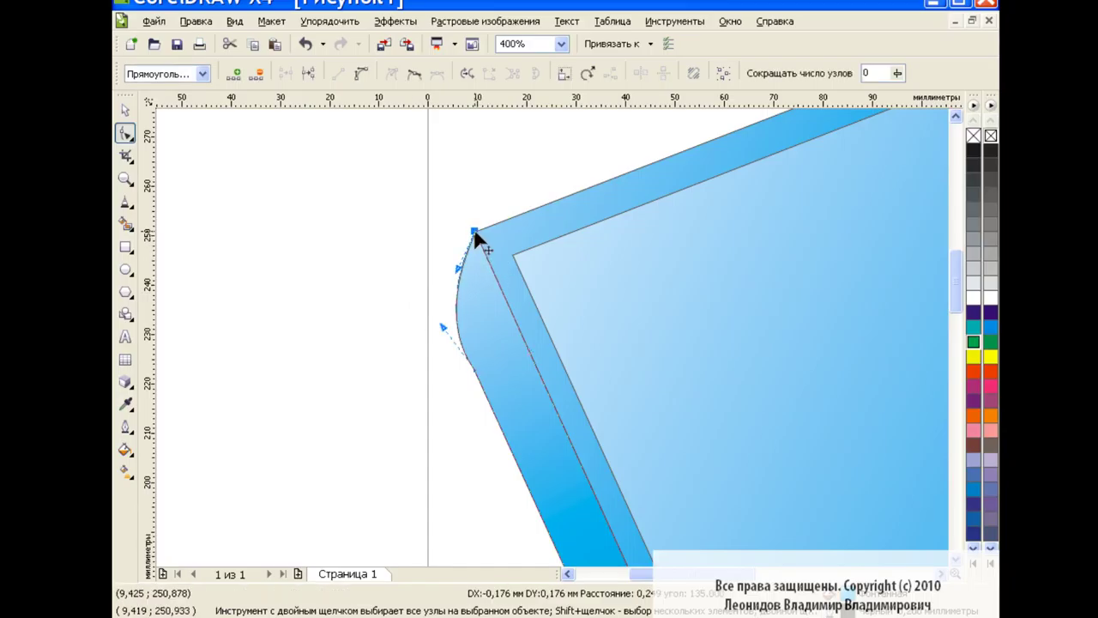
{"action": "left_click", "coordinate": [380, 230]}
{"action": "key", "text": "space"}
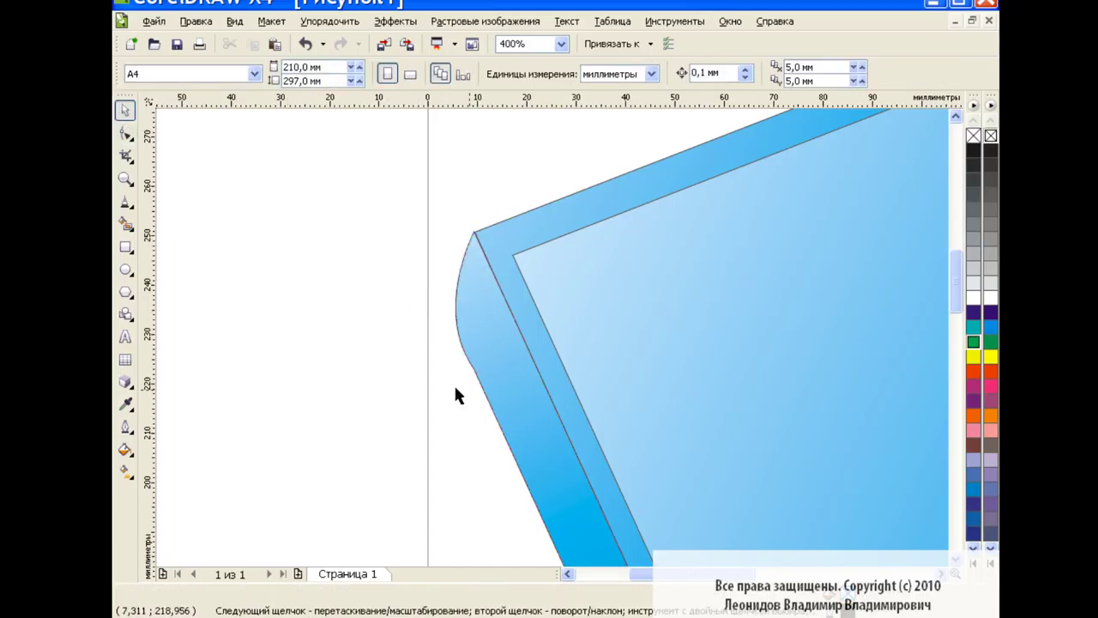
Select a node on the rounded spine curve, then zoom back out to 100%.
{"action": "left_click", "coordinate": [537, 44]}
{"action": "left_click", "coordinate": [392, 228]}
{"action": "key", "text": "F10"}
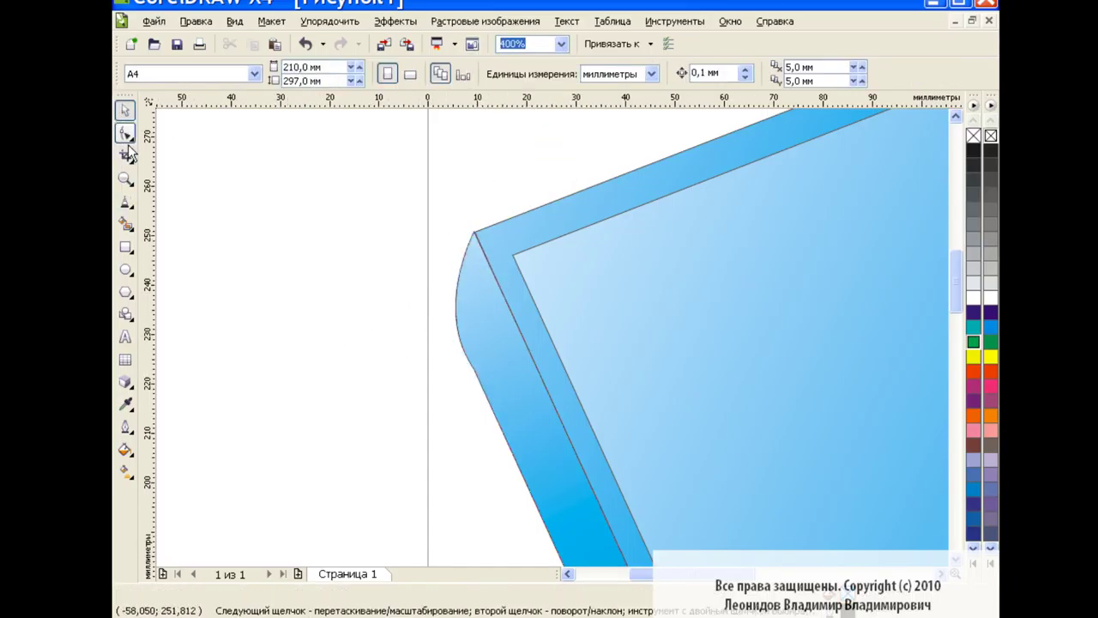
{"action": "left_click", "coordinate": [480, 382]}
{"action": "left_click", "coordinate": [453, 331]}
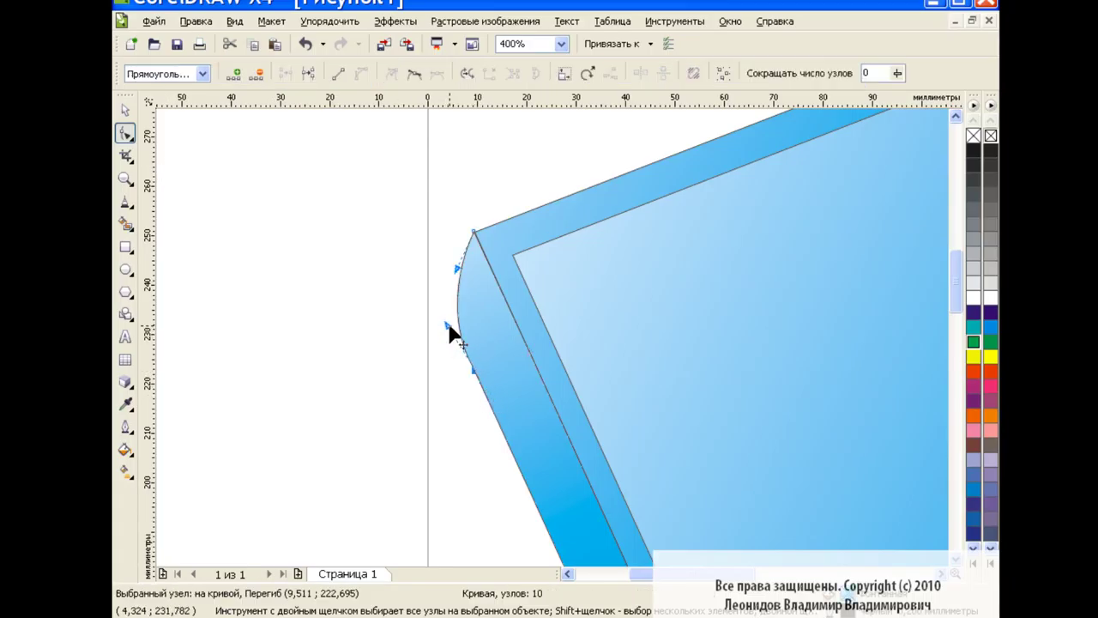
{"action": "left_click", "coordinate": [126, 110]}
{"action": "left_click", "coordinate": [349, 364]}
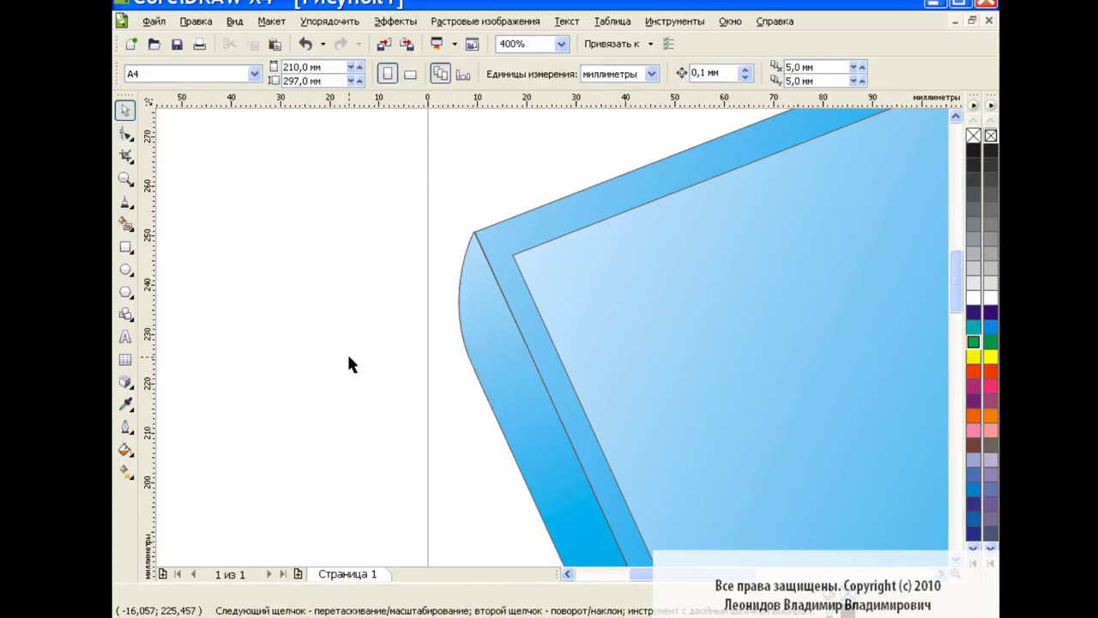
{"action": "left_click", "coordinate": [561, 47]}
{"action": "left_click", "coordinate": [570, 146]}
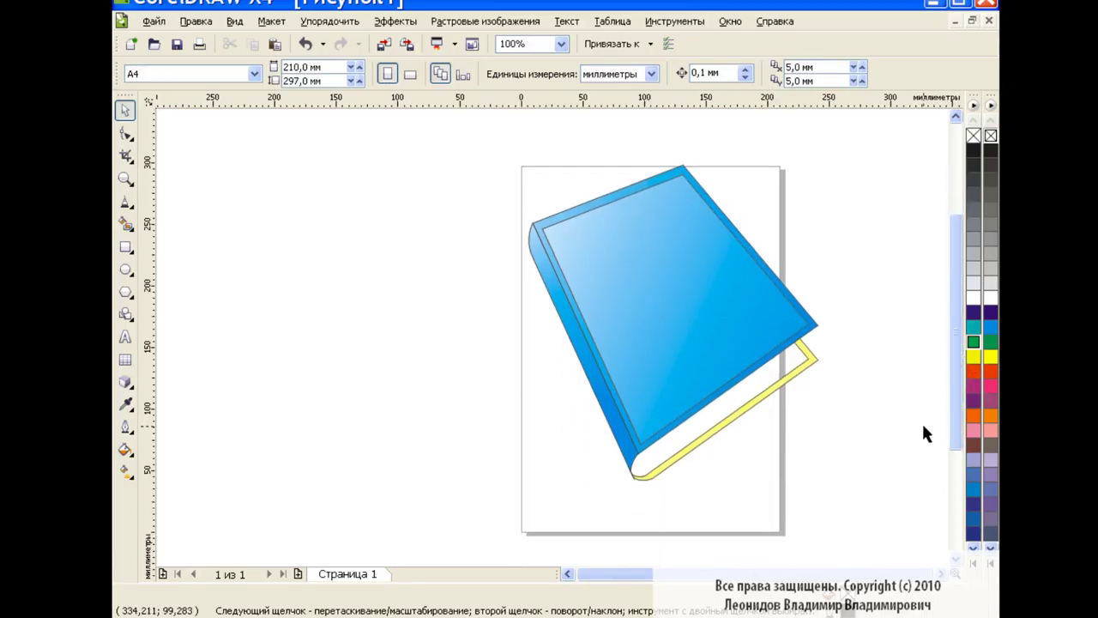
Copy fill and outline from the blue cover onto the yellow page-edge strip.
{"action": "scroll", "coordinate": [745, 477], "scroll_direction": "right", "scroll_amount": 1}
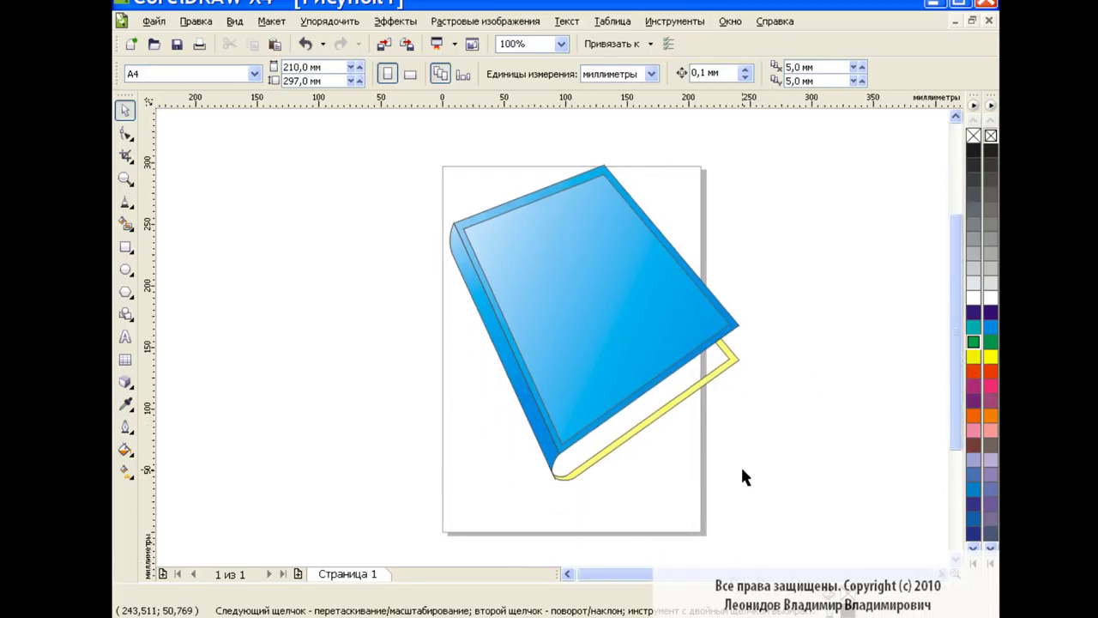
{"action": "left_click", "coordinate": [738, 361]}
{"action": "left_click", "coordinate": [197, 22]}
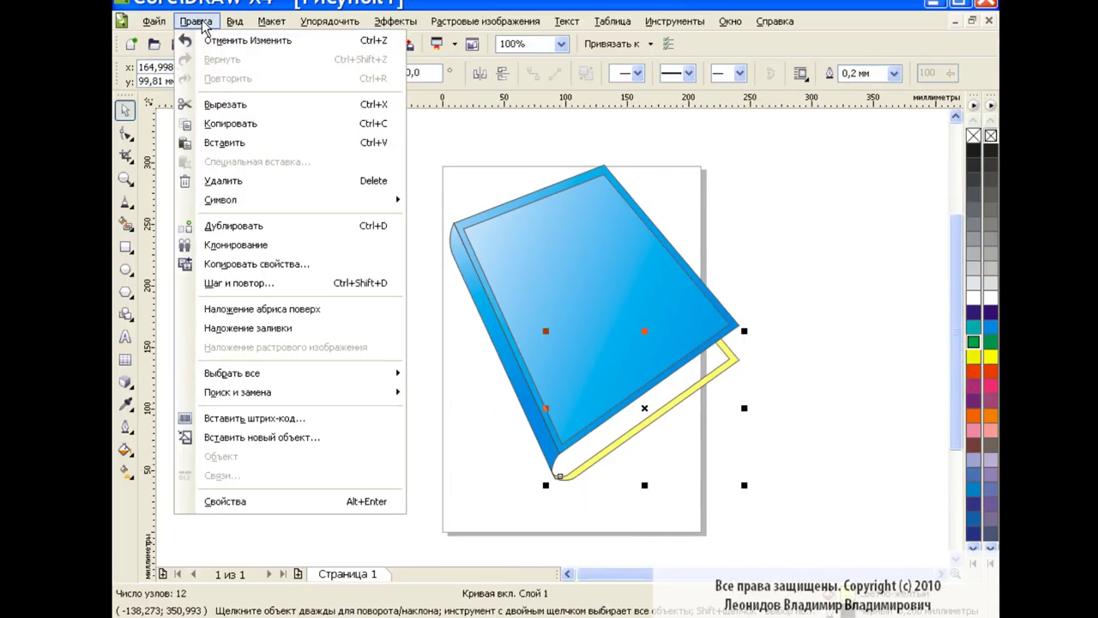
{"action": "left_click", "coordinate": [257, 263]}
{"action": "left_click", "coordinate": [721, 313]}
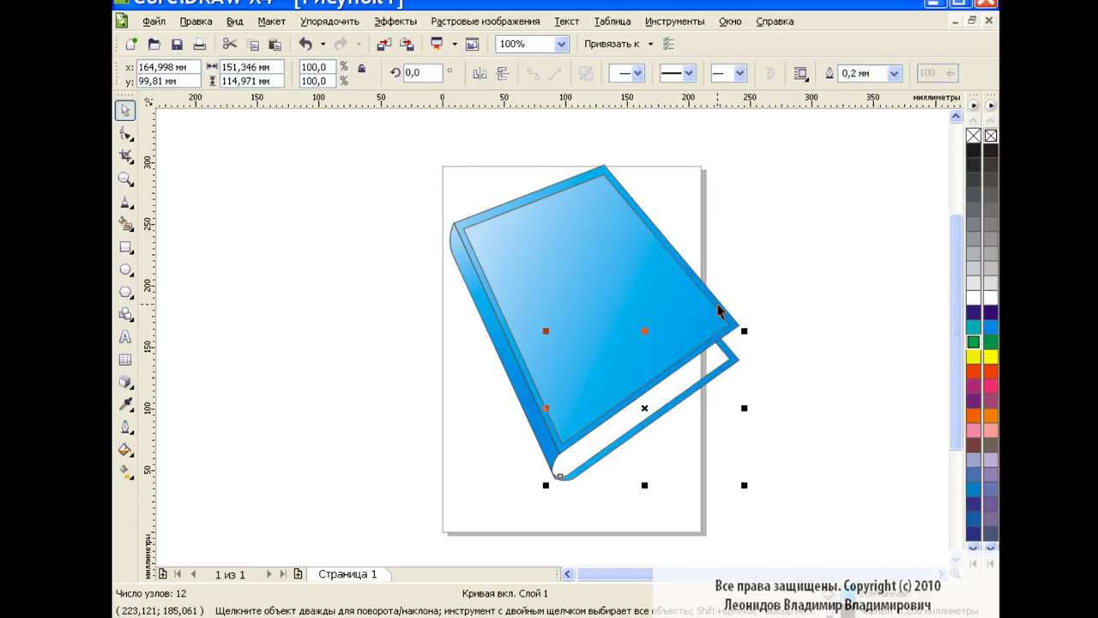
{"action": "left_click", "coordinate": [350, 278]}
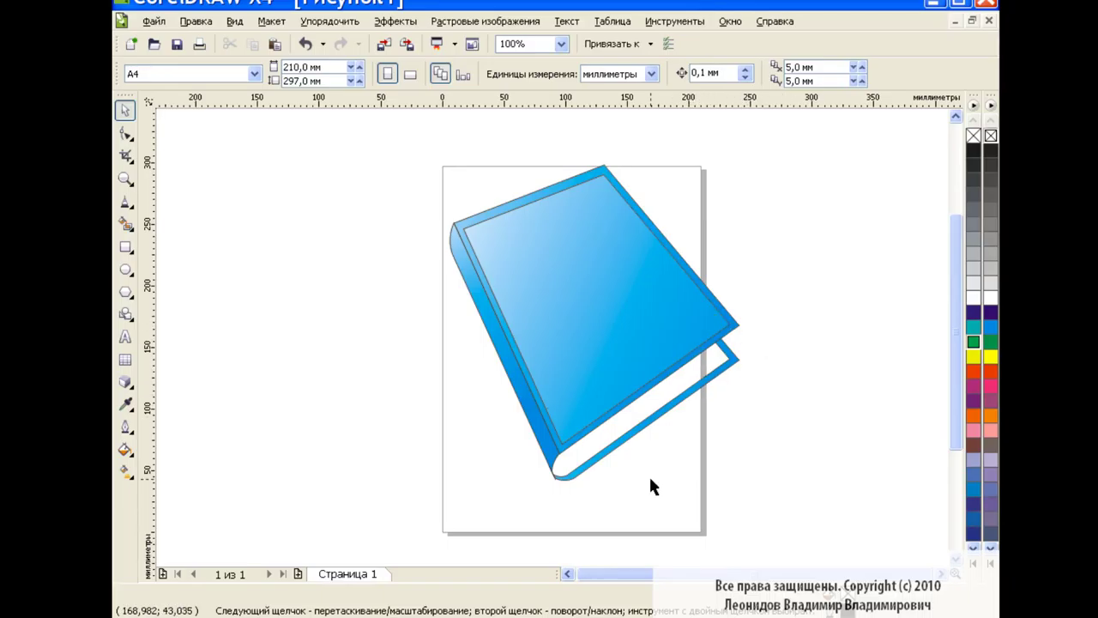
Draw a Bezier curve from the cover's right corner down past the page-edge strip.
{"action": "left_click", "coordinate": [126, 201]}
{"action": "left_click", "coordinate": [176, 220]}
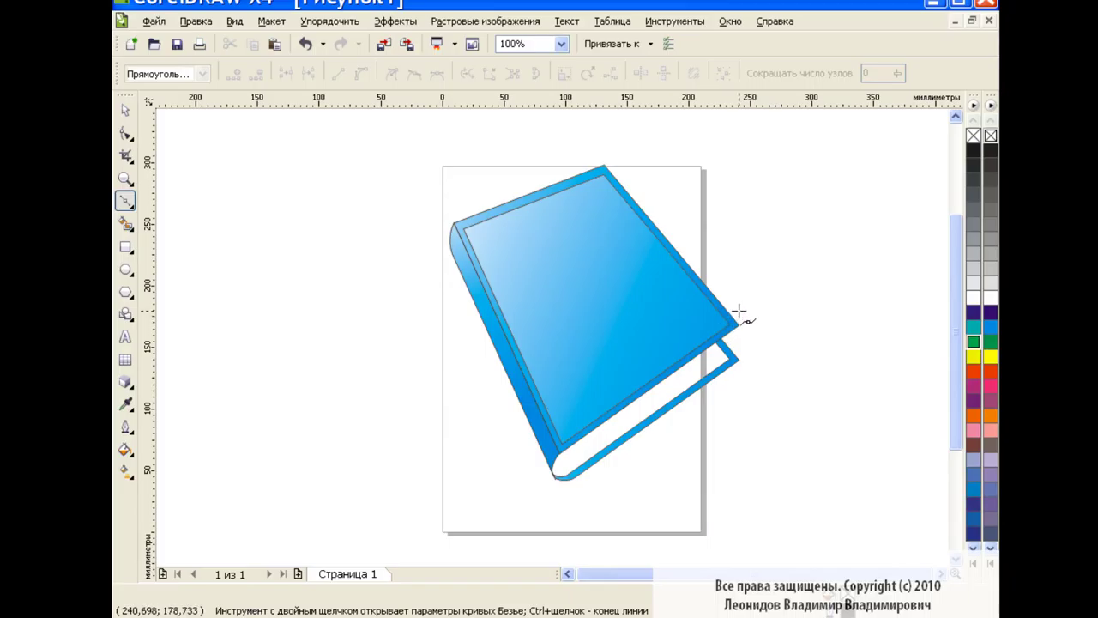
{"action": "left_click", "coordinate": [731, 309]}
{"action": "left_click_drag", "start_coordinate": [743, 380], "coordinate": [787, 413]}
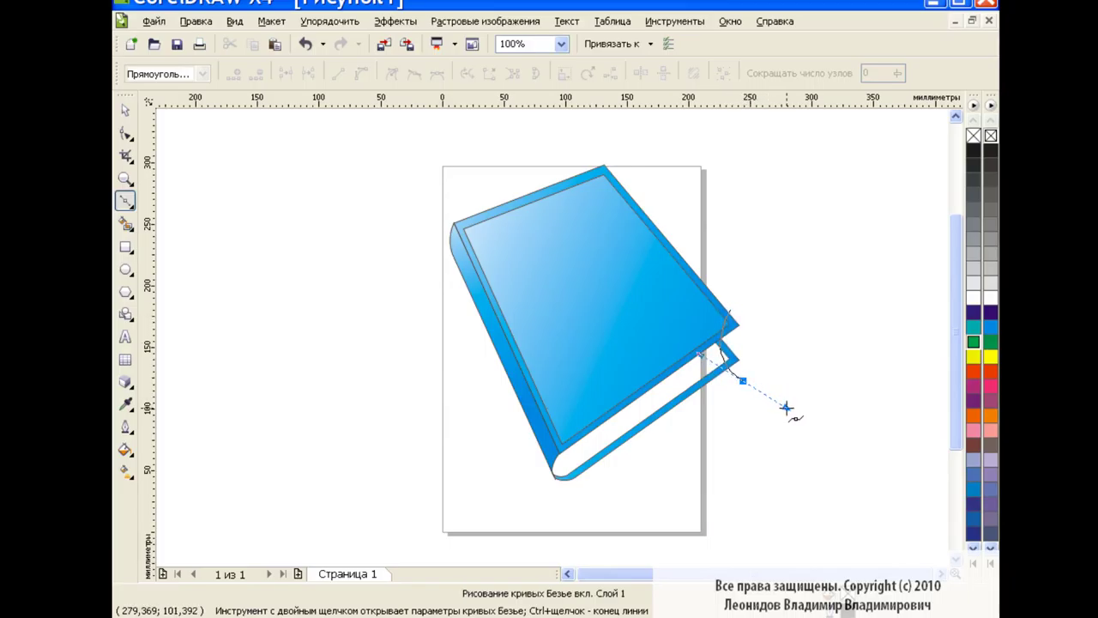
Refine the curve's control handles near the book corner, then zoom to 400%.
{"action": "key", "text": "F10"}
{"action": "left_click_drag", "start_coordinate": [731, 311], "coordinate": [739, 307]}
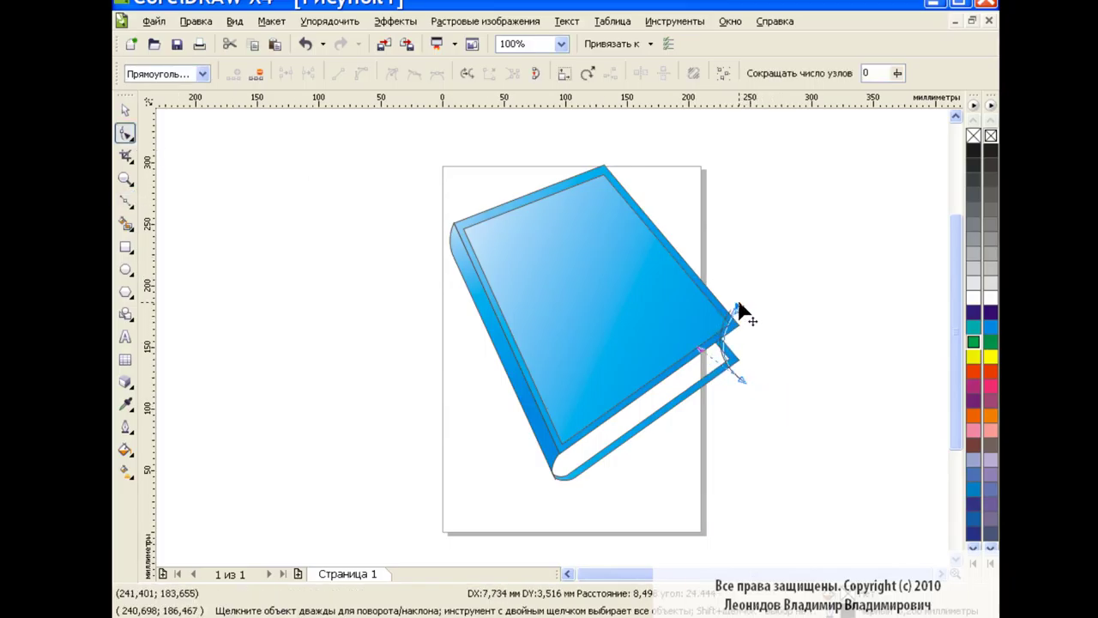
{"action": "left_click_drag", "start_coordinate": [740, 375], "coordinate": [745, 382]}
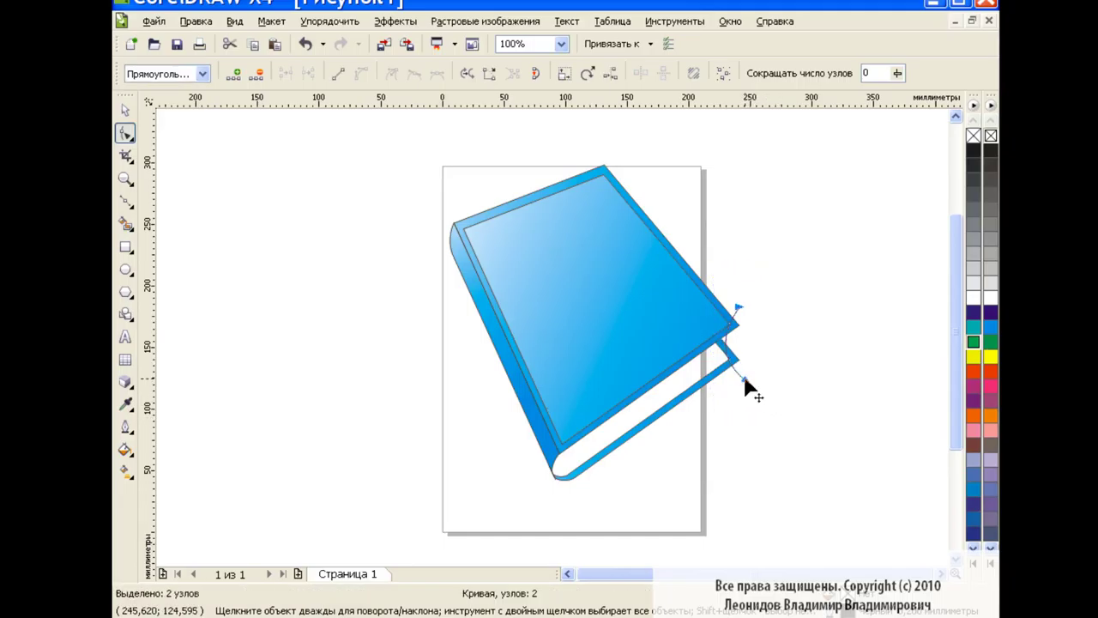
{"action": "key", "text": "space"}
{"action": "left_click", "coordinate": [392, 348]}
{"action": "left_click", "coordinate": [561, 44]}
{"action": "left_click", "coordinate": [524, 135]}
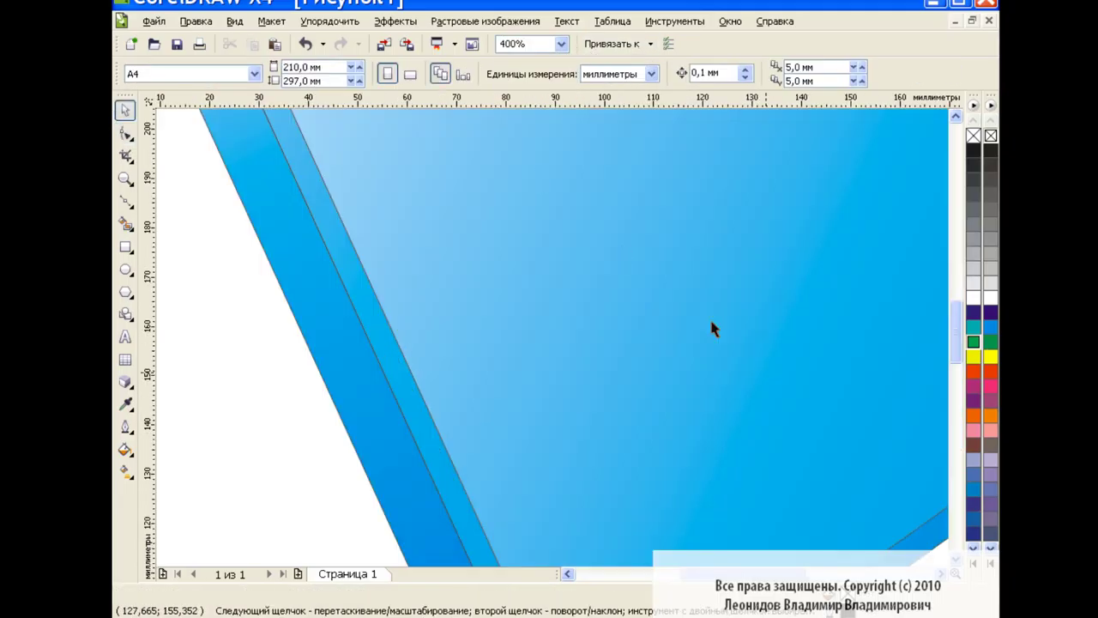
Nudge the page curve slightly right at the cover corner.
{"action": "scroll", "coordinate": [549, 335], "scroll_direction": "right", "scroll_amount": 5}
{"action": "scroll", "coordinate": [939, 326], "scroll_direction": "down", "scroll_amount": 3}
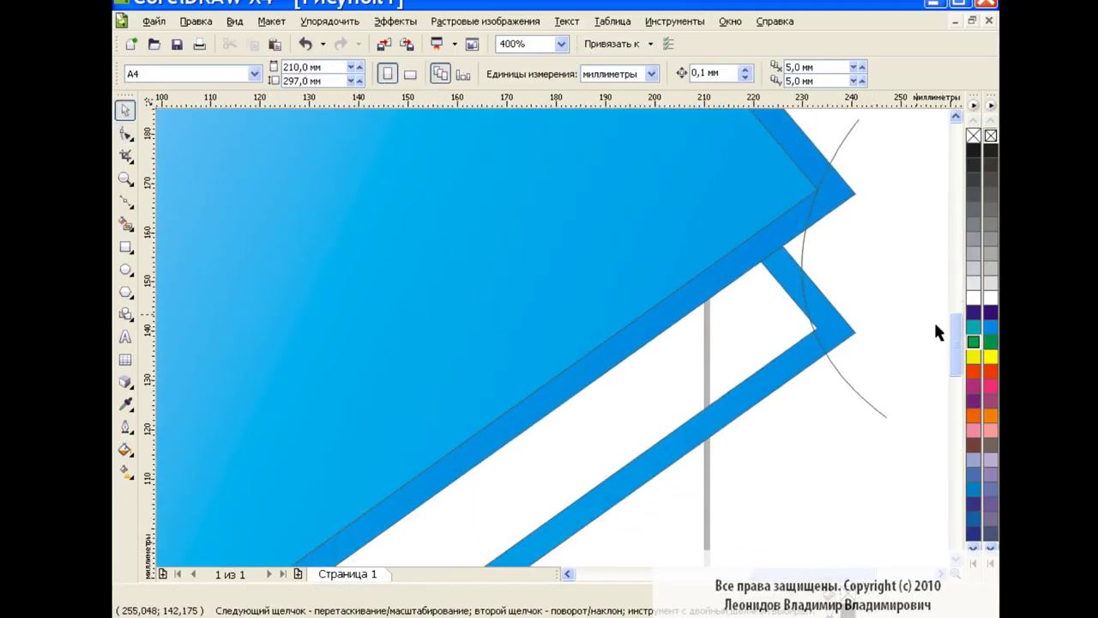
{"action": "left_click", "coordinate": [802, 251]}
{"action": "left_click_drag", "start_coordinate": [844, 267], "coordinate": [848, 267]}
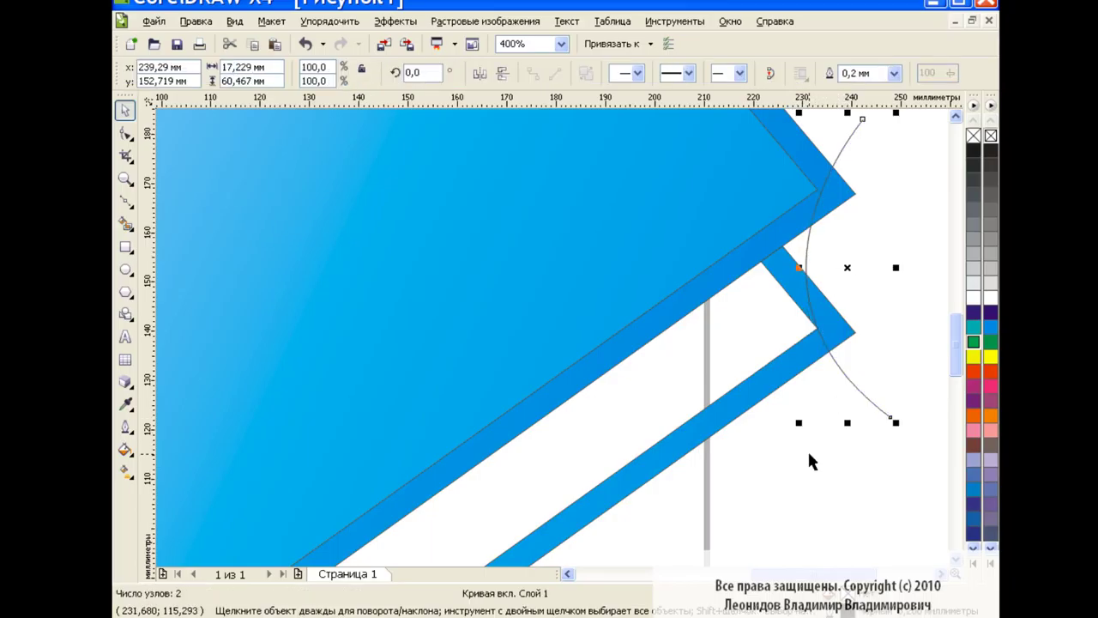
{"action": "left_click", "coordinate": [841, 479]}
Try filling the area between the curve and strip, then undo it.
{"action": "left_click", "coordinate": [125, 223]}
{"action": "left_click", "coordinate": [347, 73]}
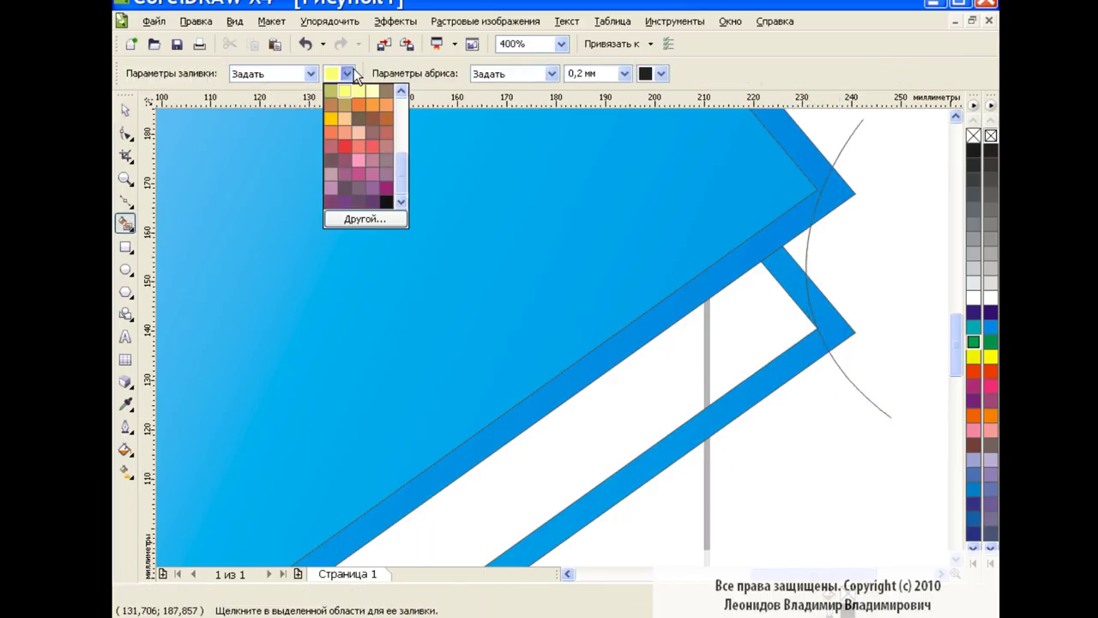
{"action": "left_click", "coordinate": [788, 267]}
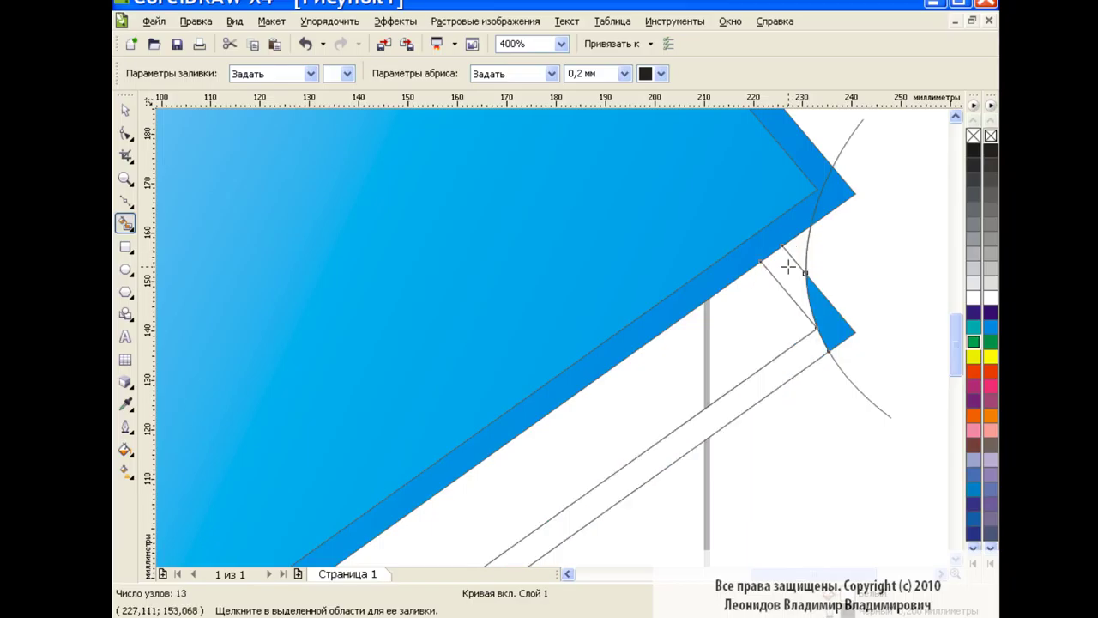
{"action": "key", "text": "space"}
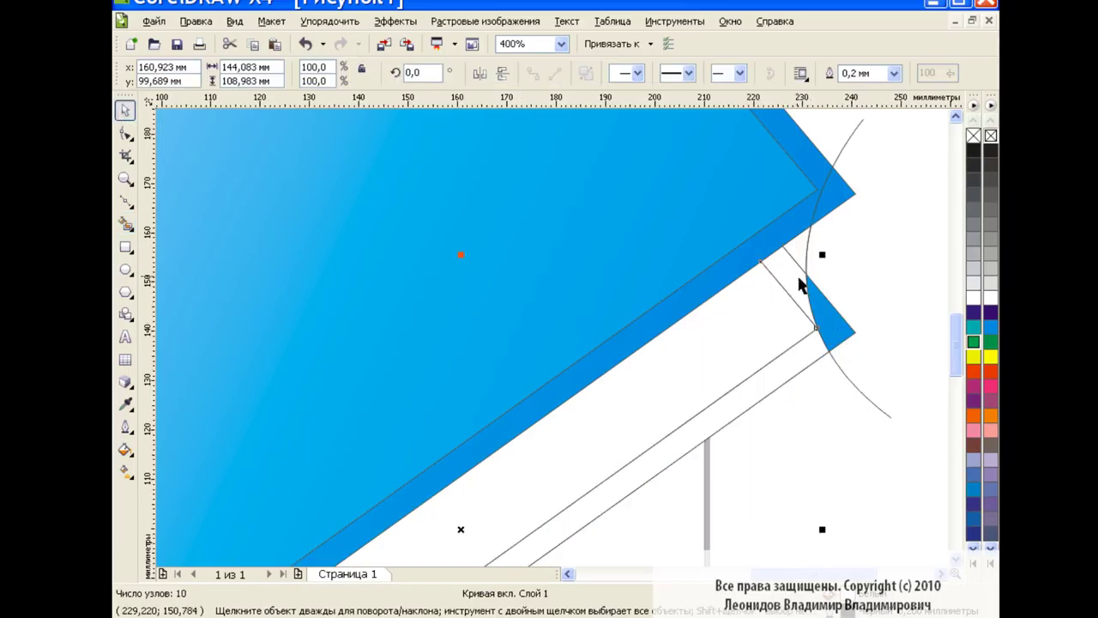
{"action": "left_click", "coordinate": [306, 44]}
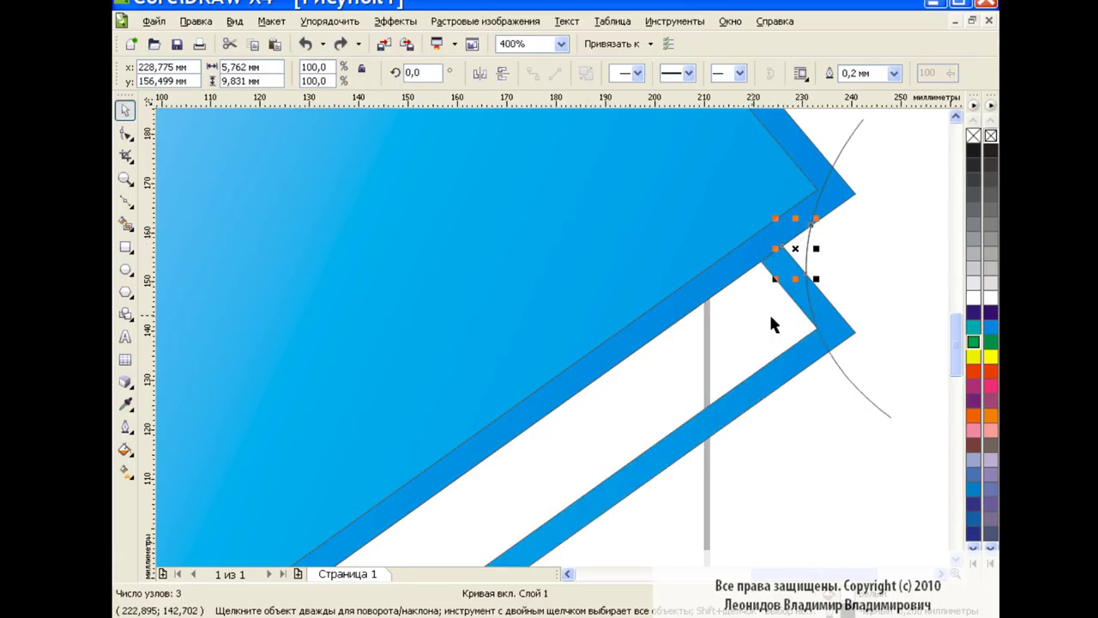
Delete the curve's middle node and create a piece from the area beside it.
{"action": "key", "text": "F10"}
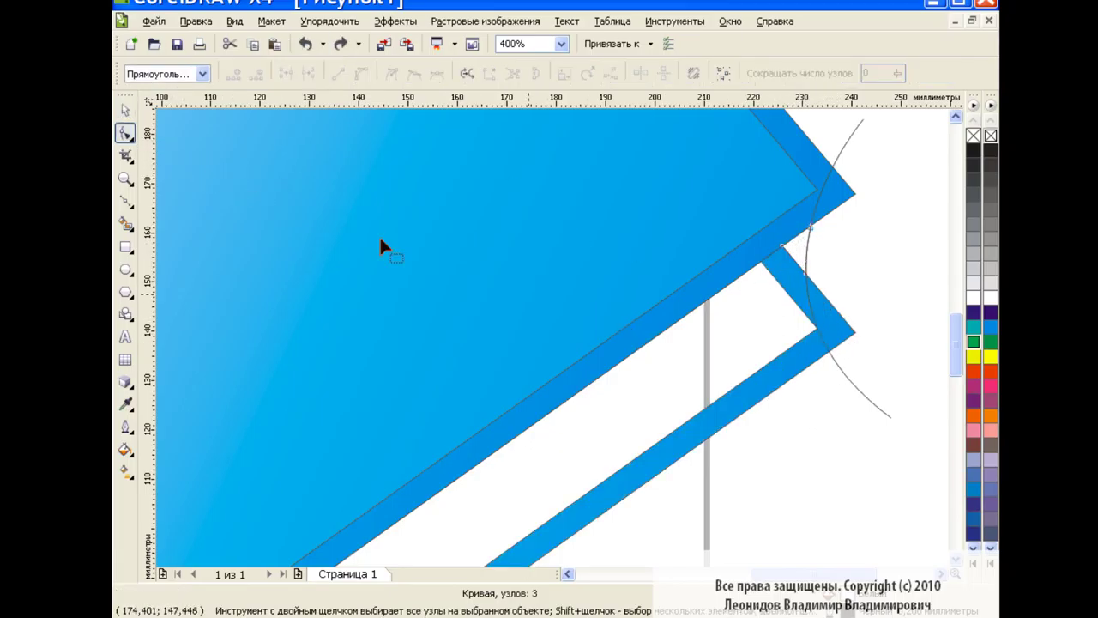
{"action": "key", "text": "Delete"}
{"action": "left_click", "coordinate": [832, 358]}
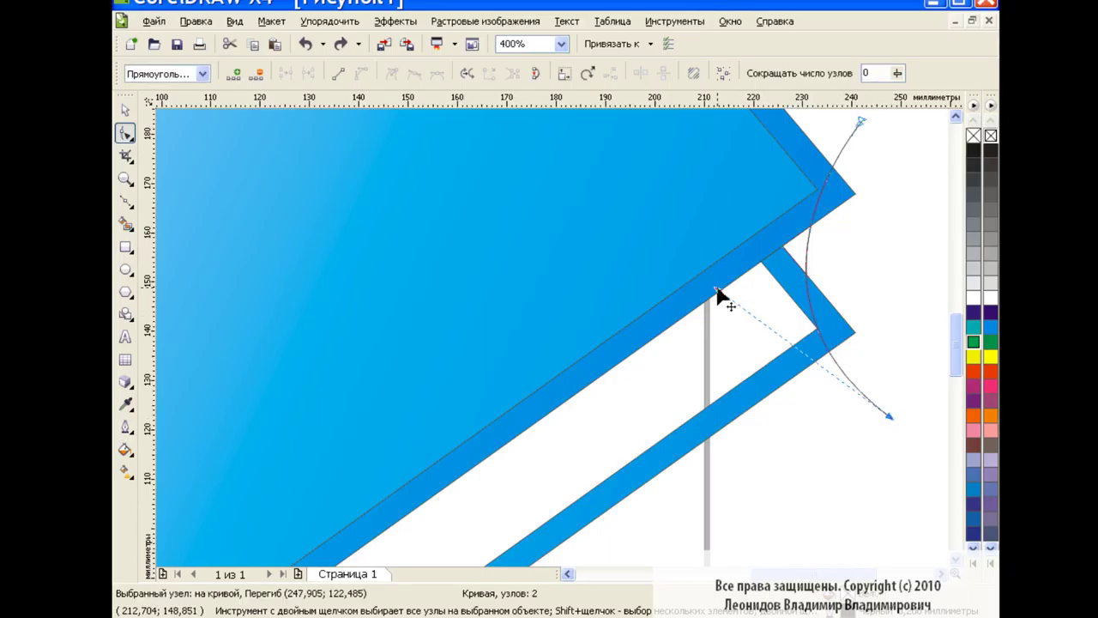
{"action": "left_click", "coordinate": [126, 223]}
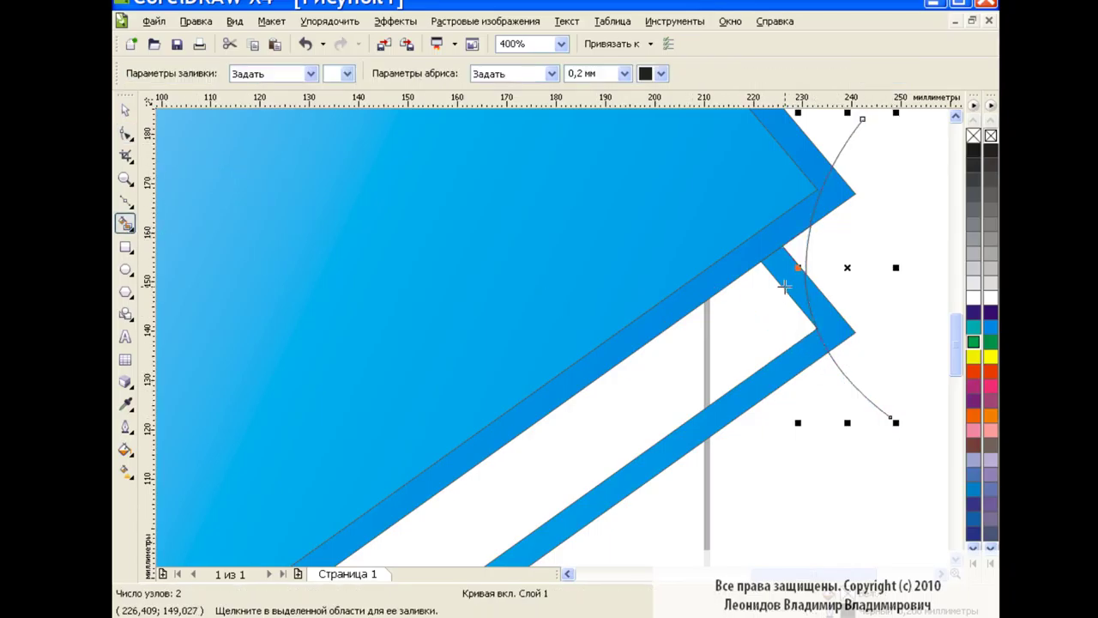
{"action": "left_click", "coordinate": [787, 285]}
Weld the new corner piece and the page-edge strip into one shape.
{"action": "left_click", "coordinate": [125, 110]}
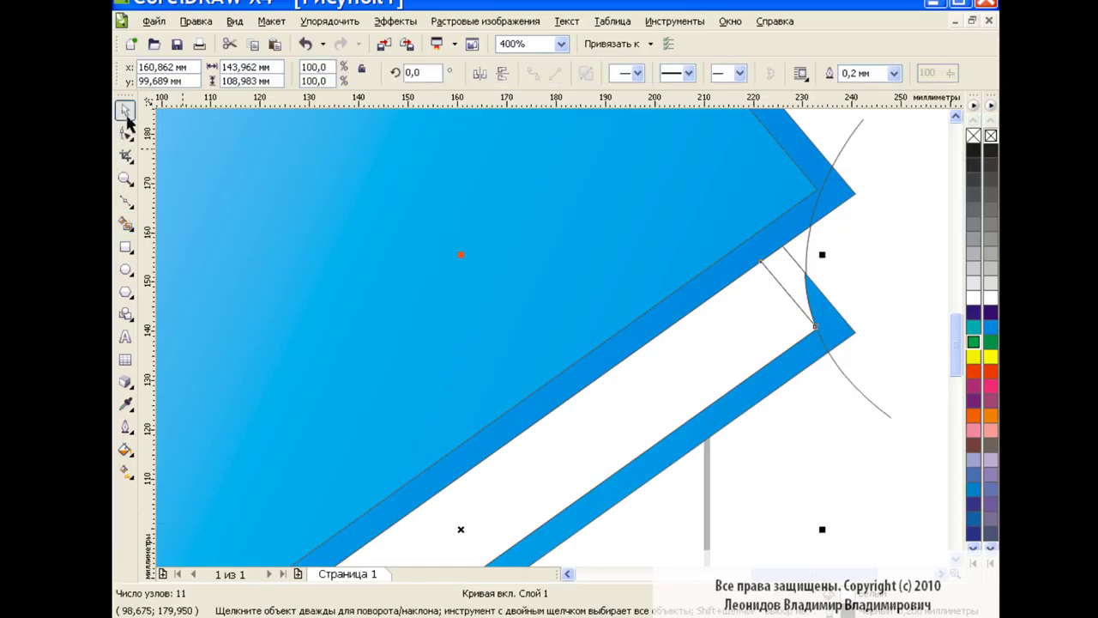
{"action": "left_click", "coordinate": [780, 279], "text": "shift"}
{"action": "left_click", "coordinate": [803, 256], "text": "shift"}
{"action": "left_click", "coordinate": [639, 73]}
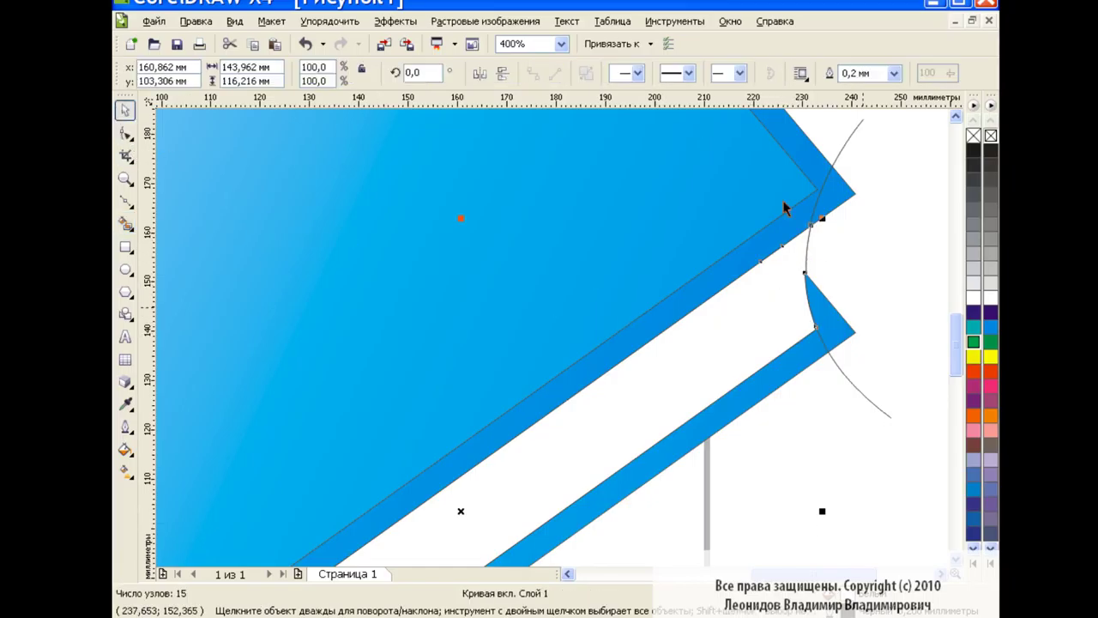
{"action": "left_click", "coordinate": [872, 402]}
At 100% zoom, test-move the lower page part and undo the move.
{"action": "left_click", "coordinate": [561, 44]}
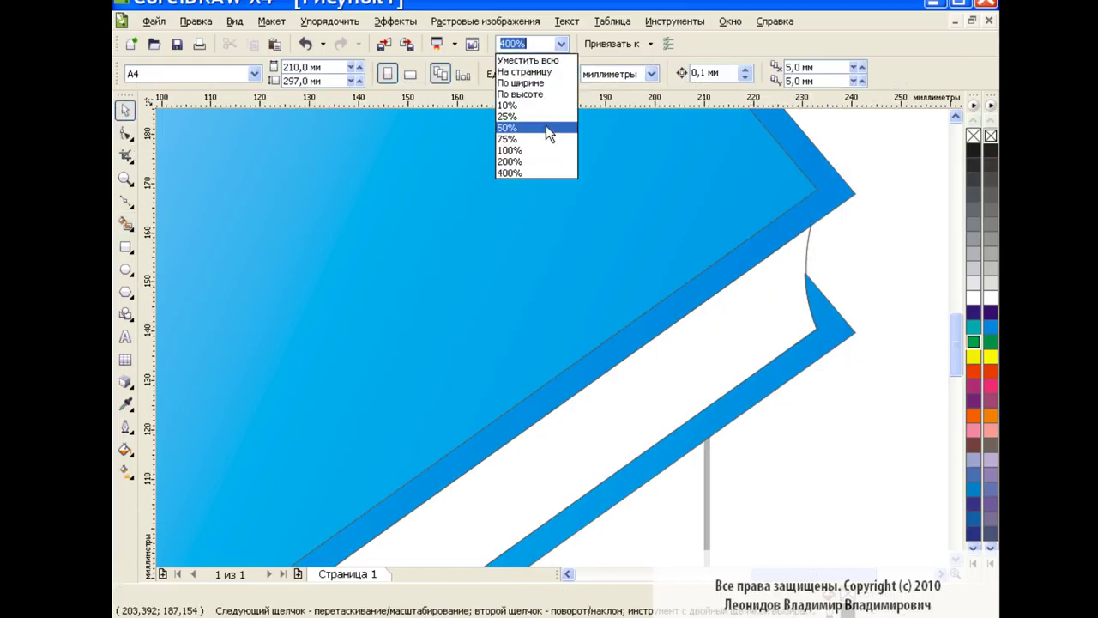
{"action": "left_click", "coordinate": [546, 126]}
{"action": "left_click", "coordinate": [586, 343]}
{"action": "left_click_drag", "start_coordinate": [530, 385], "coordinate": [595, 398]}
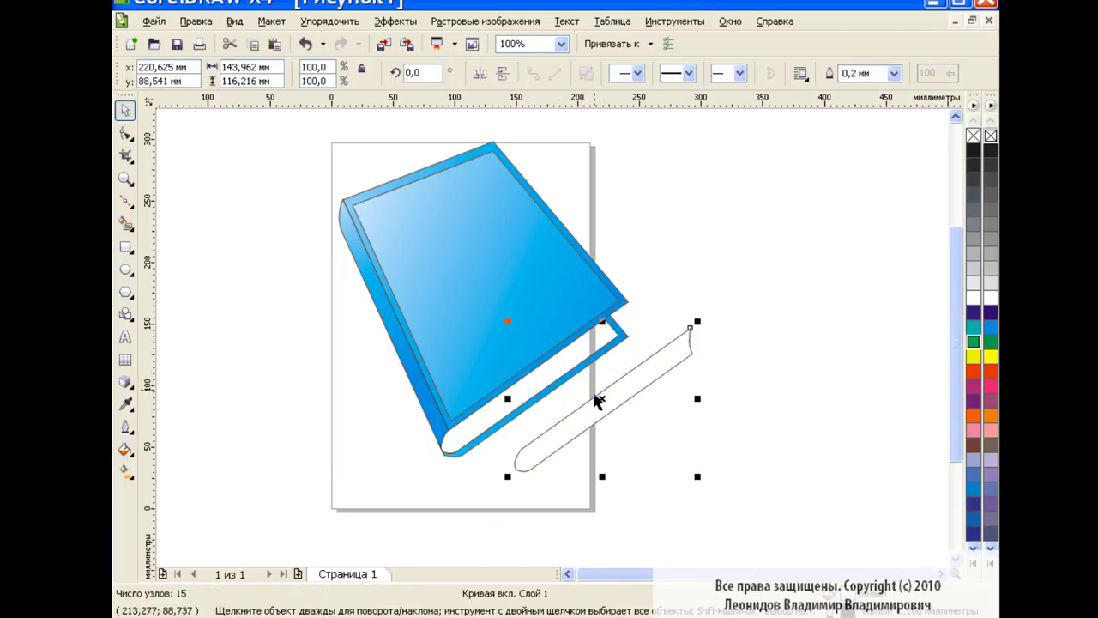
{"action": "left_click", "coordinate": [305, 43]}
{"action": "left_click", "coordinate": [657, 322]}
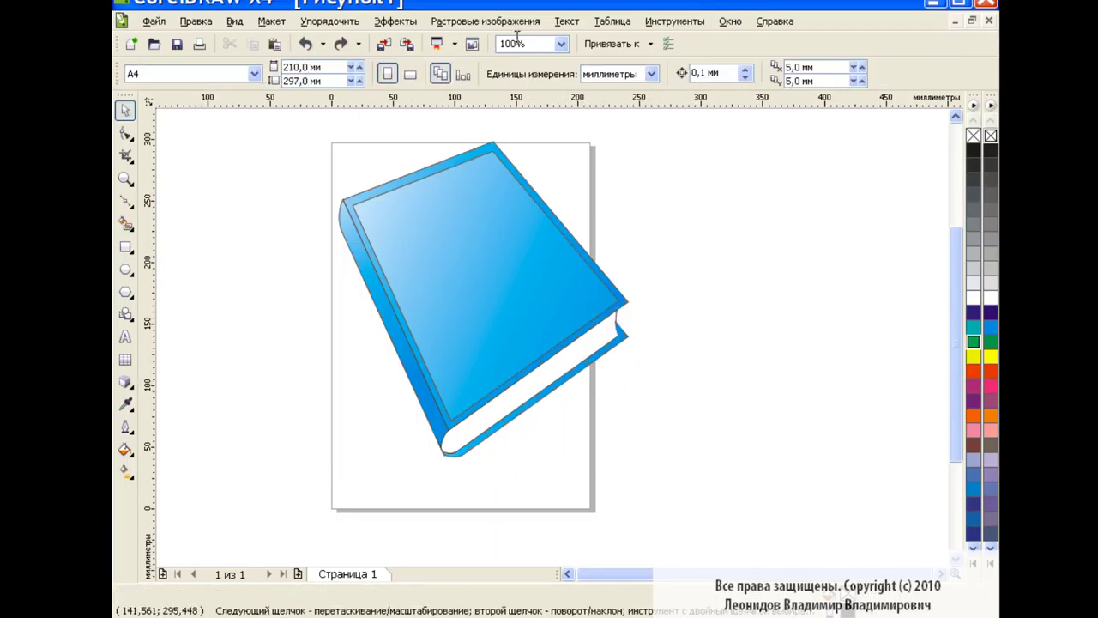
At 400% zoom, bring the book's lower corner into view and select the curled corner shape.
{"action": "left_click", "coordinate": [561, 44]}
{"action": "left_click", "coordinate": [541, 169]}
{"action": "left_click_drag", "start_coordinate": [956, 342], "coordinate": [956, 386]}
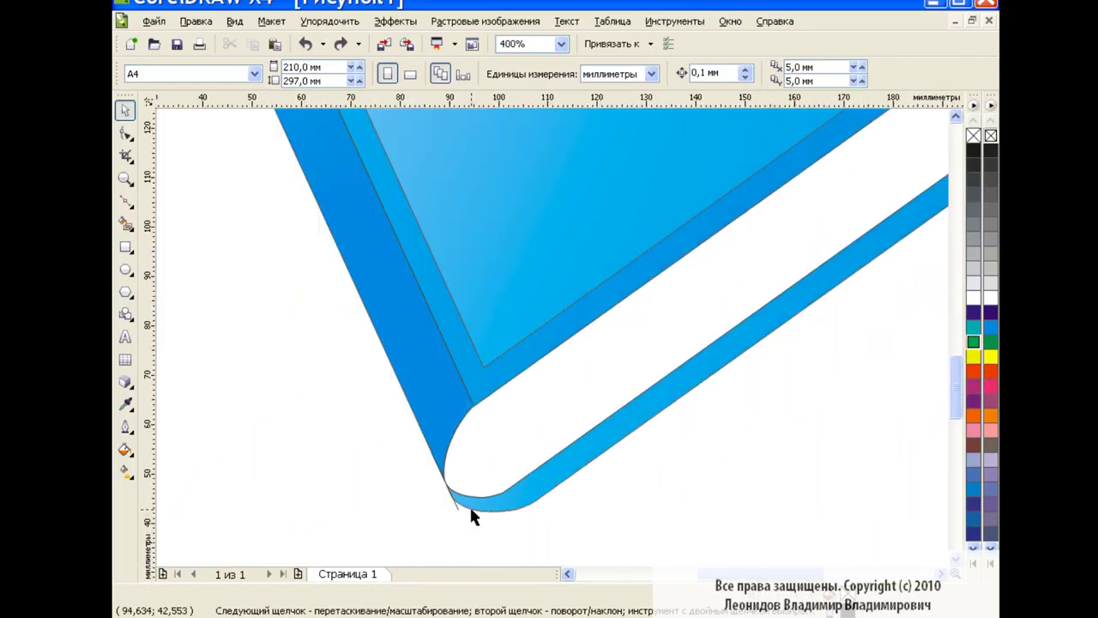
{"action": "left_click", "coordinate": [471, 510]}
{"action": "left_click", "coordinate": [730, 442]}
{"action": "scroll", "coordinate": [841, 420], "scroll_direction": "right", "scroll_amount": 5}
{"action": "left_click_drag", "start_coordinate": [951, 398], "coordinate": [951, 348]}
{"action": "left_click", "coordinate": [710, 356]}
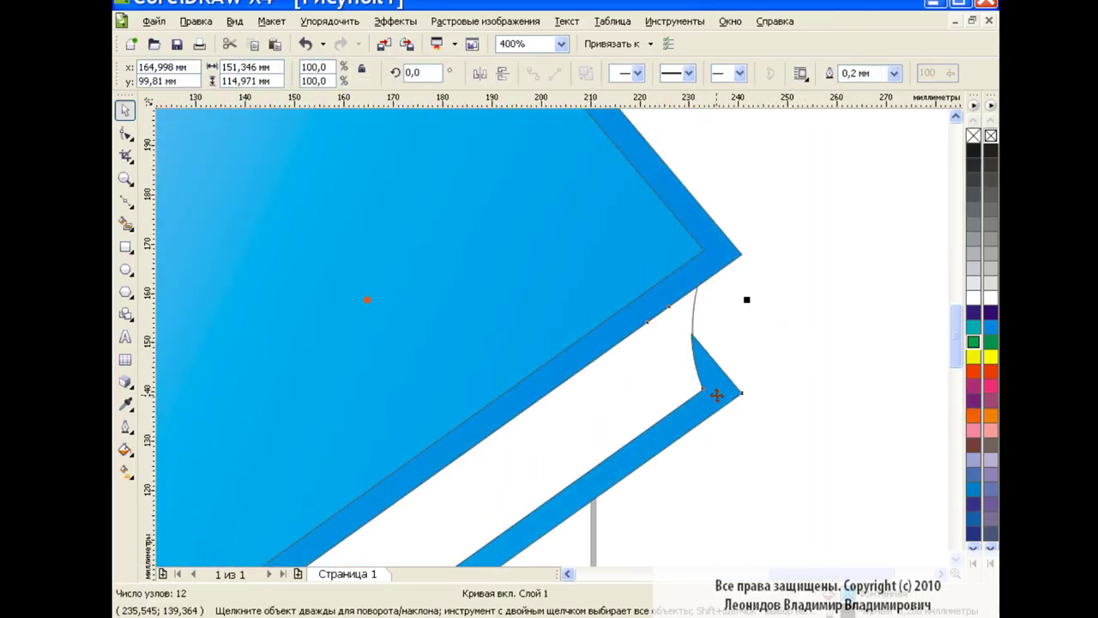
Delete two stray nodes from the curled corner shape.
{"action": "key", "text": "F10"}
{"action": "left_click", "coordinate": [689, 326]}
{"action": "key", "text": "Delete"}
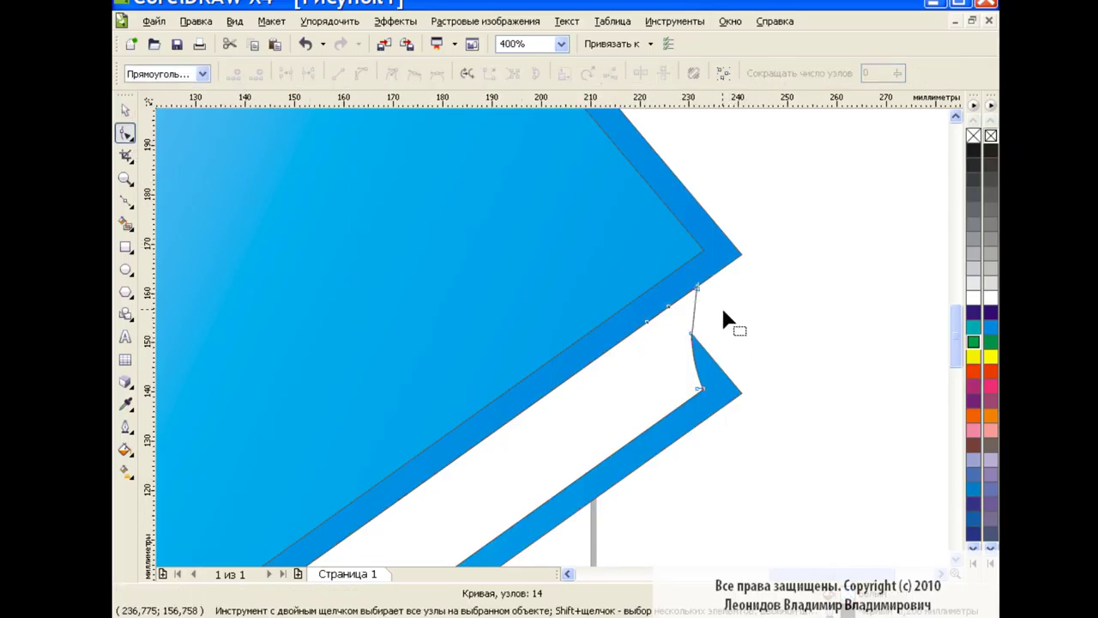
{"action": "left_click", "coordinate": [692, 333]}
{"action": "key", "text": "Delete"}
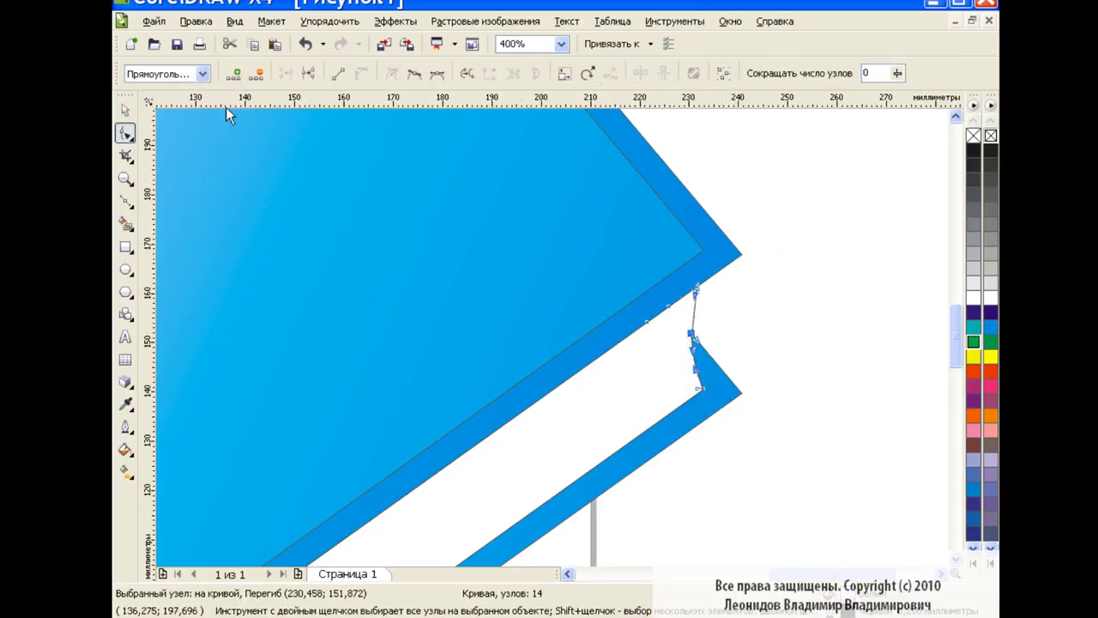
{"action": "key", "text": "space"}
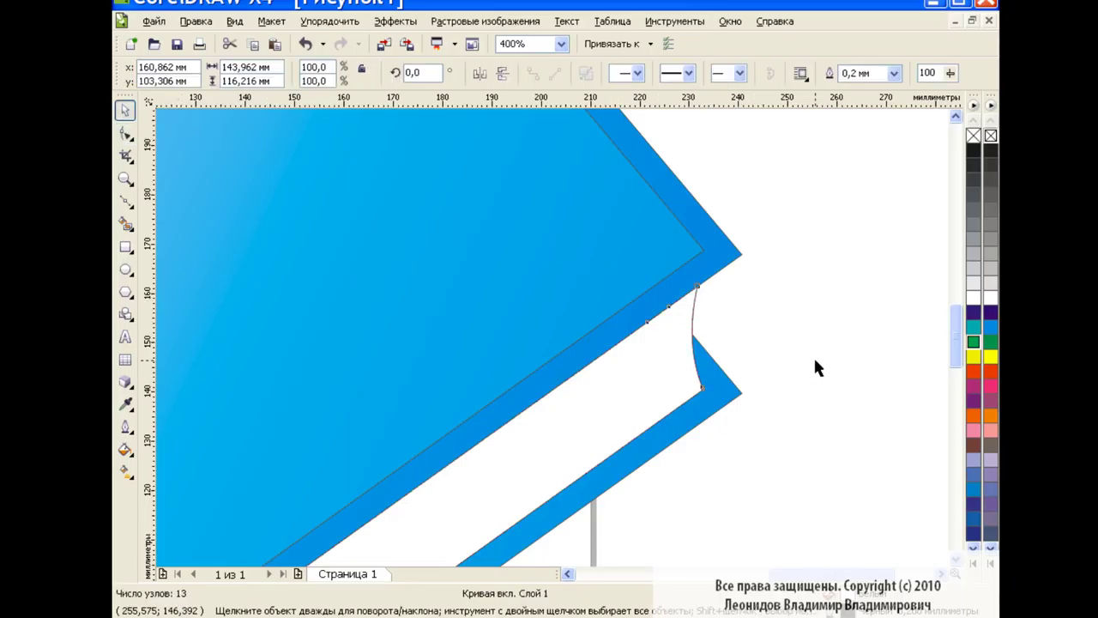
{"action": "left_click", "coordinate": [813, 355]}
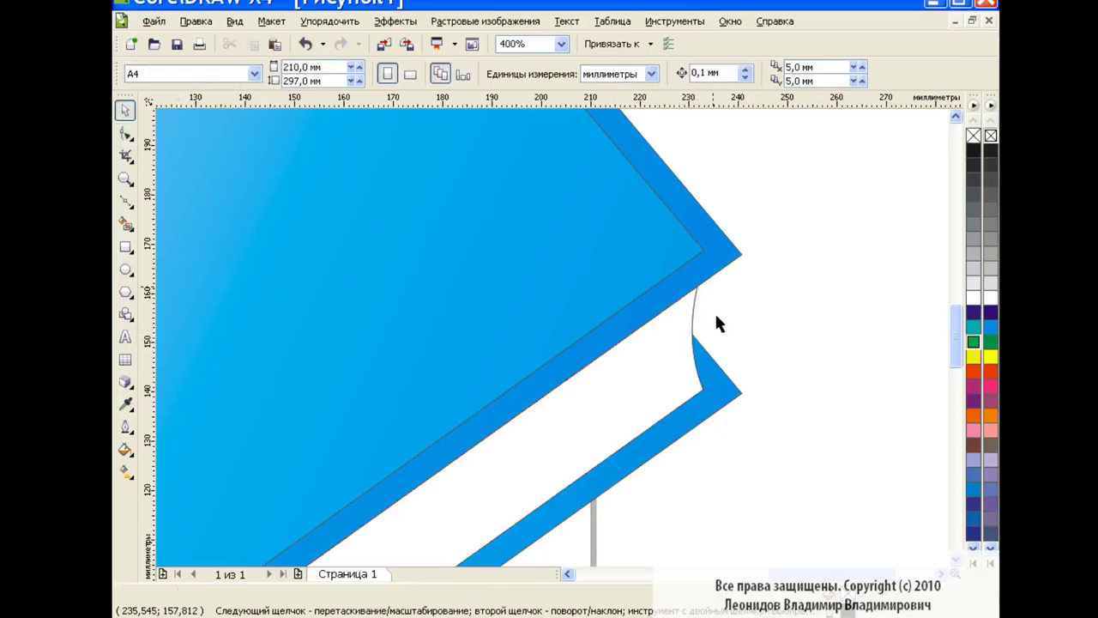
Zoom to 200% and select the white page block shape.
{"action": "left_click", "coordinate": [562, 44]}
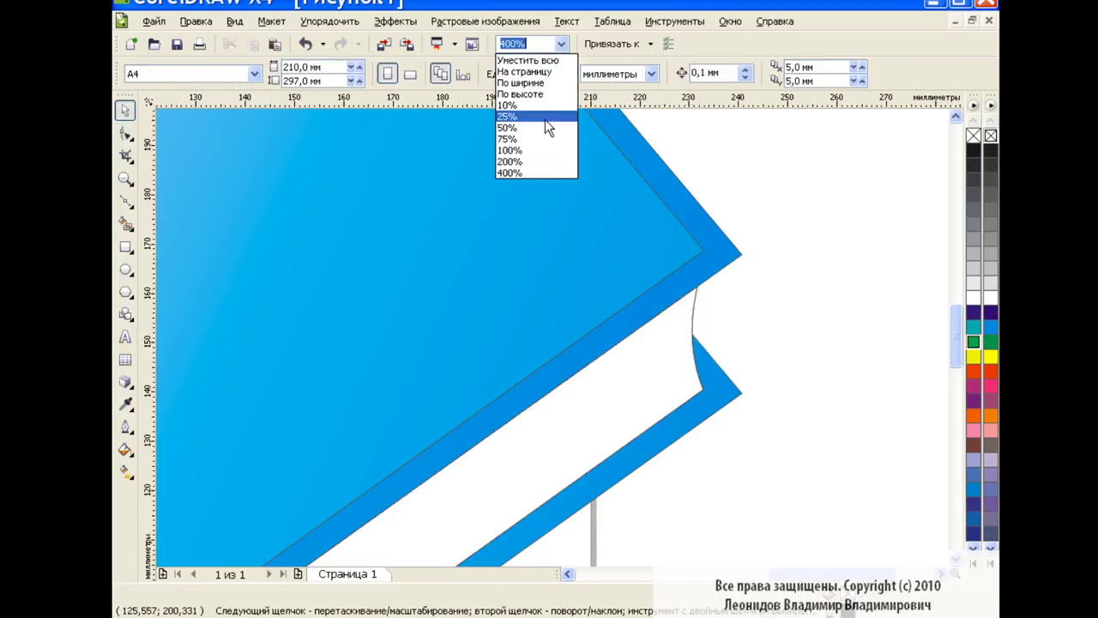
{"action": "left_click", "coordinate": [510, 161]}
{"action": "left_click_drag", "start_coordinate": [729, 574], "coordinate": [678, 573]}
{"action": "left_click_drag", "start_coordinate": [956, 369], "coordinate": [948, 353]}
{"action": "left_click", "coordinate": [652, 369]}
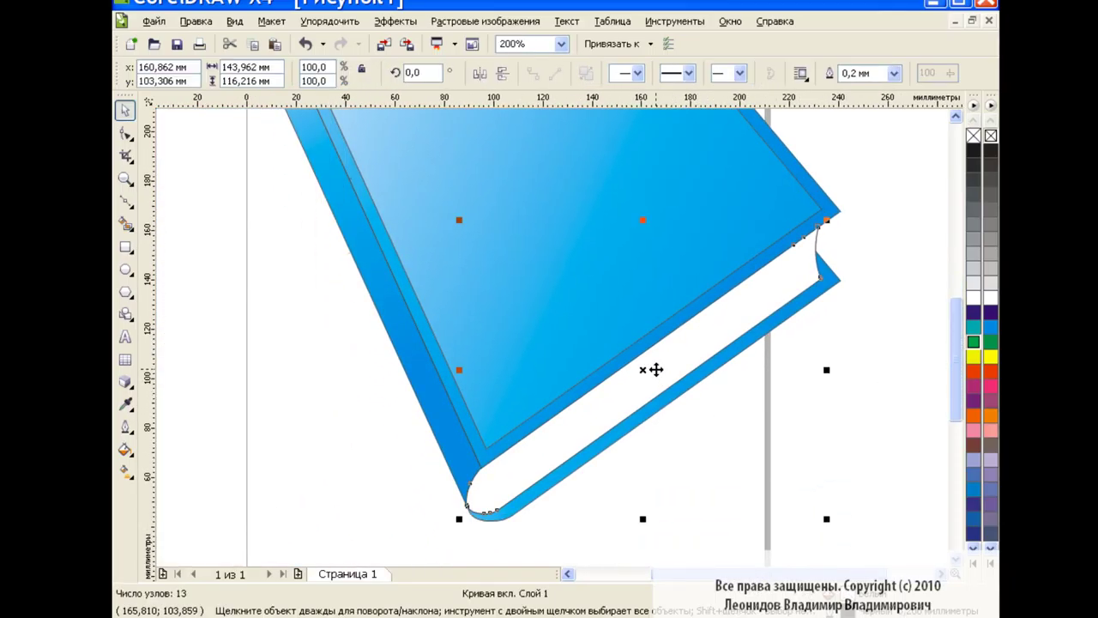
Start a custom fountain fill with grey start and end colours.
{"action": "left_click", "coordinate": [125, 450]}
{"action": "left_click", "coordinate": [198, 477]}
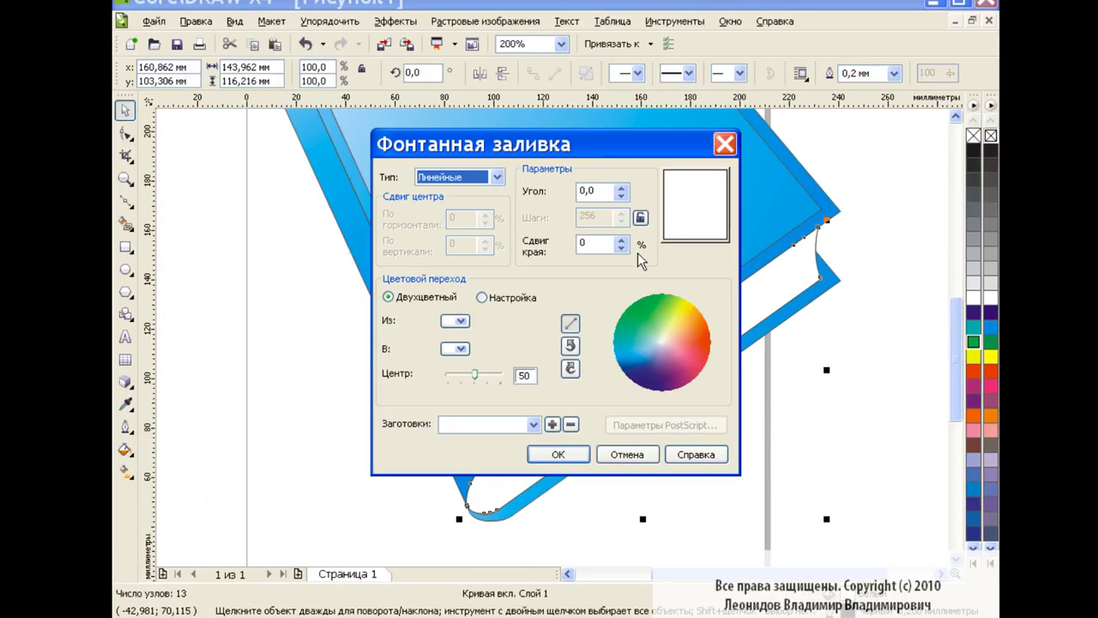
{"action": "left_click", "coordinate": [482, 297]}
{"action": "left_click", "coordinate": [391, 348]}
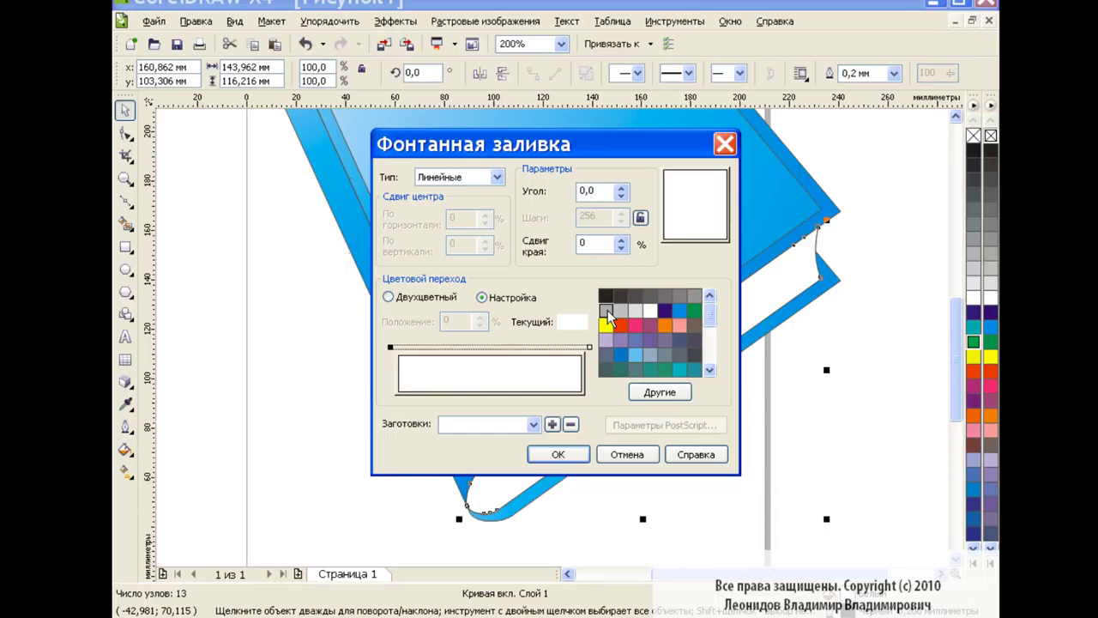
{"action": "left_click", "coordinate": [607, 309]}
{"action": "left_click", "coordinate": [589, 348]}
{"action": "left_click", "coordinate": [621, 310]}
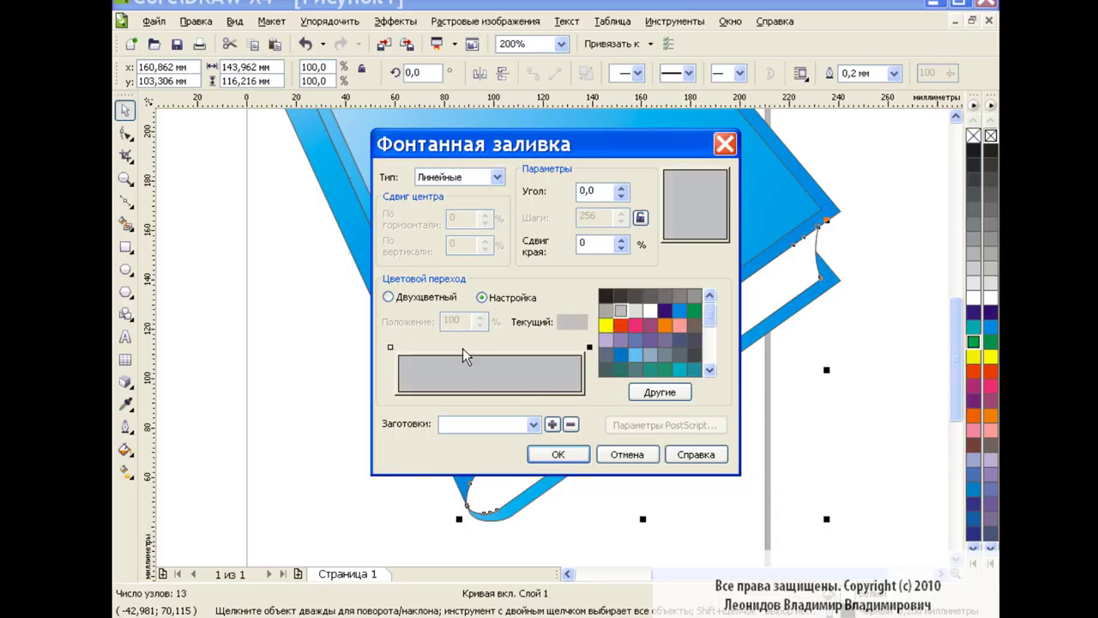
Add light and dark grey stops near 25%, 75% and the middle, then reposition them.
{"action": "double_click", "coordinate": [434, 348]}
{"action": "left_click", "coordinate": [636, 310]}
{"action": "double_click", "coordinate": [537, 348]}
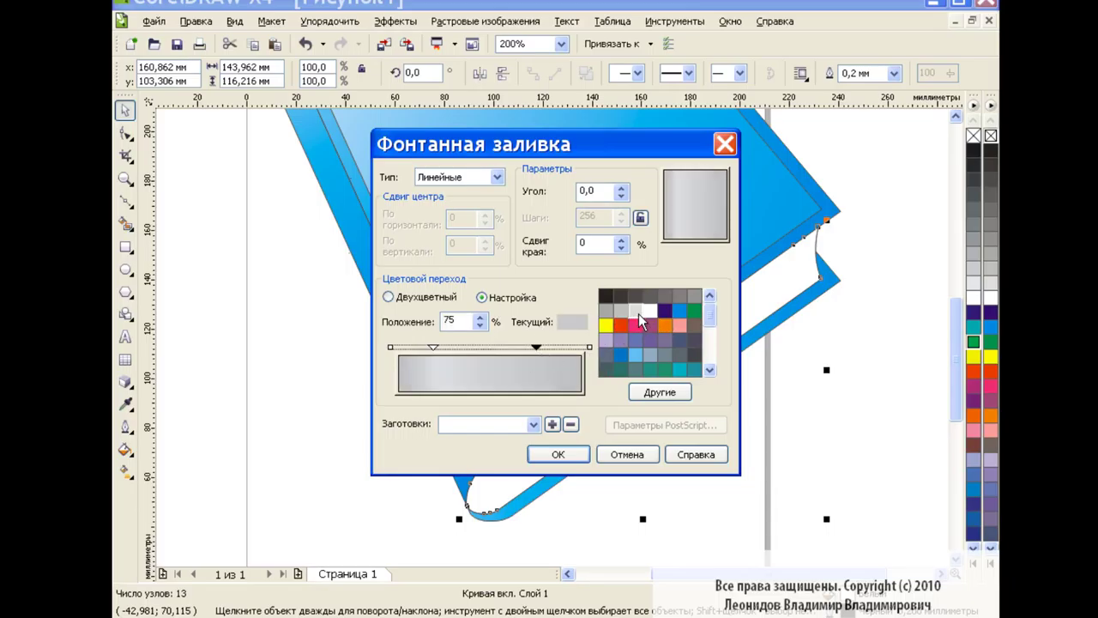
{"action": "double_click", "coordinate": [487, 348]}
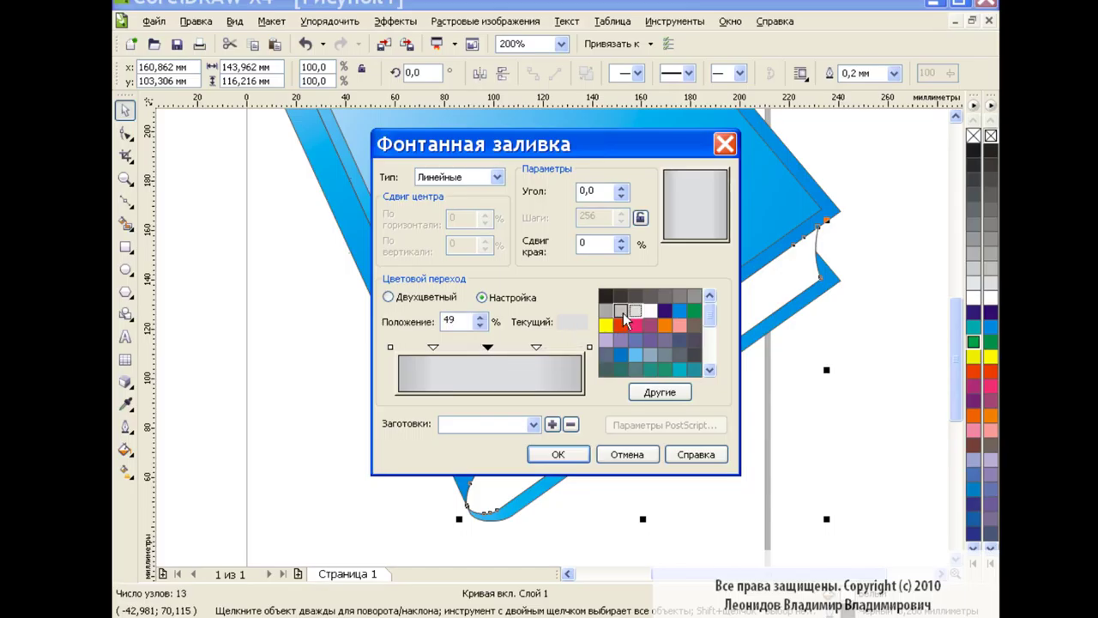
{"action": "left_click", "coordinate": [621, 311]}
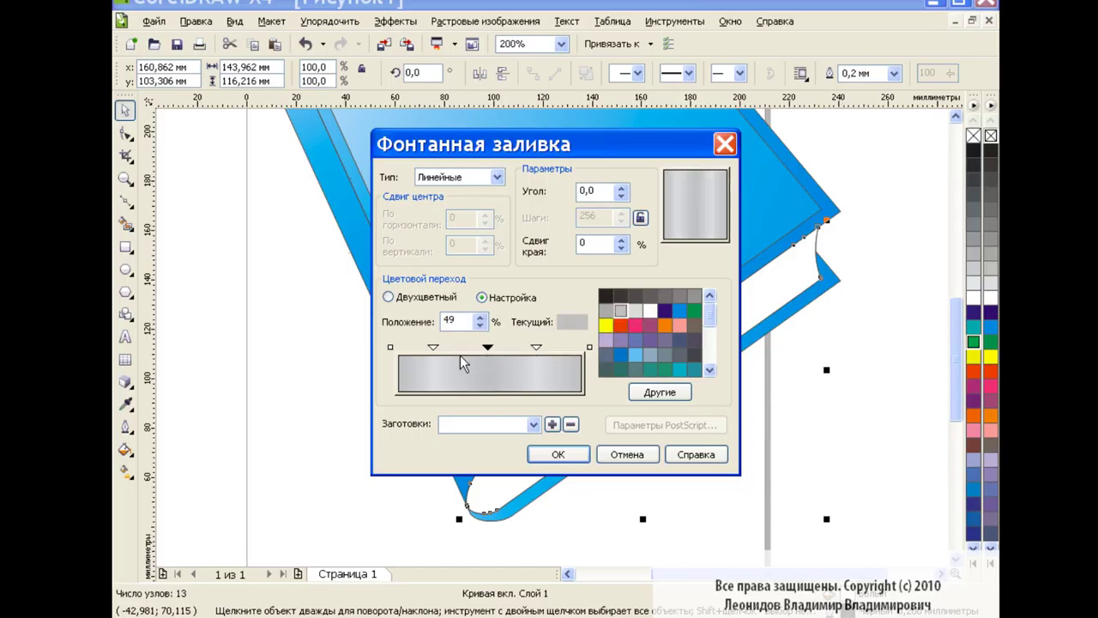
{"action": "left_click_drag", "start_coordinate": [488, 347], "coordinate": [452, 348]}
{"action": "left_click_drag", "start_coordinate": [536, 348], "coordinate": [475, 347]}
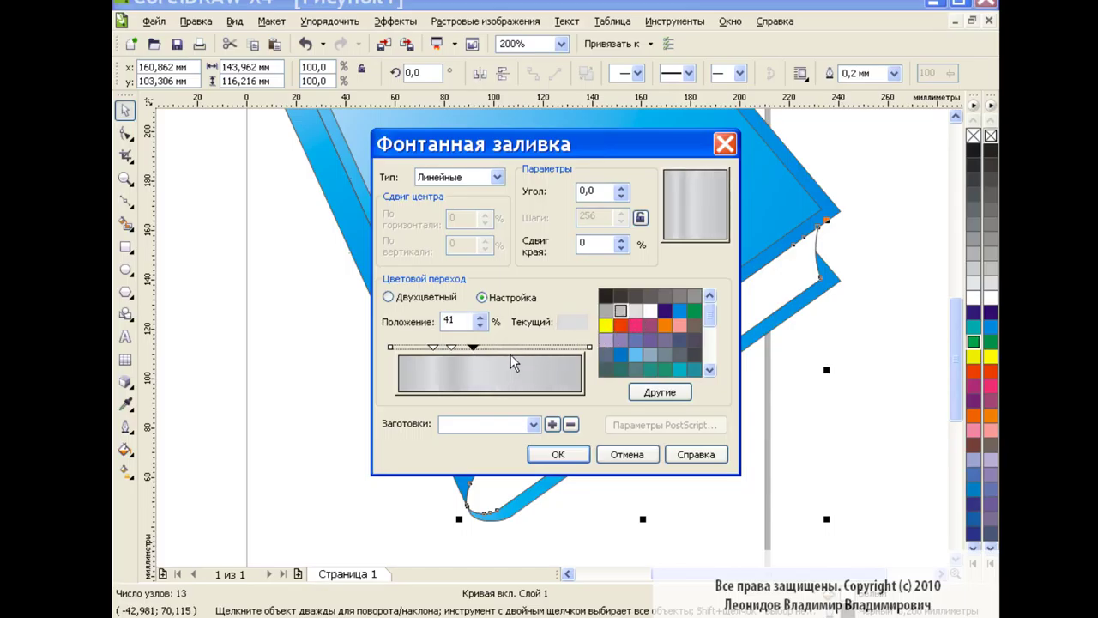
{"action": "left_click", "coordinate": [622, 312]}
Add another light grey stop near the right, adjust positions, and apply the gradient.
{"action": "double_click", "coordinate": [546, 348]}
{"action": "left_click", "coordinate": [635, 310]}
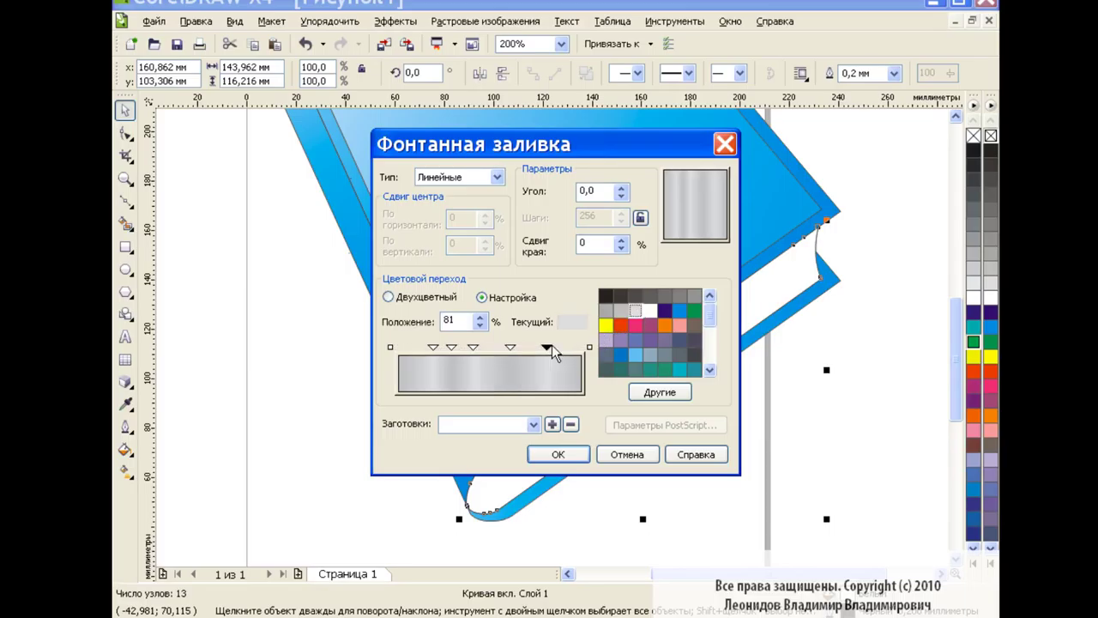
{"action": "left_click_drag", "start_coordinate": [510, 348], "coordinate": [527, 348]}
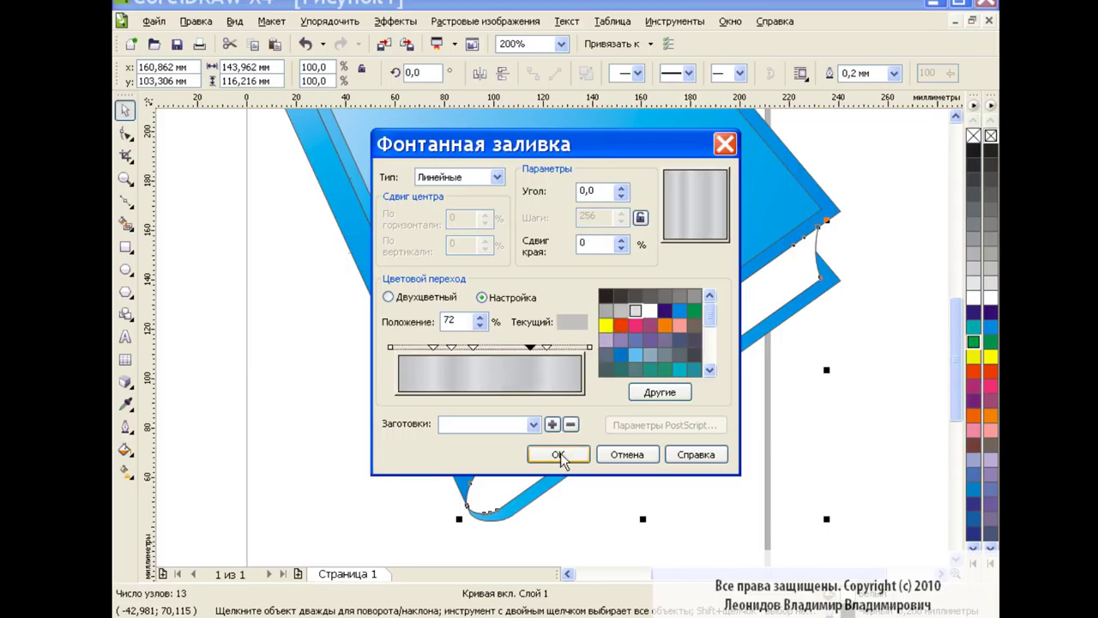
{"action": "left_click", "coordinate": [559, 454]}
{"action": "left_click", "coordinate": [126, 471]}
Angle the grey gradient to about −54° with a 43% edge pad across the page block.
{"action": "left_click", "coordinate": [172, 485]}
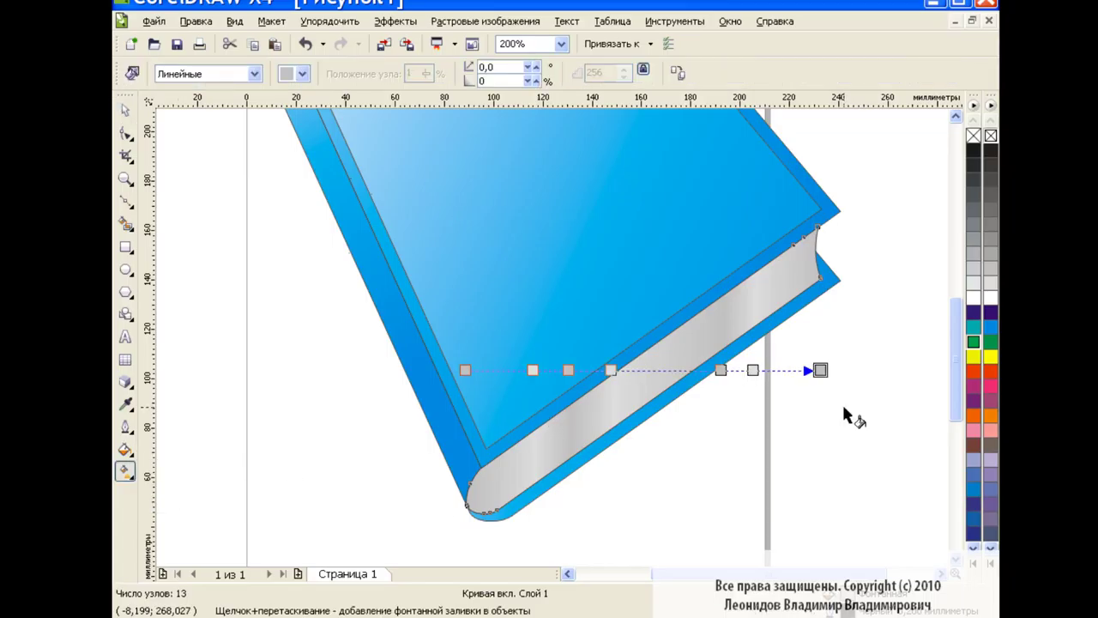
{"action": "left_click_drag", "start_coordinate": [820, 370], "coordinate": [677, 395]}
{"action": "left_click_drag", "start_coordinate": [465, 370], "coordinate": [644, 346]}
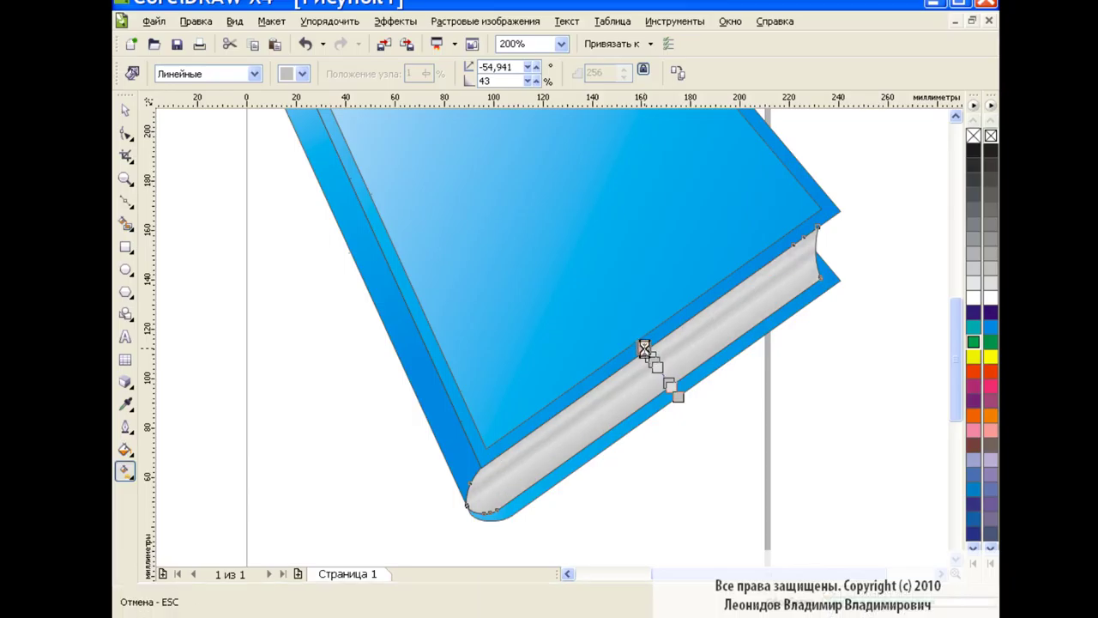
{"action": "left_click", "coordinate": [561, 44]}
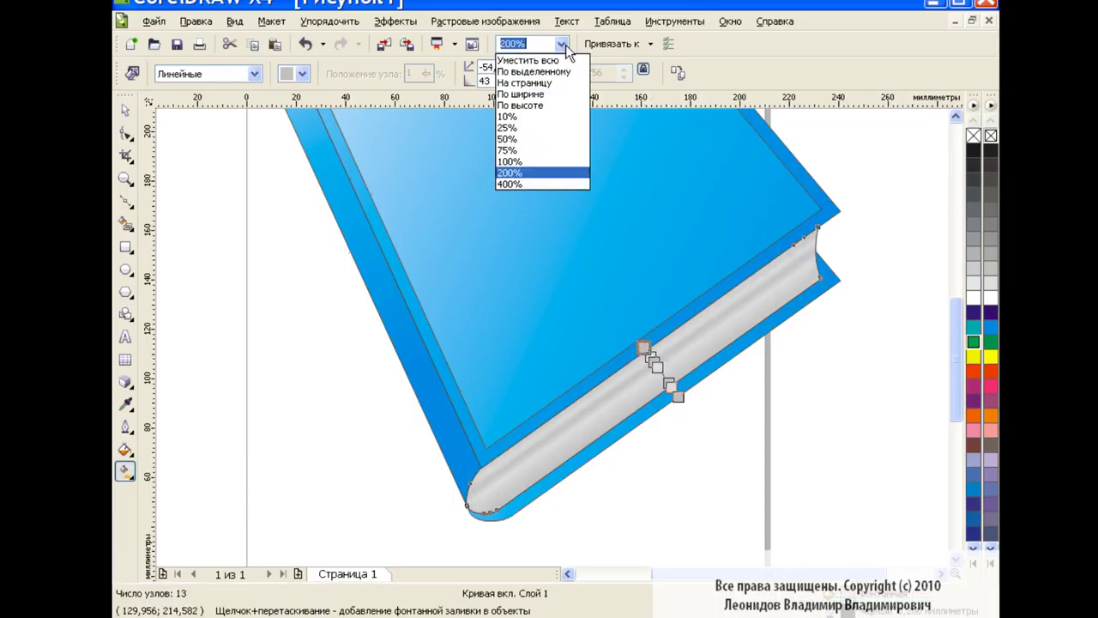
{"action": "left_click", "coordinate": [523, 167]}
{"action": "left_click_drag", "start_coordinate": [737, 358], "coordinate": [735, 362]}
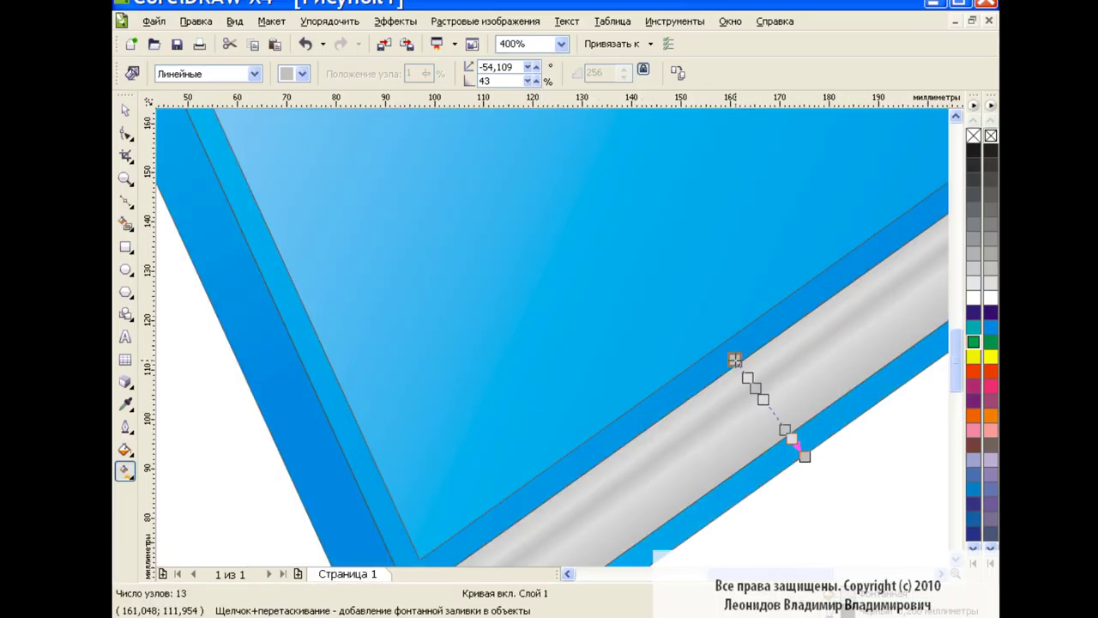
{"action": "left_click", "coordinate": [561, 43]}
{"action": "left_click", "coordinate": [537, 160]}
{"action": "key", "text": "space"}
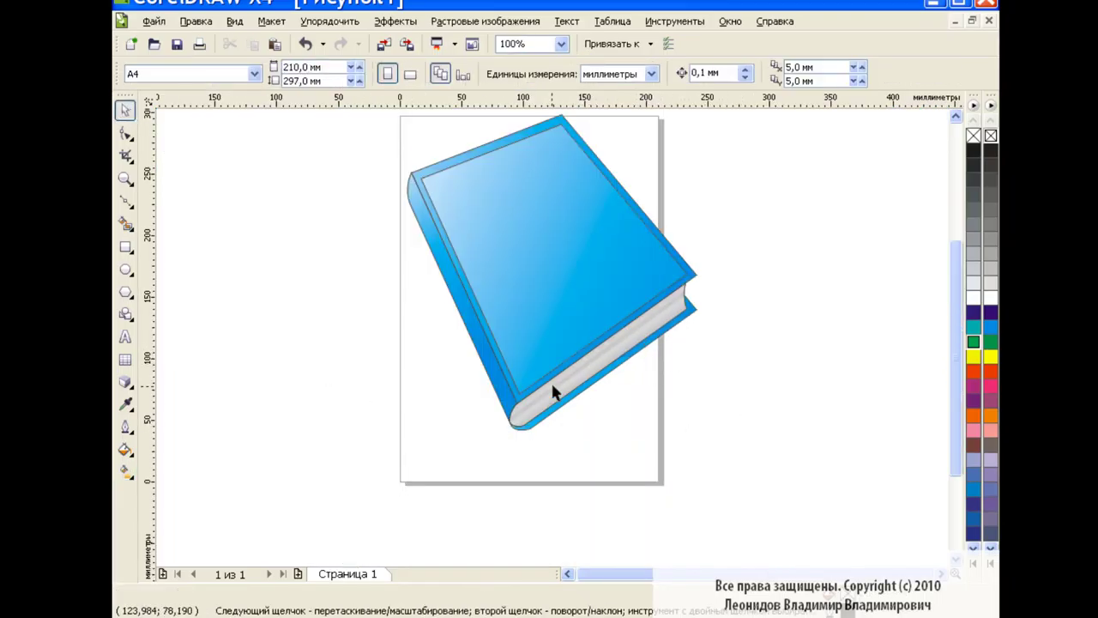
Remove the book's outlines, group its five parts and scale it to 76.2%.
{"action": "left_click_drag", "start_coordinate": [954, 382], "coordinate": [951, 368]}
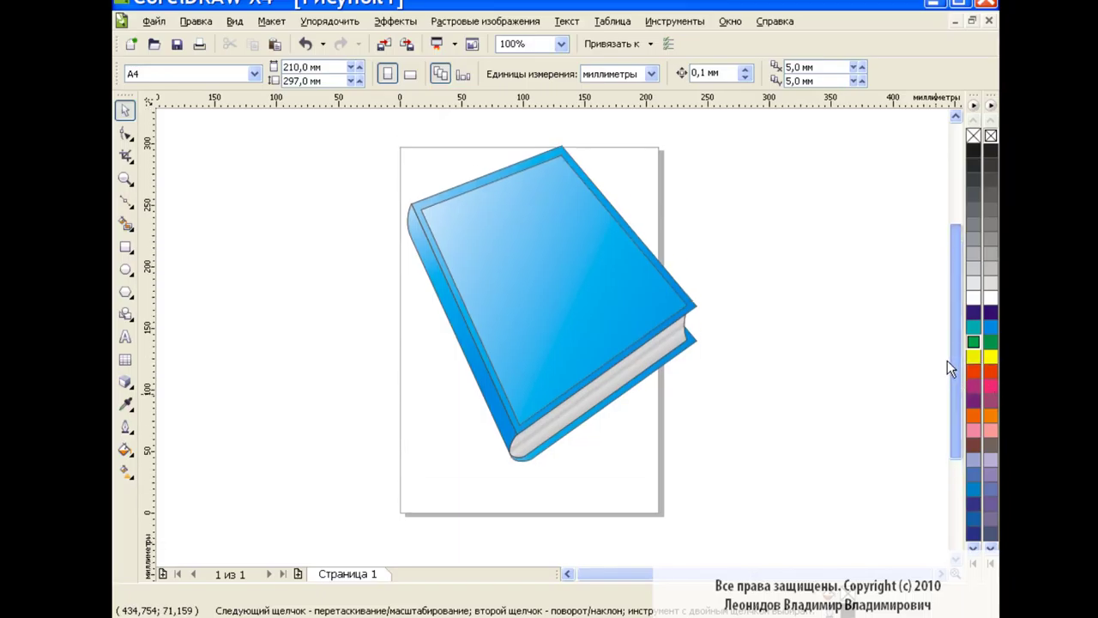
{"action": "left_click_drag", "start_coordinate": [364, 130], "coordinate": [811, 497]}
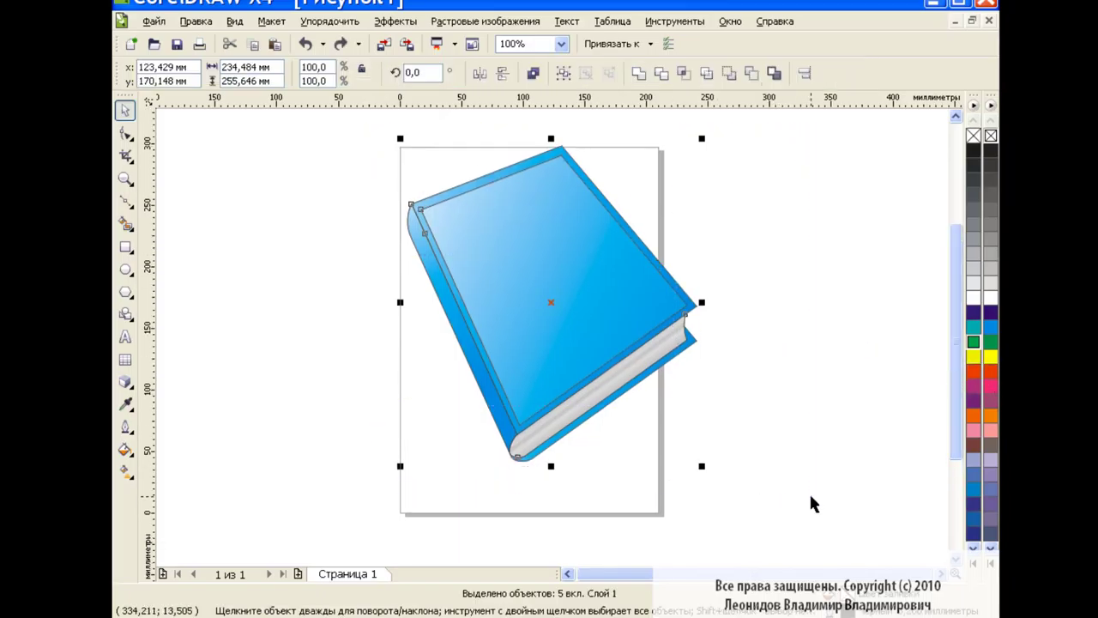
{"action": "right_click", "coordinate": [992, 136]}
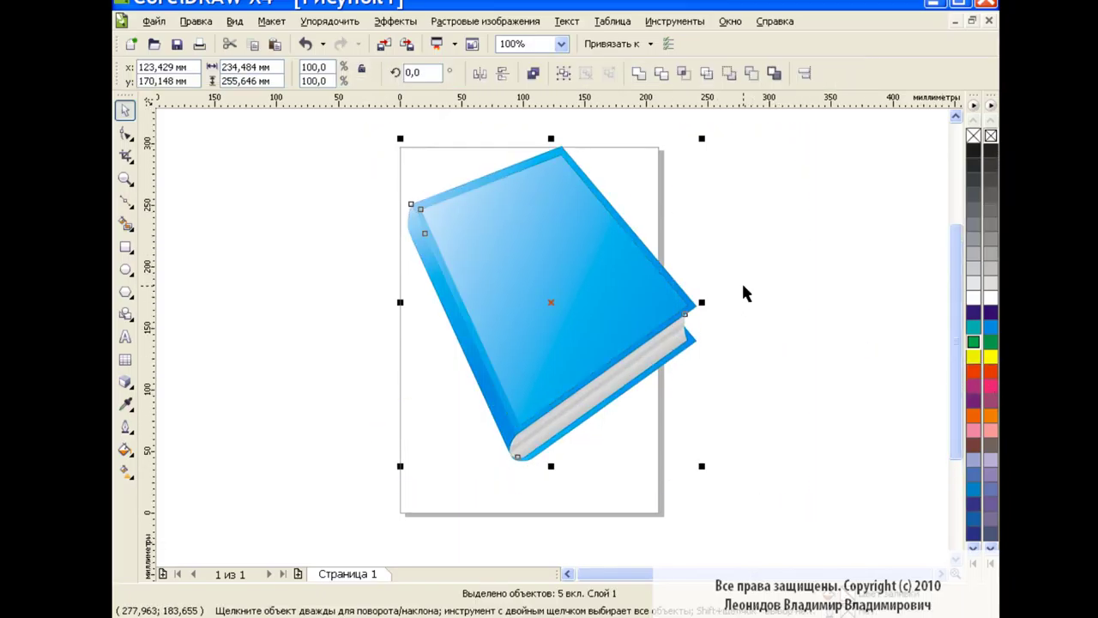
{"action": "left_click", "coordinate": [561, 73]}
{"action": "left_click_drag", "start_coordinate": [703, 140], "coordinate": [630, 217]}
Move the book left of the page and draw a 52×214 mm rectangle on the page.
{"action": "scroll", "coordinate": [596, 342], "scroll_direction": "left", "scroll_amount": 2}
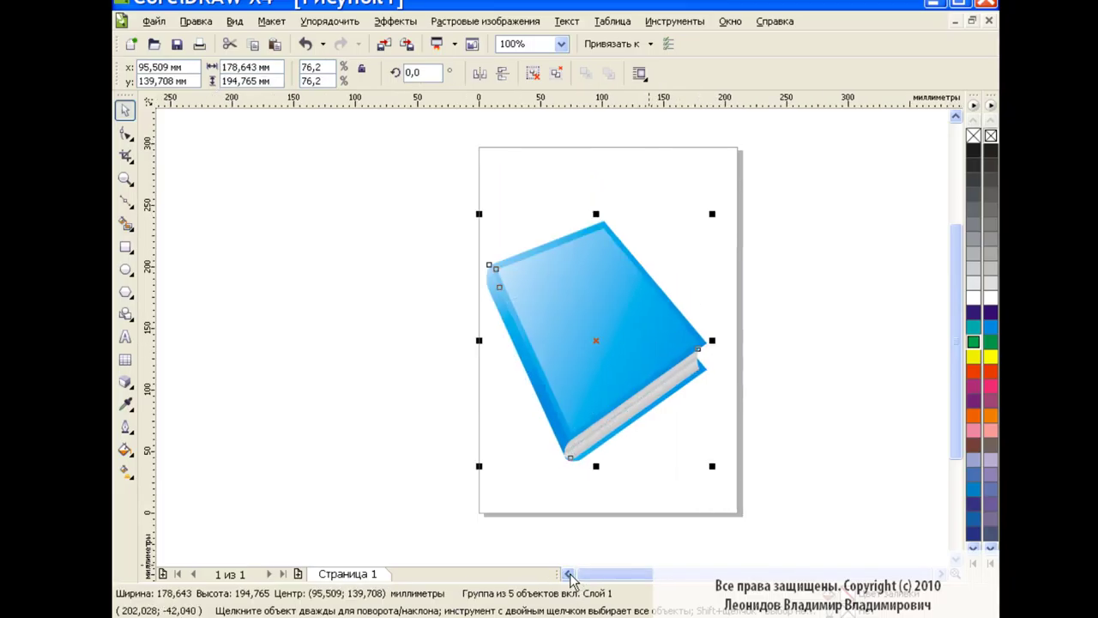
{"action": "left_click_drag", "start_coordinate": [597, 342], "coordinate": [345, 246]}
{"action": "left_click", "coordinate": [549, 324]}
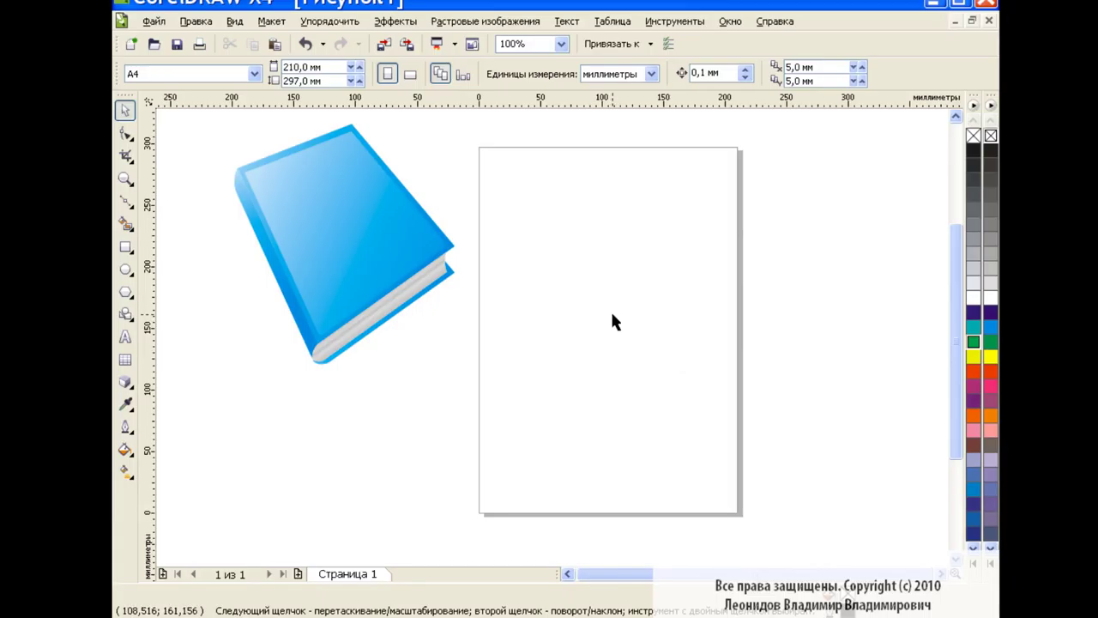
{"action": "key", "text": "F6"}
{"action": "left_click_drag", "start_coordinate": [573, 198], "coordinate": [636, 466]}
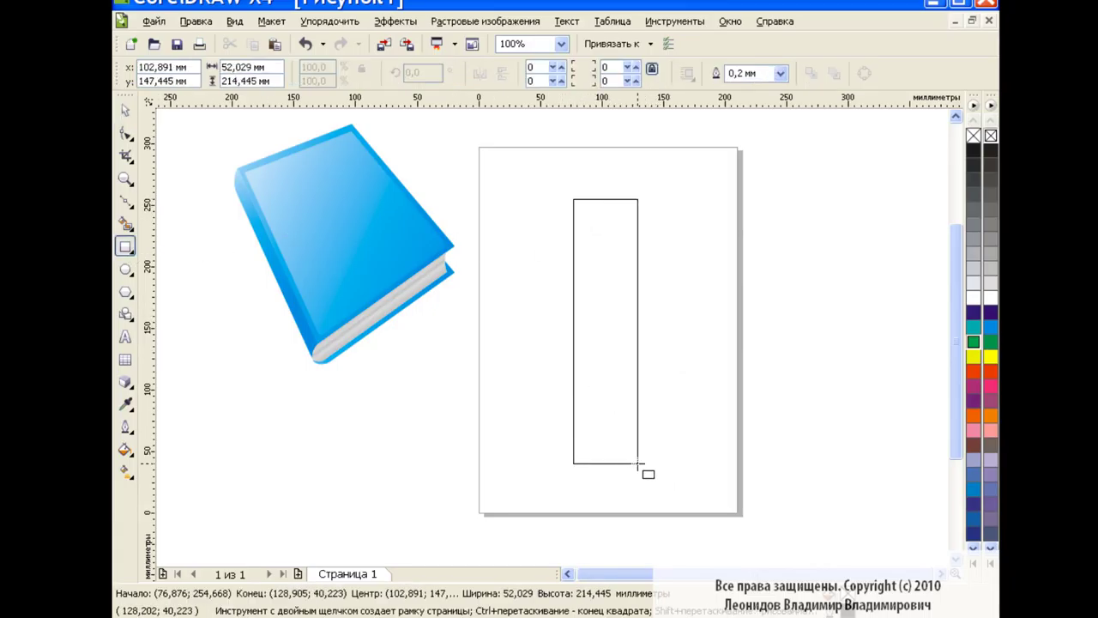
Bulge the rectangle's sides outward and narrow its bottom so it tapers.
{"action": "left_click", "coordinate": [125, 133]}
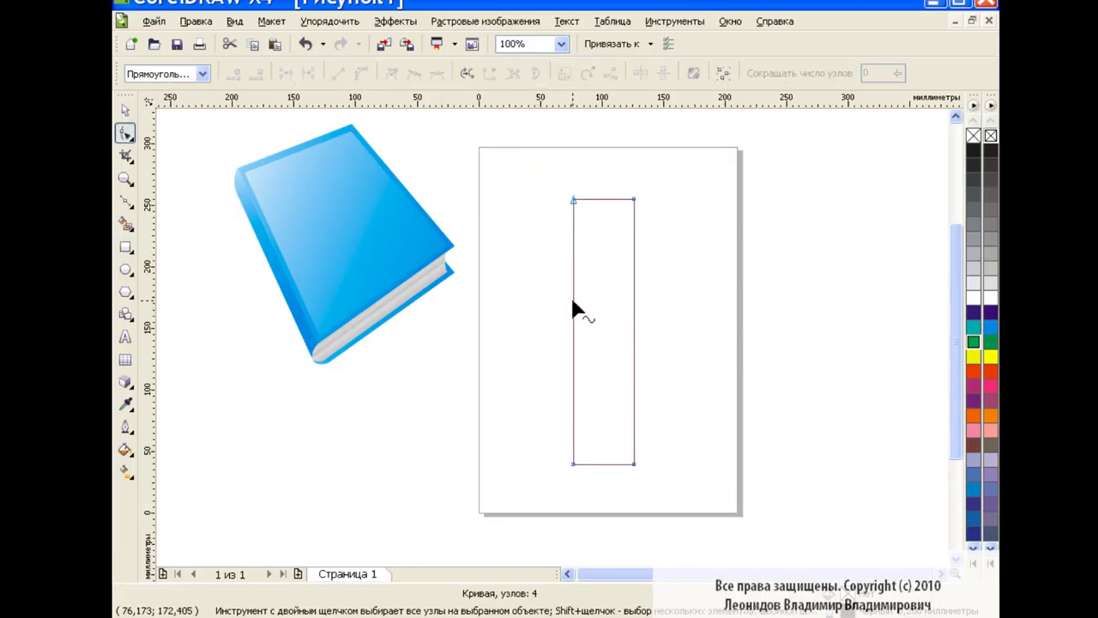
{"action": "left_click_drag", "start_coordinate": [573, 304], "coordinate": [561, 283]}
{"action": "left_click_drag", "start_coordinate": [634, 268], "coordinate": [645, 259]}
{"action": "left_click_drag", "start_coordinate": [549, 438], "coordinate": [674, 485]}
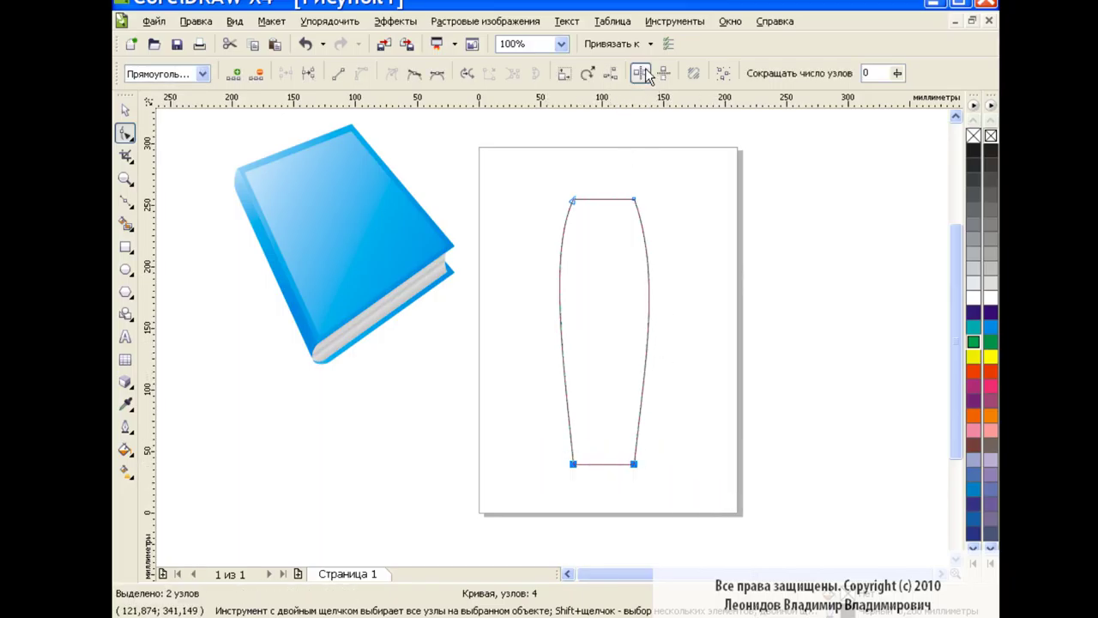
{"action": "left_click", "coordinate": [641, 73]}
{"action": "left_click_drag", "start_coordinate": [633, 465], "coordinate": [623, 464]}
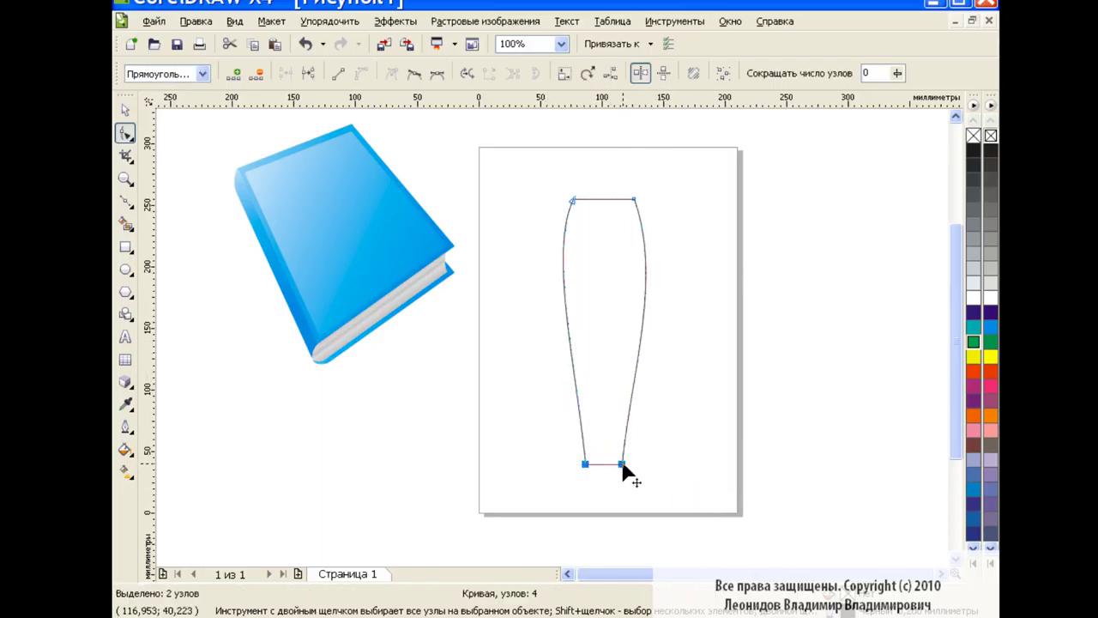
Raise the top about 19 mm and curve it into a rounded peak.
{"action": "left_click", "coordinate": [590, 201]}
{"action": "left_click_drag", "start_coordinate": [635, 199], "coordinate": [635, 175]}
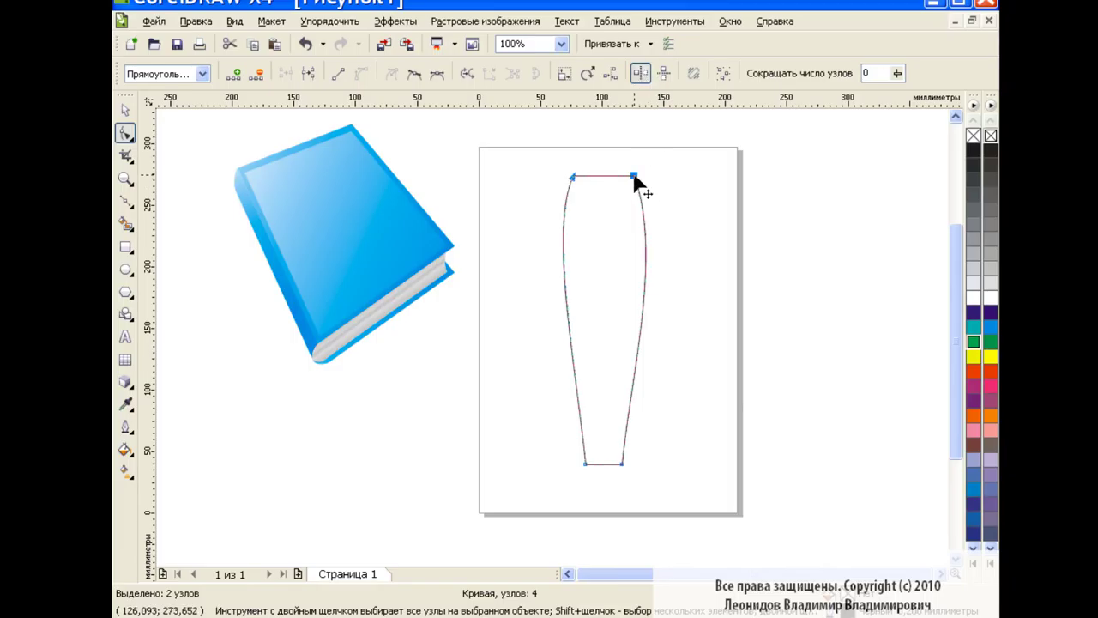
{"action": "left_click_drag", "start_coordinate": [632, 235], "coordinate": [576, 233]}
{"action": "left_click", "coordinate": [675, 194]}
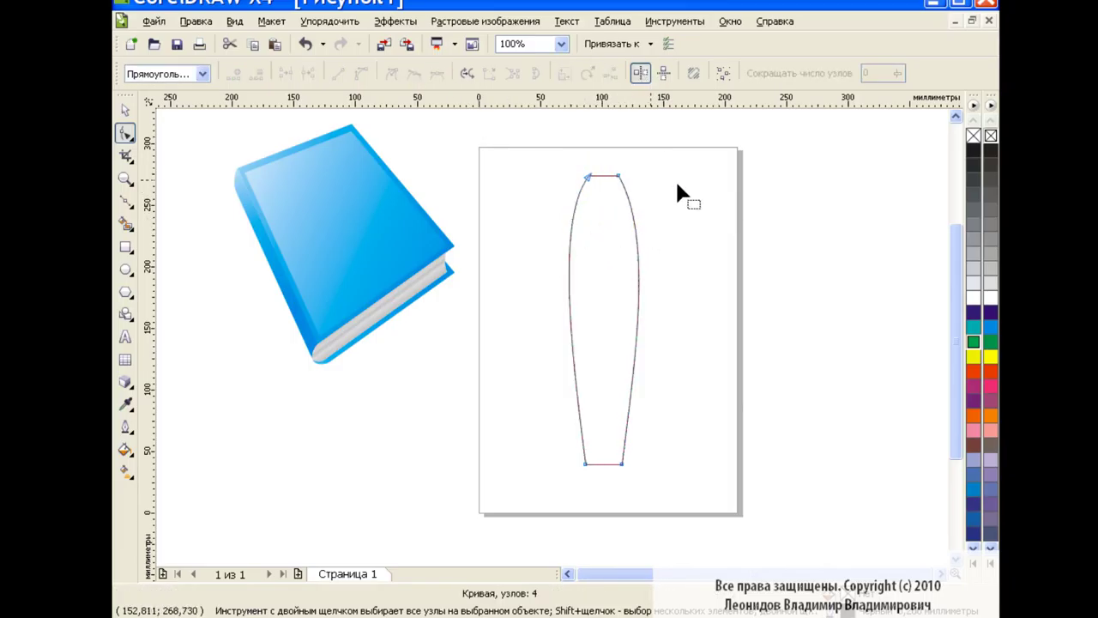
{"action": "left_click_drag", "start_coordinate": [603, 176], "coordinate": [605, 171]}
{"action": "left_click_drag", "start_coordinate": [598, 173], "coordinate": [607, 177]}
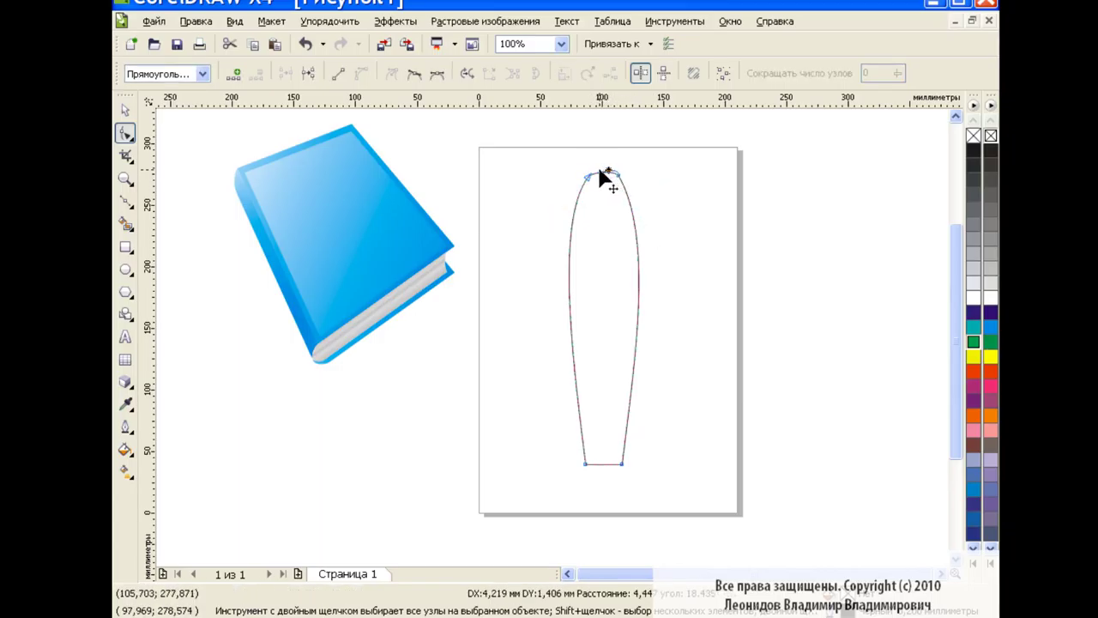
At 400% zoom, adjust both peak nodes' handles to even out the rounded top.
{"action": "left_click", "coordinate": [561, 44]}
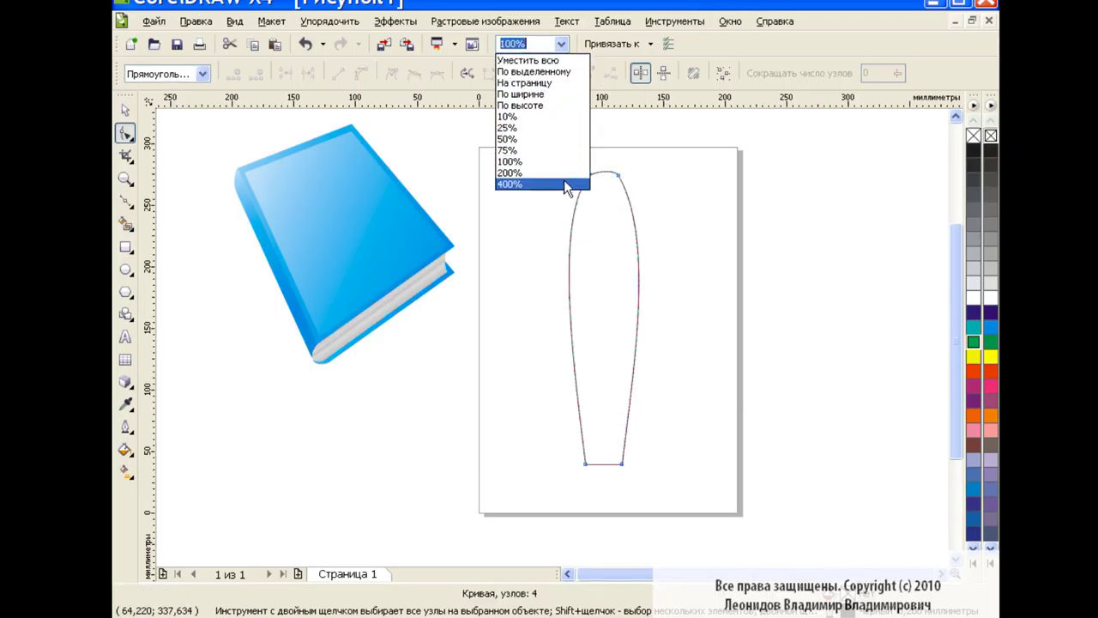
{"action": "left_click", "coordinate": [564, 182]}
{"action": "left_click_drag", "start_coordinate": [959, 340], "coordinate": [951, 247]}
{"action": "left_click", "coordinate": [701, 309]}
{"action": "left_click", "coordinate": [814, 305]}
{"action": "left_click_drag", "start_coordinate": [613, 237], "coordinate": [883, 347]}
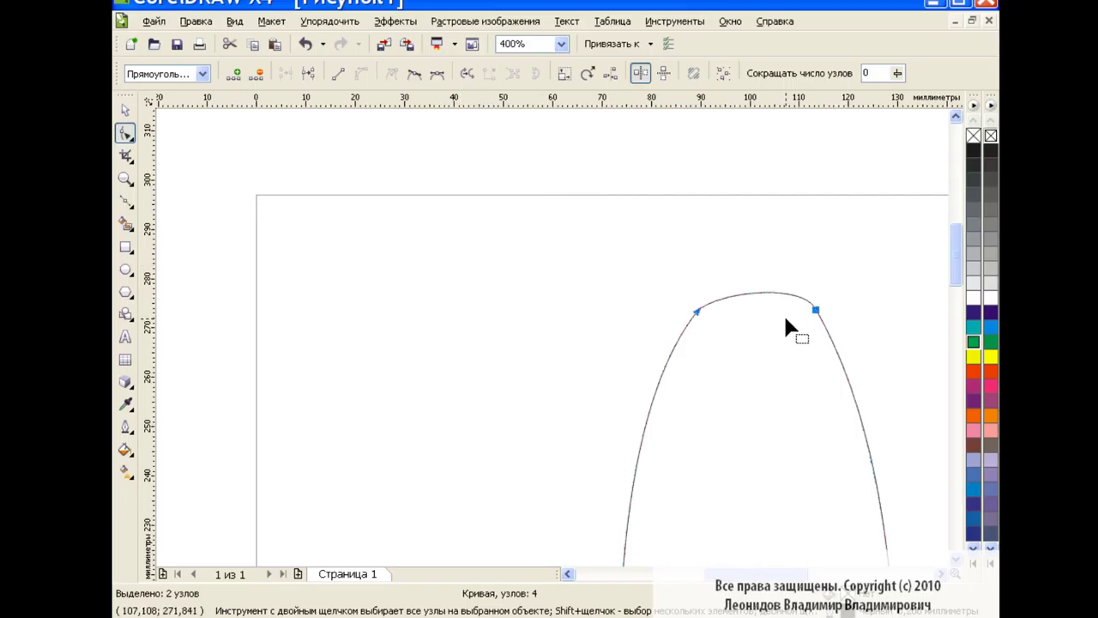
{"action": "left_click", "coordinate": [698, 311]}
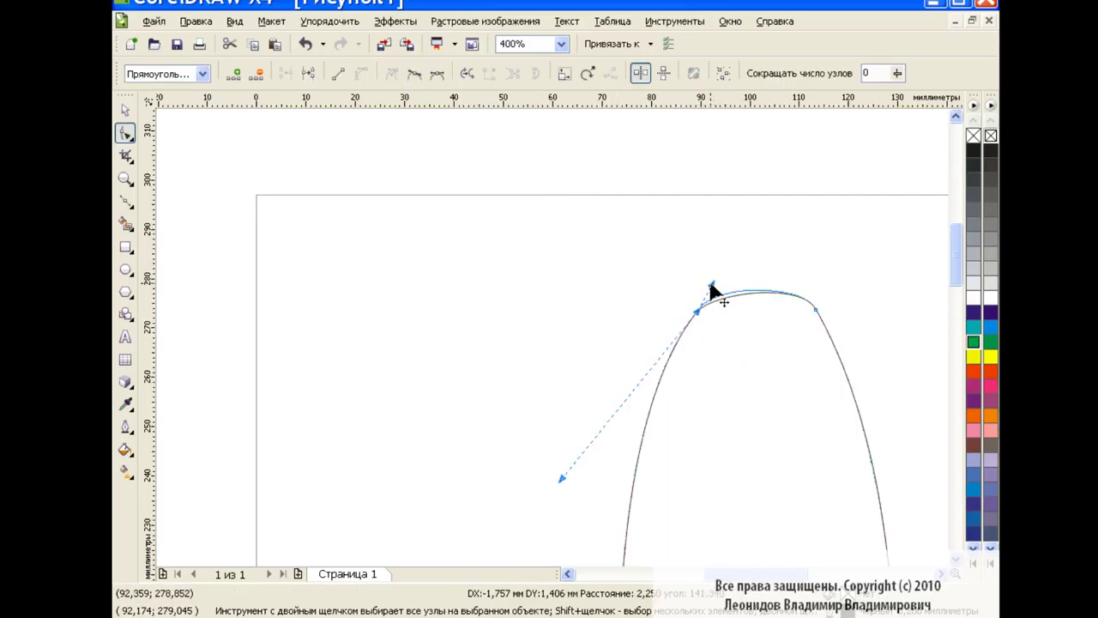
{"action": "left_click_drag", "start_coordinate": [717, 294], "coordinate": [711, 285]}
{"action": "left_click", "coordinate": [814, 309]}
{"action": "left_click_drag", "start_coordinate": [789, 277], "coordinate": [792, 271]}
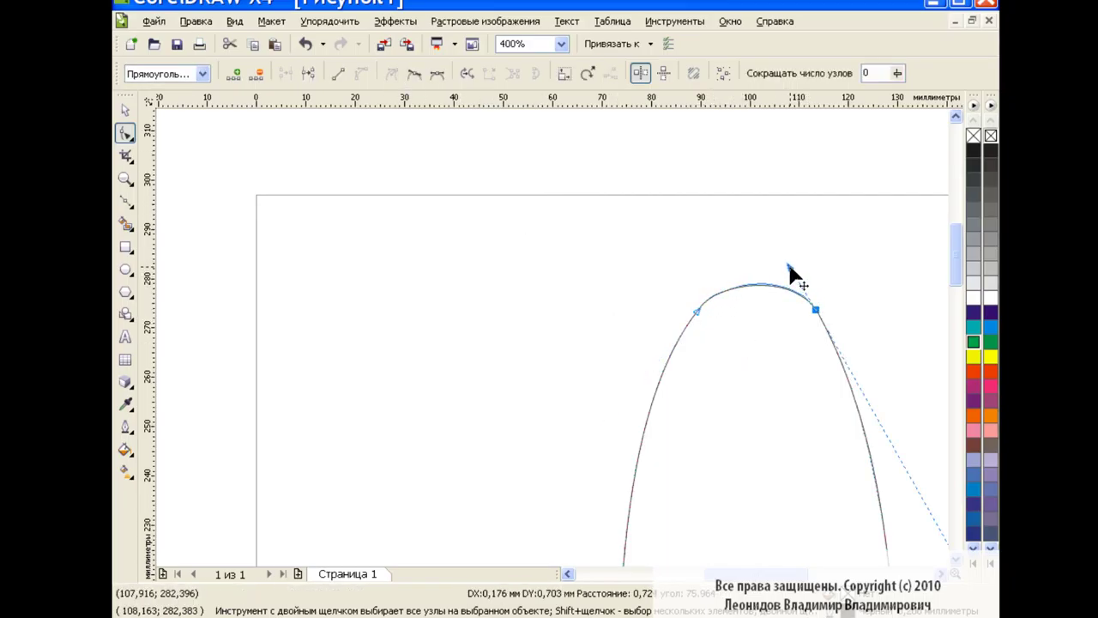
{"action": "key", "text": "space"}
{"action": "left_click", "coordinate": [592, 365]}
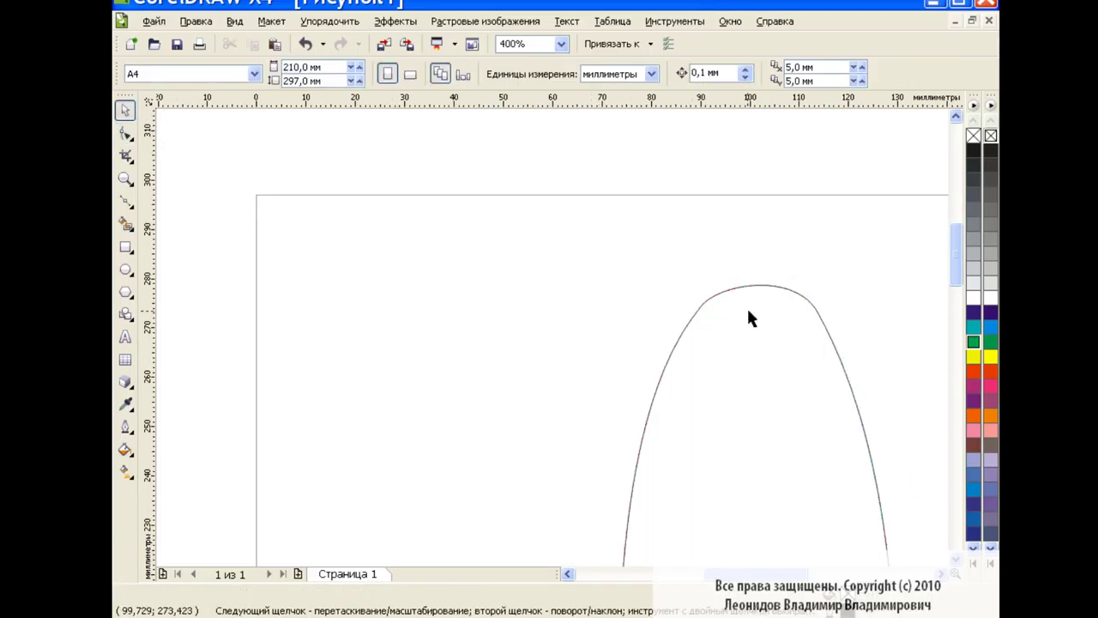
At 100% zoom, draw a helper circle over the top of the pen body.
{"action": "left_click", "coordinate": [561, 44]}
{"action": "left_click", "coordinate": [533, 142]}
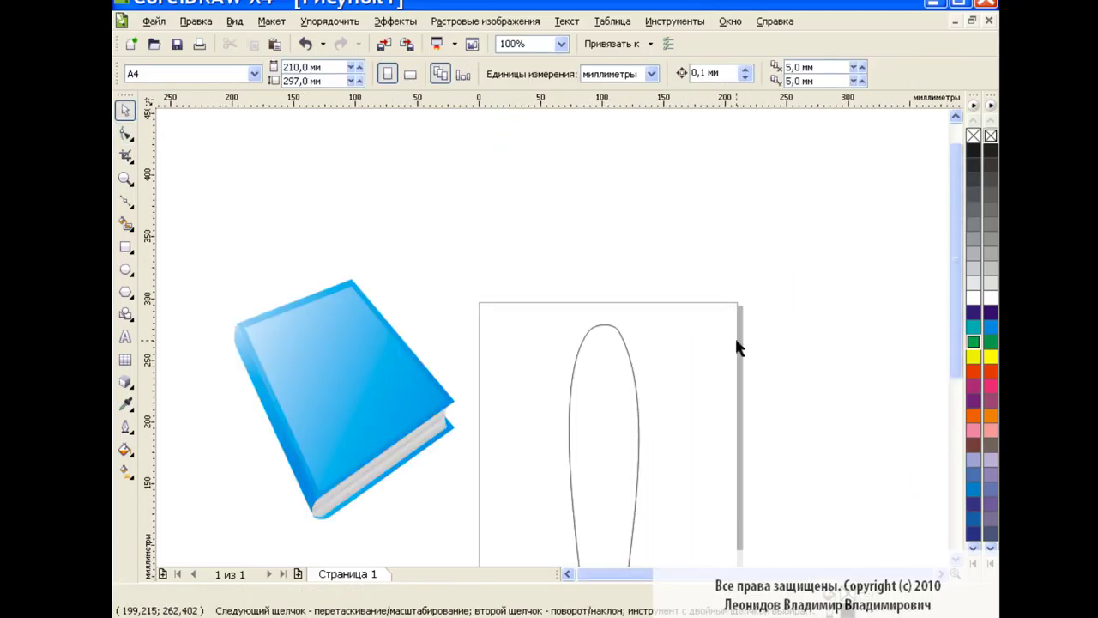
{"action": "scroll", "coordinate": [939, 356], "scroll_direction": "up", "scroll_amount": 2}
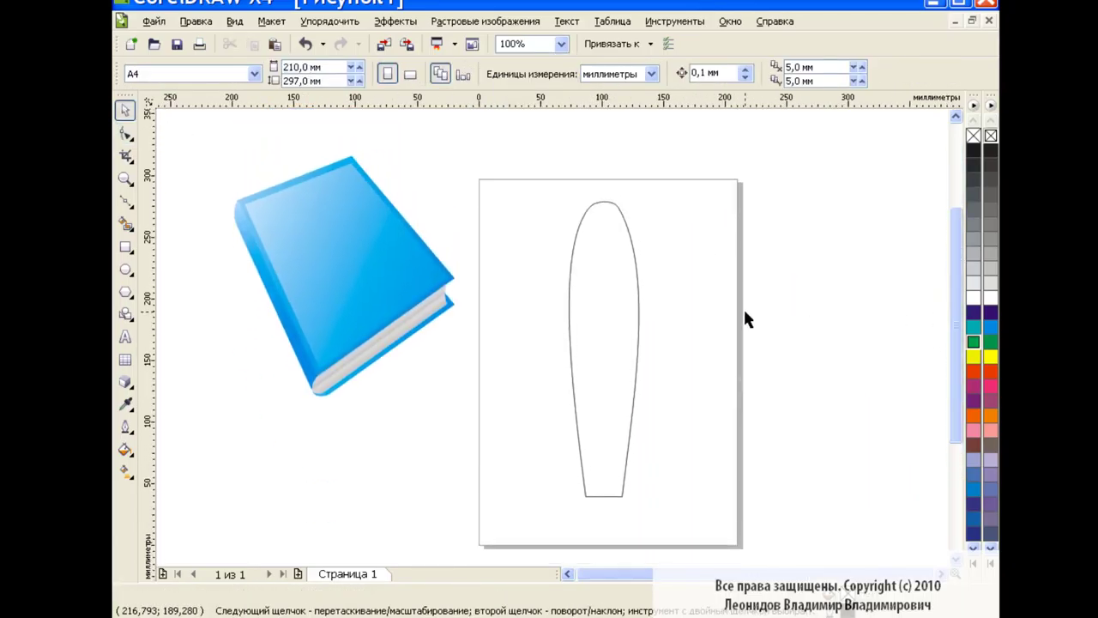
{"action": "left_click", "coordinate": [125, 271]}
{"action": "left_click_drag", "start_coordinate": [684, 225], "coordinate": [794, 336]}
{"action": "left_click_drag", "start_coordinate": [736, 284], "coordinate": [604, 270]}
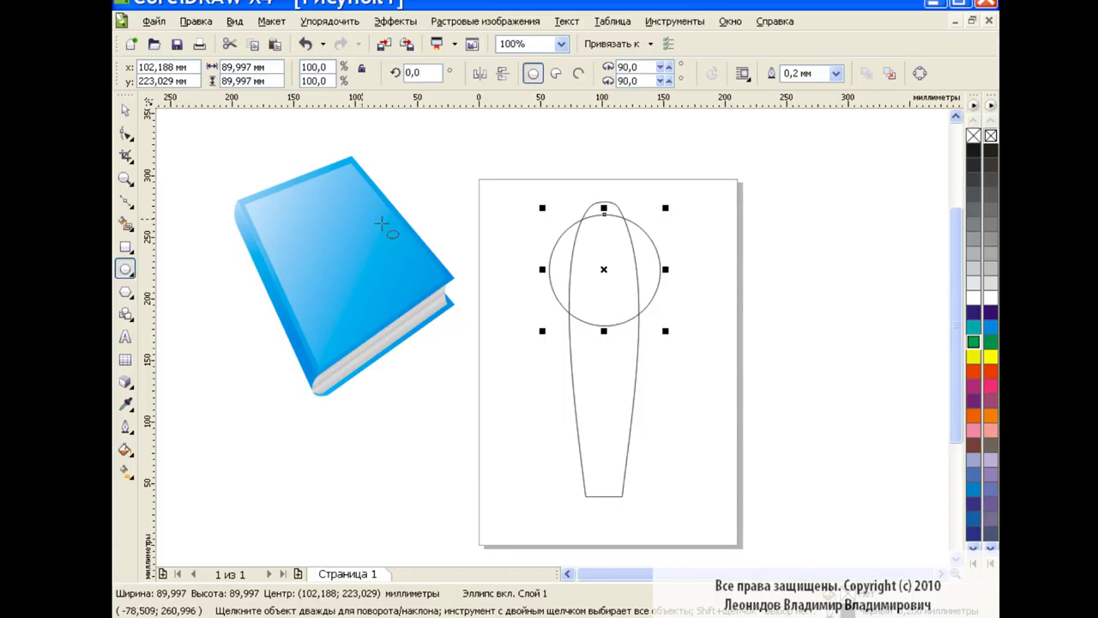
{"action": "key", "text": "space"}
Centre-align the circle horizontally with the pen body.
{"action": "left_click_drag", "start_coordinate": [512, 169], "coordinate": [716, 515]}
{"action": "left_click", "coordinate": [804, 73]}
{"action": "left_click", "coordinate": [568, 286]}
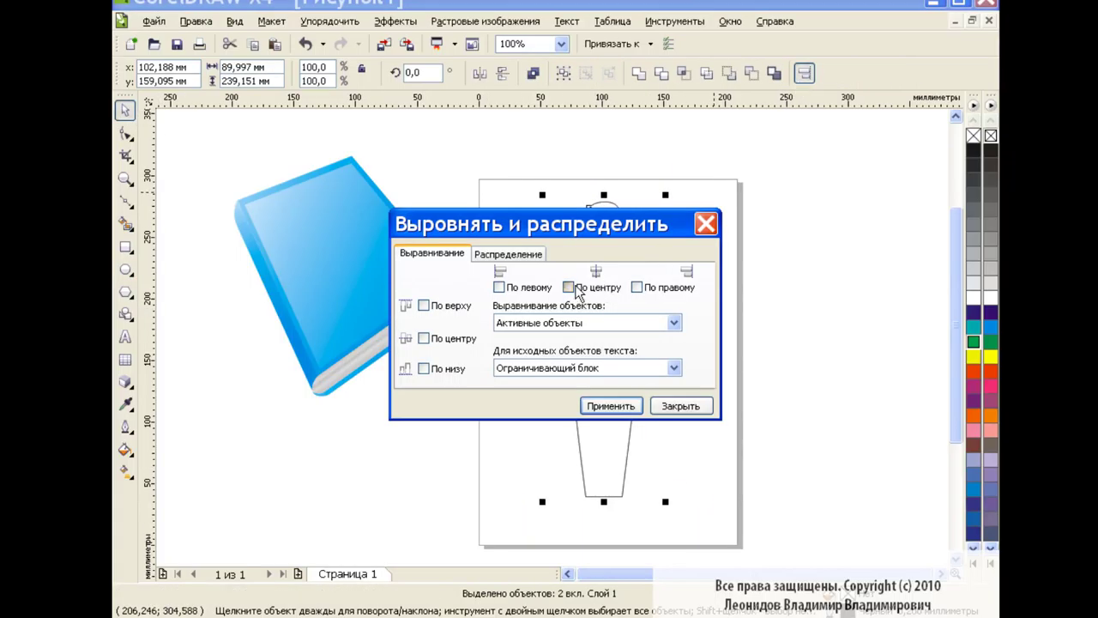
{"action": "left_click", "coordinate": [681, 406]}
{"action": "left_click", "coordinate": [764, 313]}
Smart Fill the pen tip above the circle with yellow.
{"action": "left_click", "coordinate": [125, 223]}
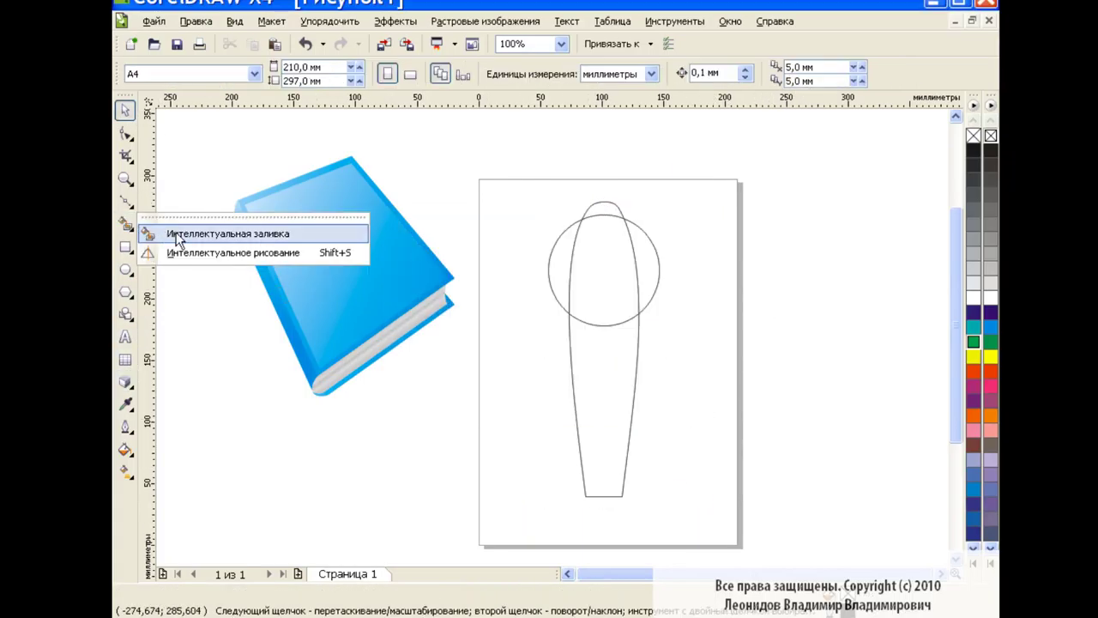
{"action": "left_click", "coordinate": [185, 232]}
{"action": "left_click", "coordinate": [347, 74]}
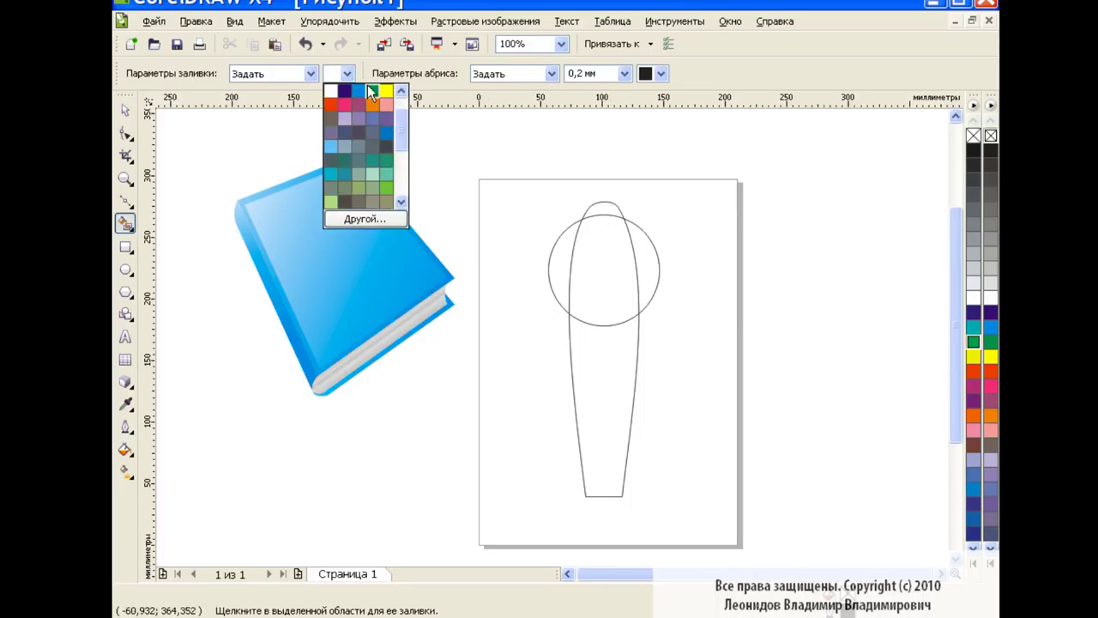
{"action": "left_click", "coordinate": [369, 120]}
{"action": "left_click", "coordinate": [605, 210]}
{"action": "key", "text": "space"}
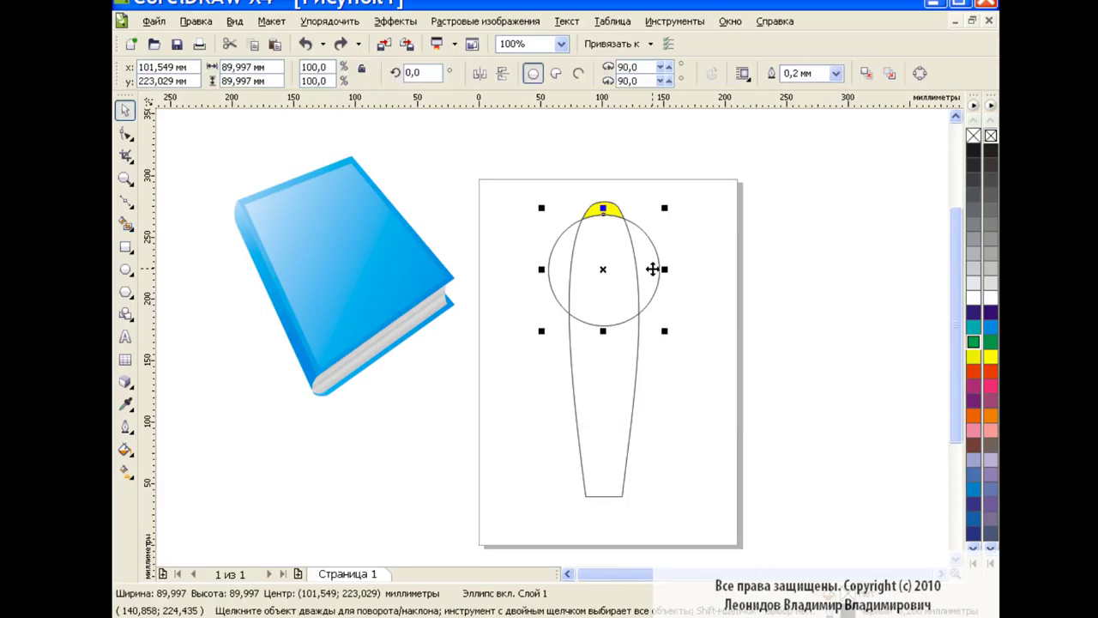
Move a copy of the circle down and fill the crescent between the circles yellow.
{"action": "left_click_drag", "start_coordinate": [603, 271], "coordinate": [605, 383]}
{"action": "left_click", "coordinate": [254, 46]}
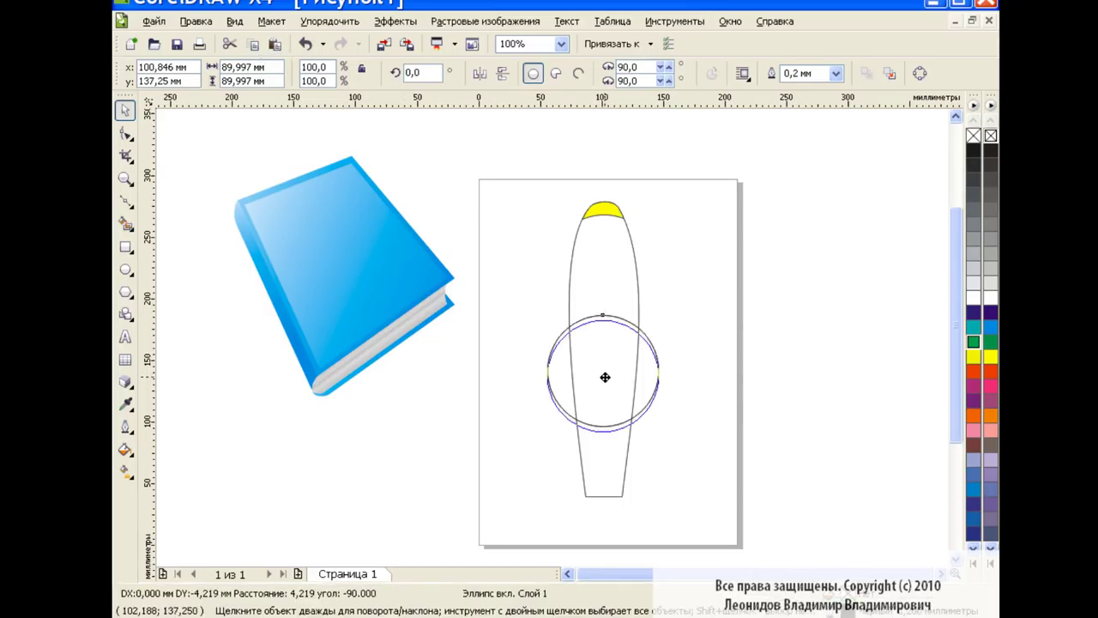
{"action": "left_click", "coordinate": [125, 223]}
{"action": "left_click", "coordinate": [617, 323]}
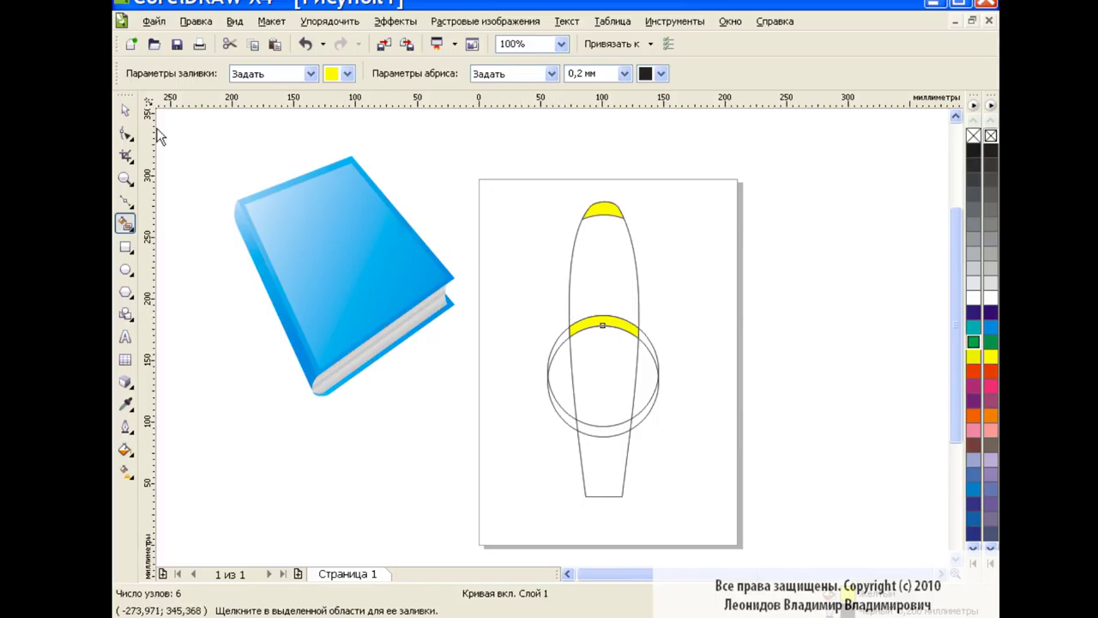
{"action": "left_click", "coordinate": [125, 110]}
Shift both circles lower and fill the lower-middle band yellow.
{"action": "left_click", "coordinate": [651, 360]}
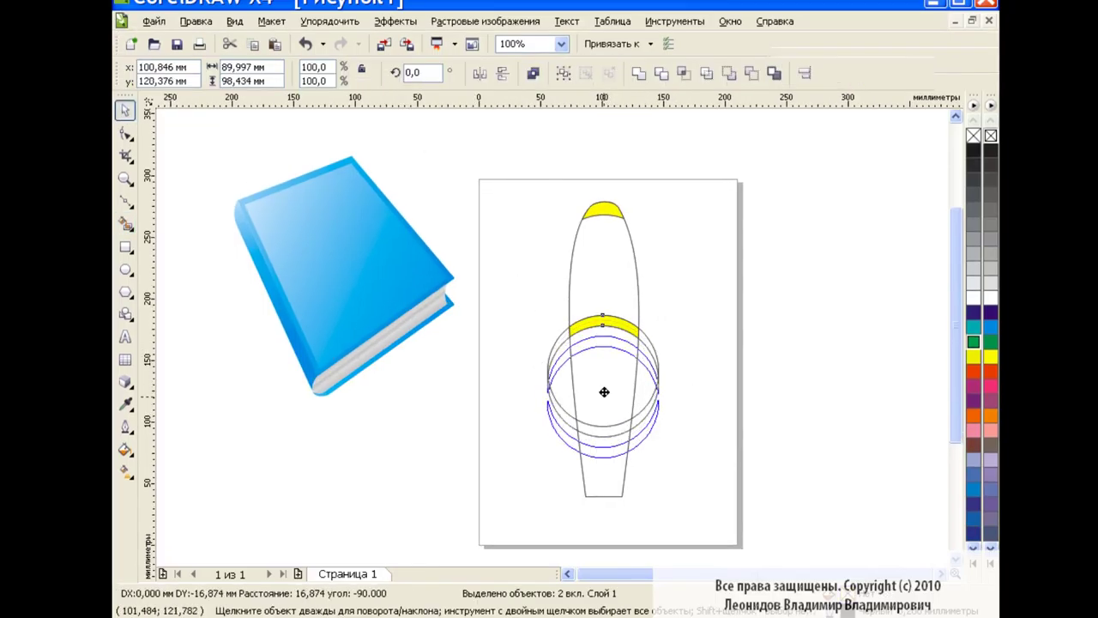
{"action": "left_click_drag", "start_coordinate": [608, 378], "coordinate": [607, 482]}
{"action": "scroll", "coordinate": [955, 352], "scroll_direction": "down", "scroll_amount": 1}
{"action": "scroll", "coordinate": [955, 351], "scroll_direction": "down", "scroll_amount": 1}
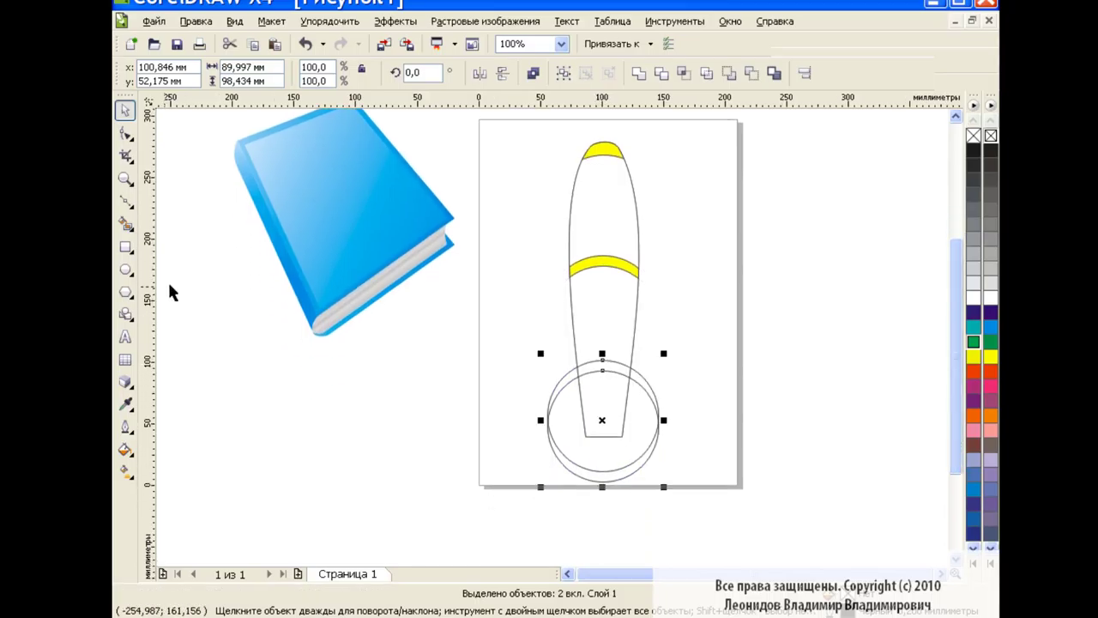
{"action": "left_click", "coordinate": [125, 223]}
{"action": "left_click", "coordinate": [601, 367]}
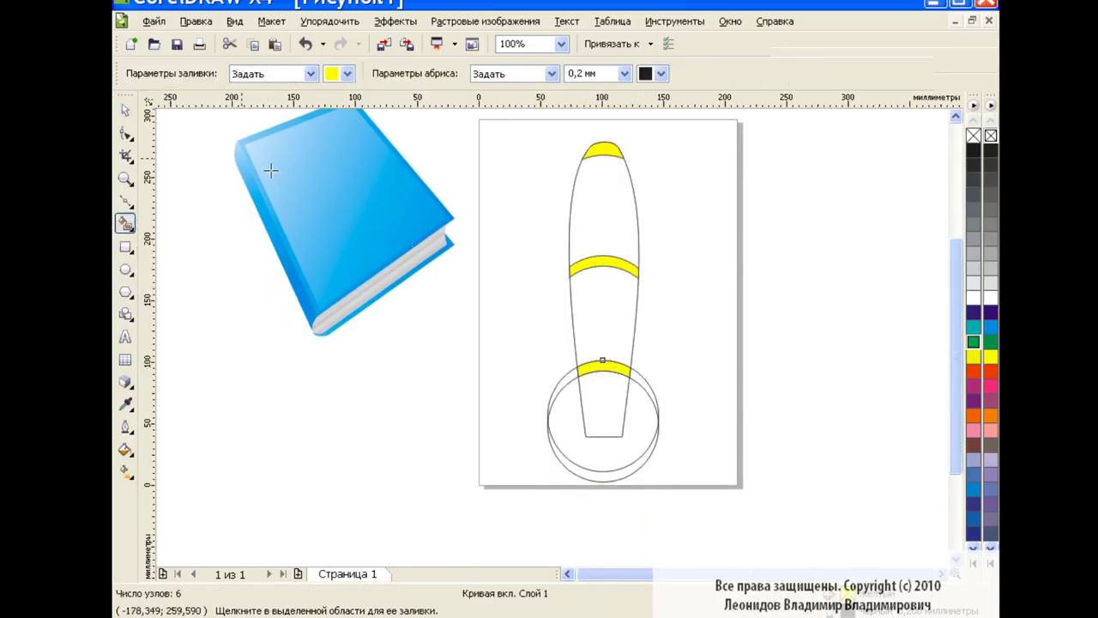
{"action": "key", "text": "space"}
{"action": "left_click", "coordinate": [429, 401]}
Fill a yellow band at the pen's bottom end, then delete the helper circles.
{"action": "left_click", "coordinate": [649, 388]}
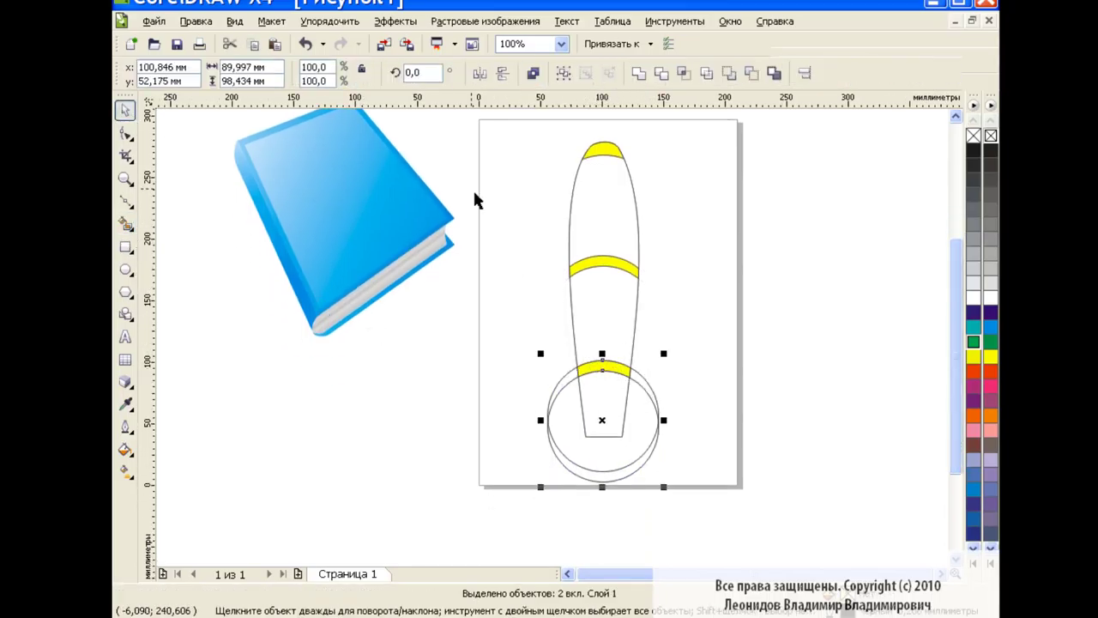
{"action": "left_click_drag", "start_coordinate": [606, 421], "coordinate": [606, 481]}
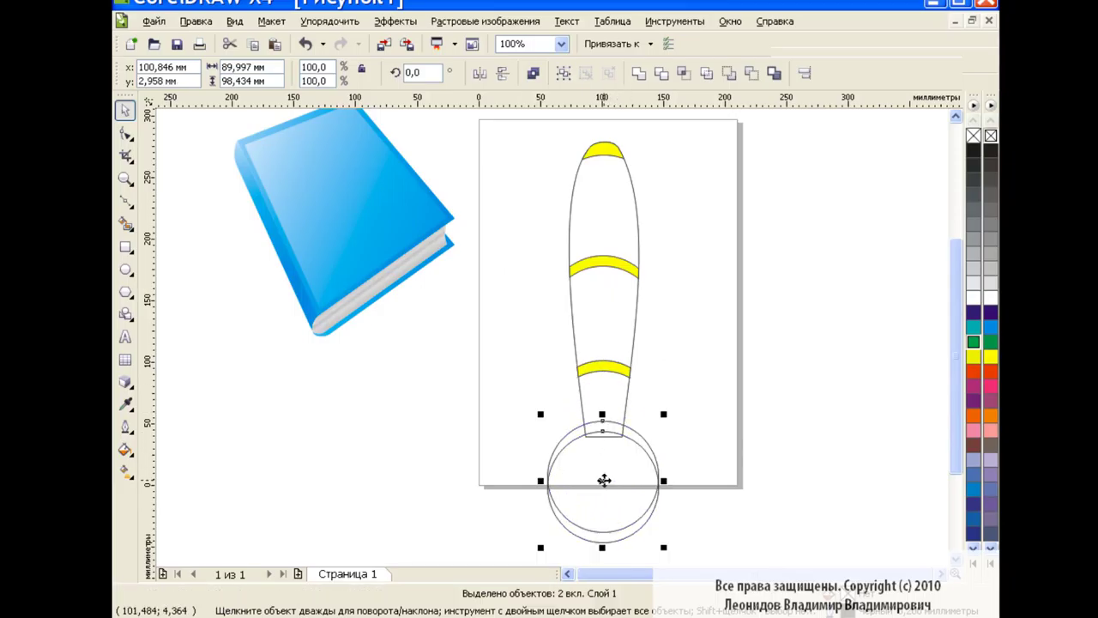
{"action": "left_click", "coordinate": [126, 223]}
{"action": "left_click", "coordinate": [603, 427]}
{"action": "key", "text": "space"}
{"action": "left_click", "coordinate": [653, 450]}
{"action": "key", "text": "Delete"}
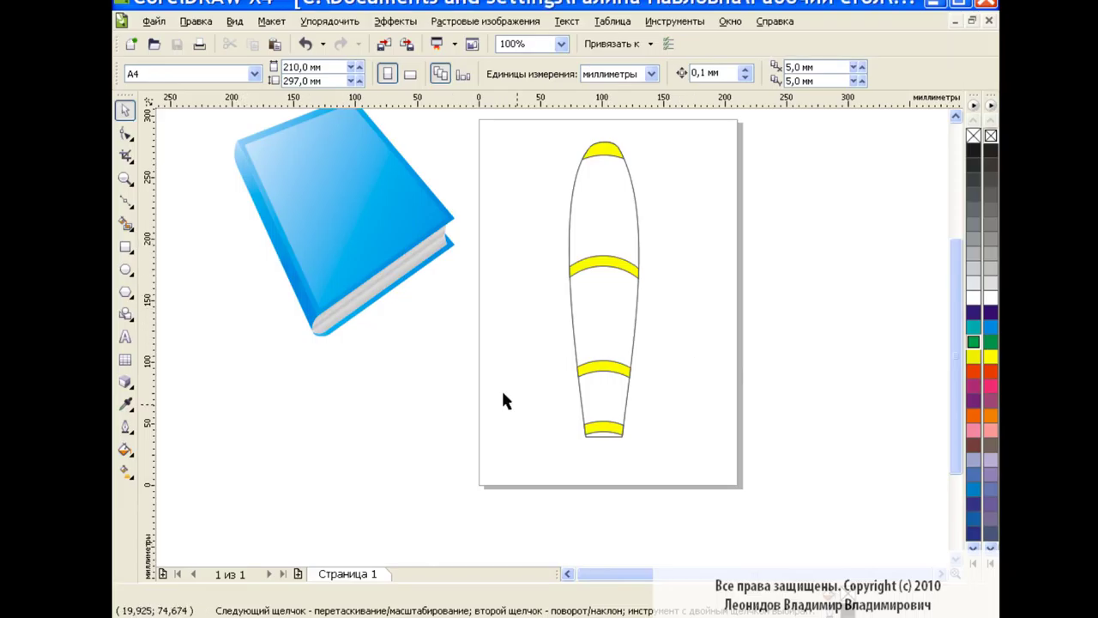
Draw a small rectangle right of the pen, convert it to curves, and add side nodes.
{"action": "left_click", "coordinate": [126, 248]}
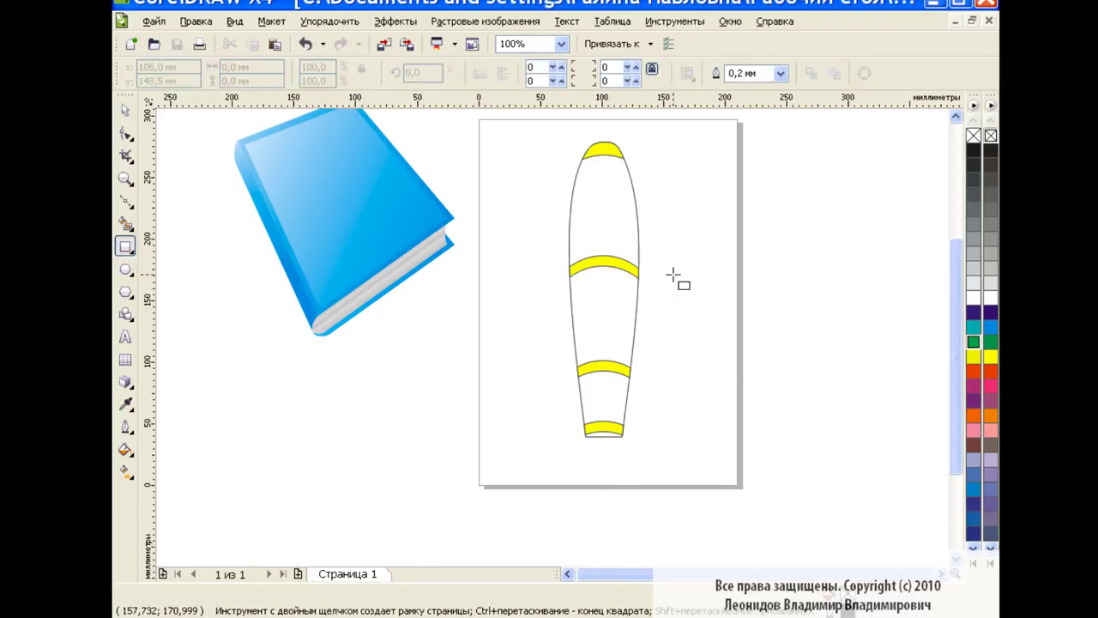
{"action": "left_click_drag", "start_coordinate": [693, 252], "coordinate": [736, 327]}
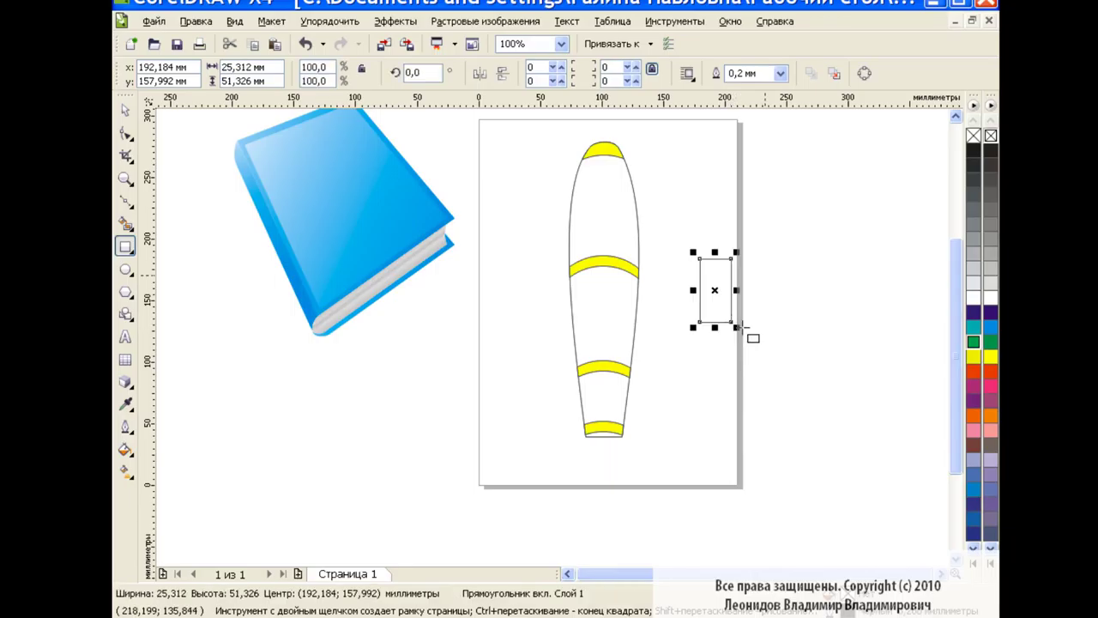
{"action": "left_click", "coordinate": [866, 74]}
{"action": "left_click", "coordinate": [126, 133]}
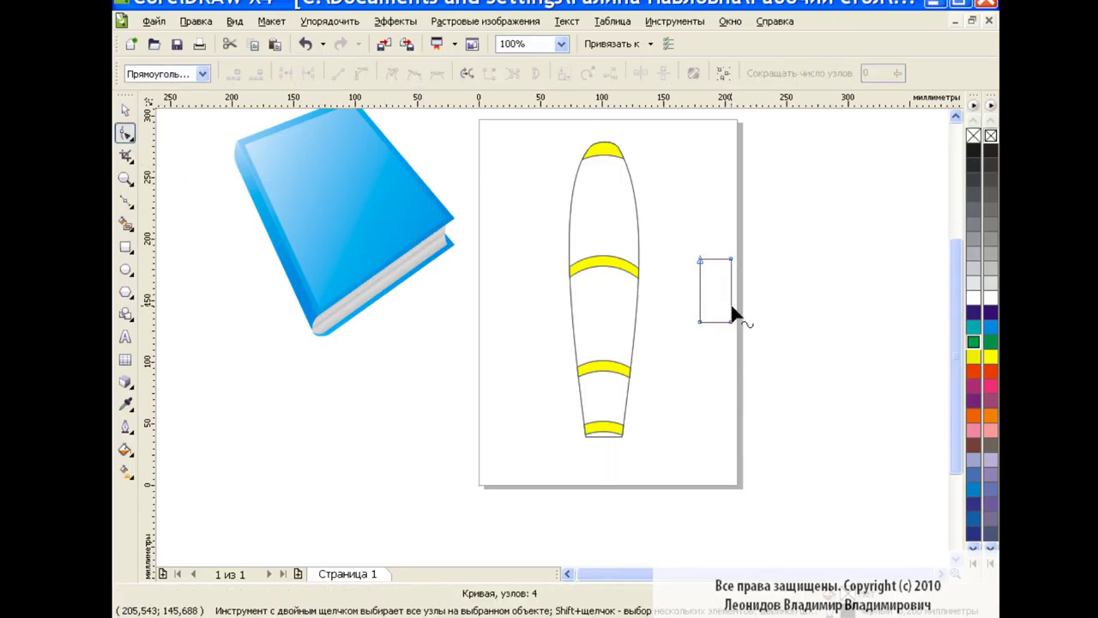
{"action": "double_click", "coordinate": [732, 281]}
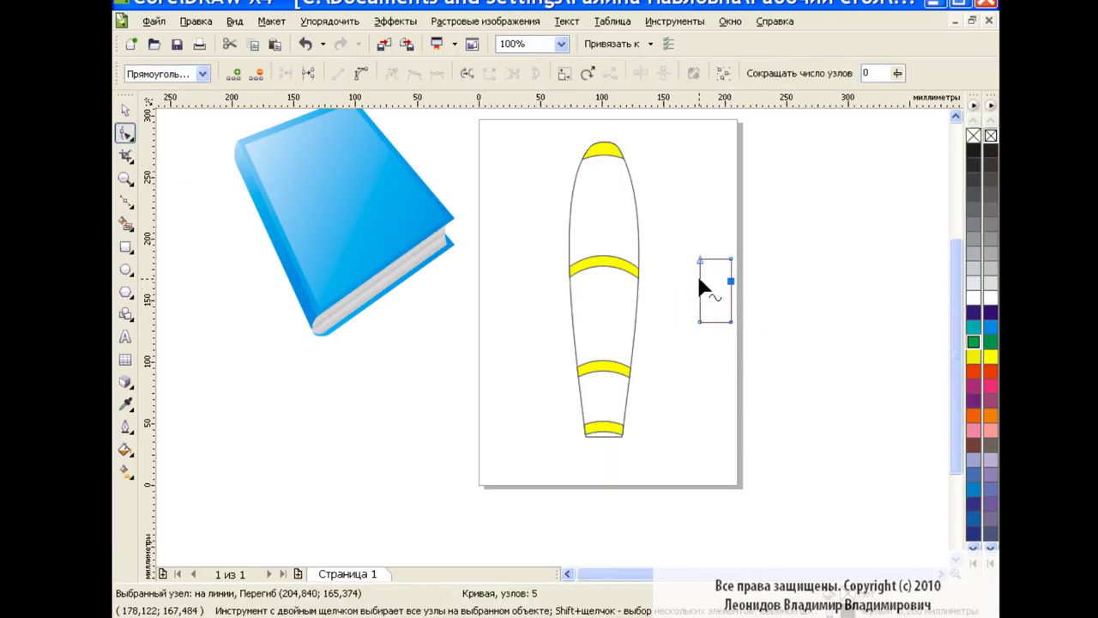
{"action": "double_click", "coordinate": [700, 279]}
{"action": "left_click_drag", "start_coordinate": [699, 280], "coordinate": [734, 280]}
{"action": "left_click", "coordinate": [807, 297]}
Pull the top and bottom corners inward to taper it into a pentagon nib shape.
{"action": "left_click", "coordinate": [700, 281]}
{"action": "left_click", "coordinate": [780, 281]}
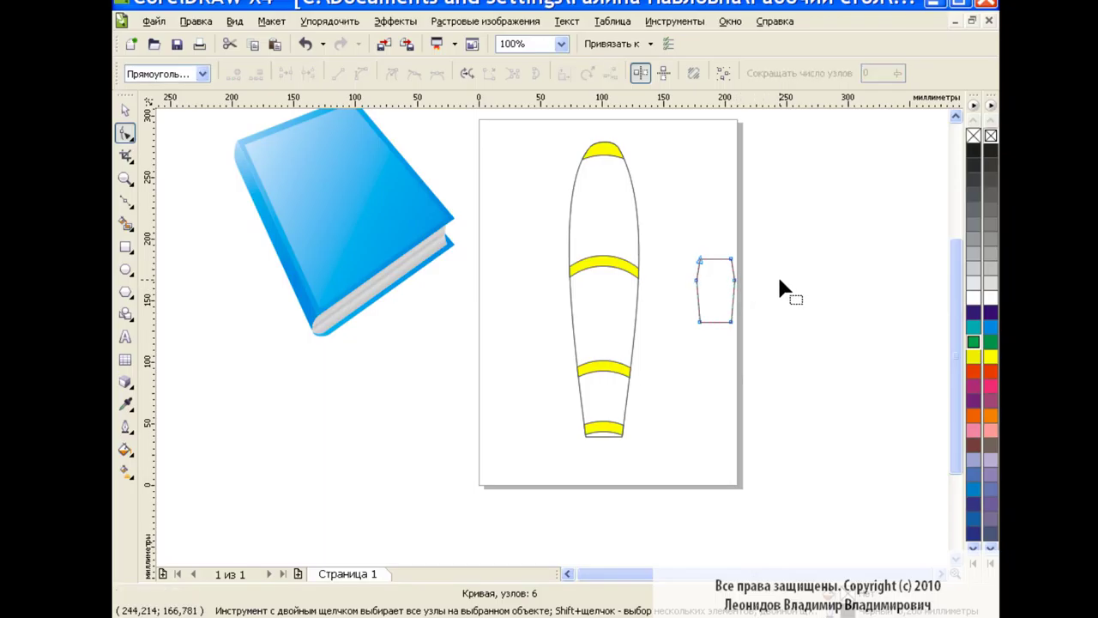
{"action": "left_click", "coordinate": [699, 259]}
{"action": "left_click", "coordinate": [730, 259], "text": "shift"}
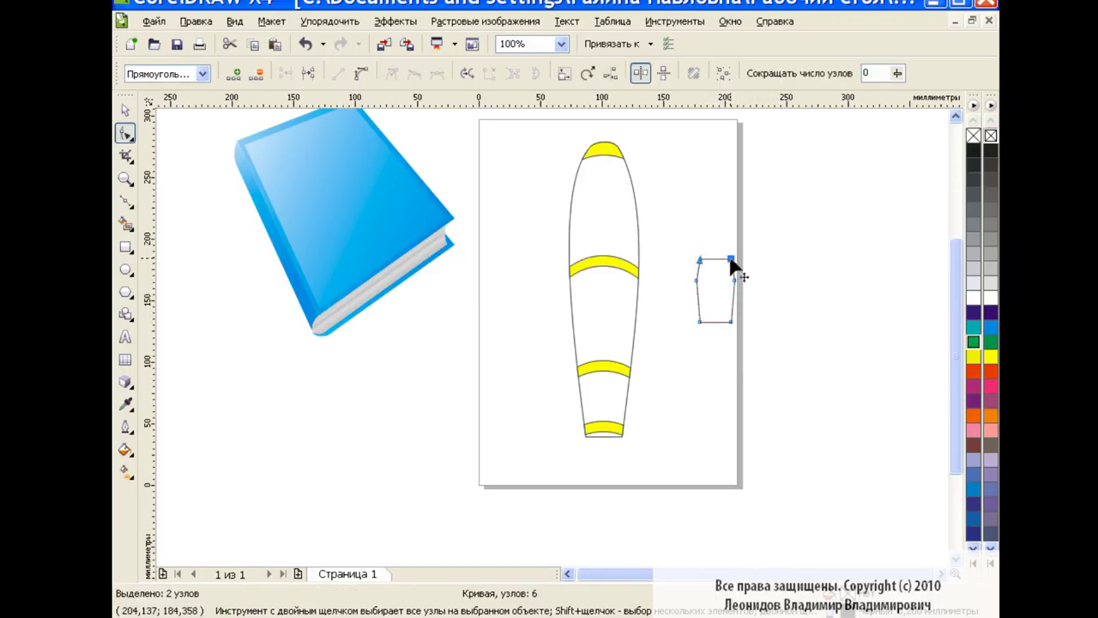
{"action": "left_click_drag", "start_coordinate": [730, 260], "coordinate": [721, 260]}
{"action": "left_click", "coordinate": [700, 322]}
{"action": "left_click_drag", "start_coordinate": [730, 322], "coordinate": [726, 321]}
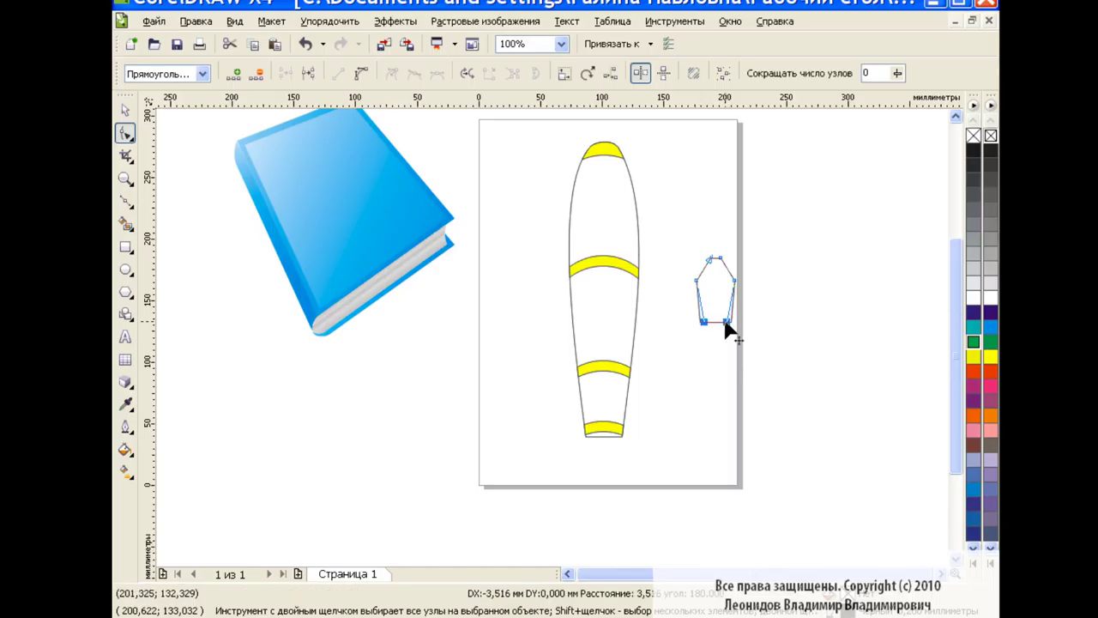
{"action": "left_click", "coordinate": [764, 335]}
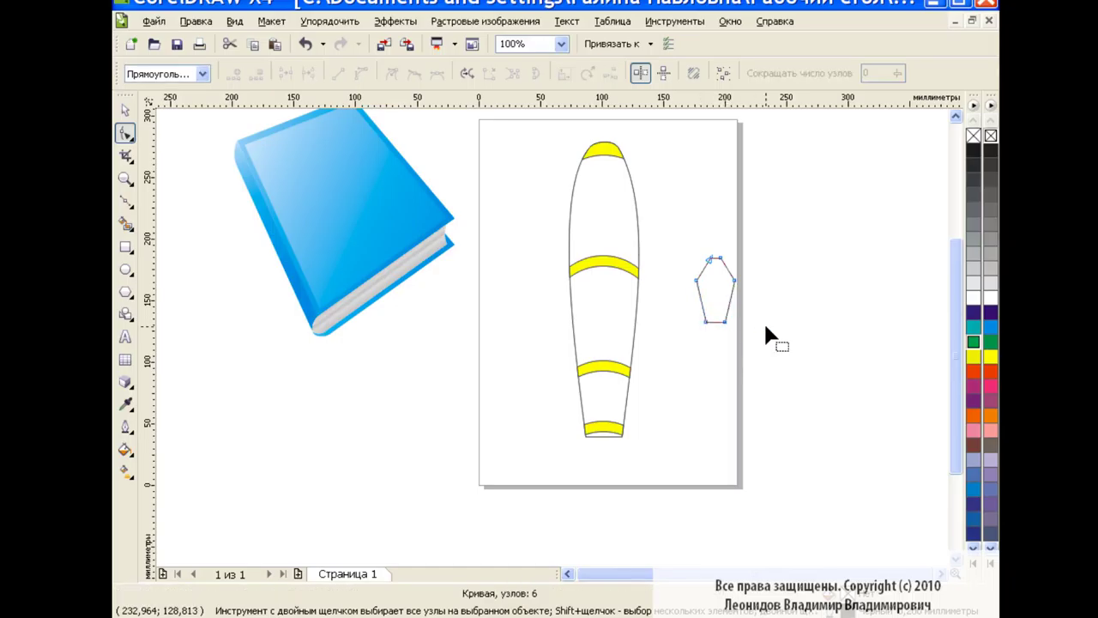
{"action": "left_click", "coordinate": [126, 110]}
Draw a thin slit rectangle above the pentagon and a small circle on it.
{"action": "left_click", "coordinate": [126, 246]}
{"action": "left_click_drag", "start_coordinate": [710, 221], "coordinate": [717, 278]}
{"action": "key", "text": "F7"}
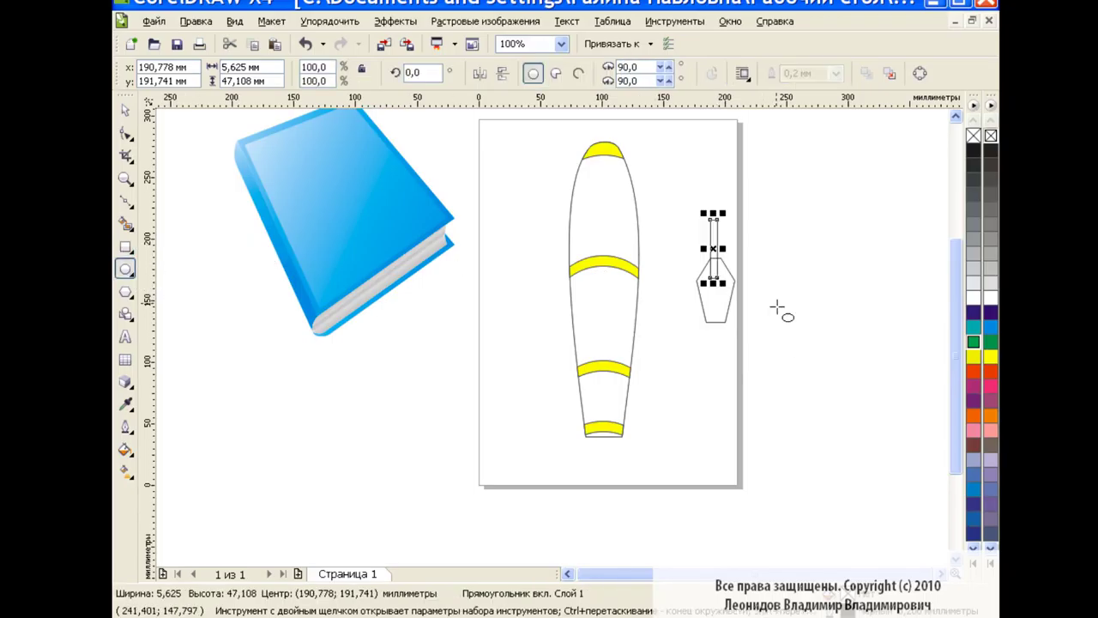
{"action": "mouse_move", "coordinate": [784, 289]}
{"action": "left_mouse_down"}
{"action": "mouse_move", "coordinate": [801, 306]}
{"action": "mouse_move", "coordinate": [714, 279]}
{"action": "left_mouse_up"}
{"action": "key", "text": "space"}
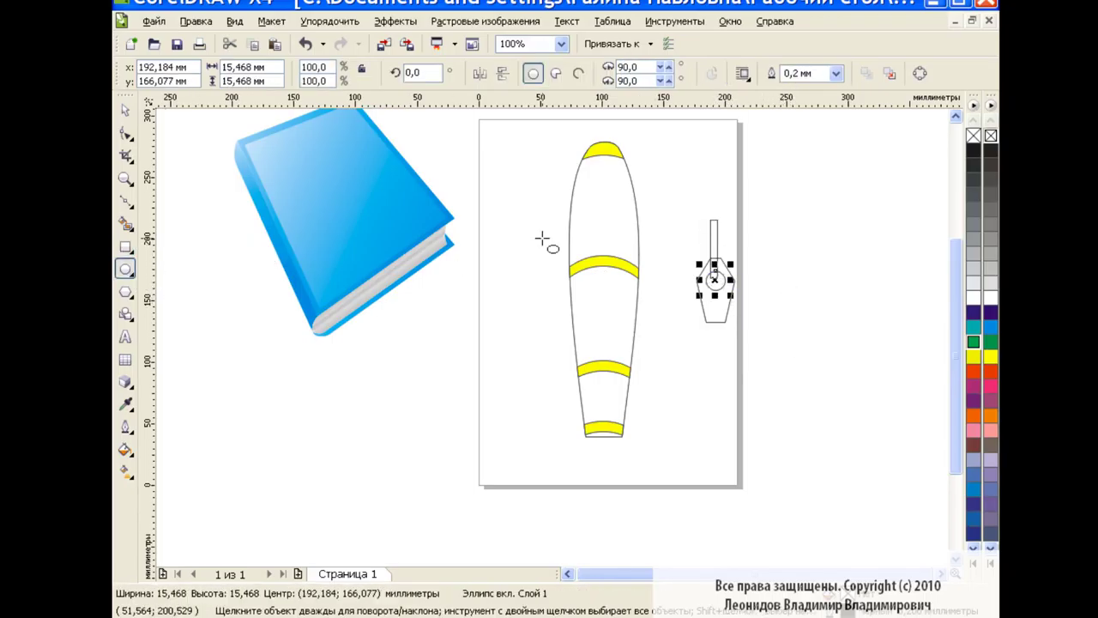
Centre the three nib pieces horizontally on one another.
{"action": "left_click_drag", "start_coordinate": [678, 206], "coordinate": [772, 352]}
{"action": "left_click", "coordinate": [807, 74]}
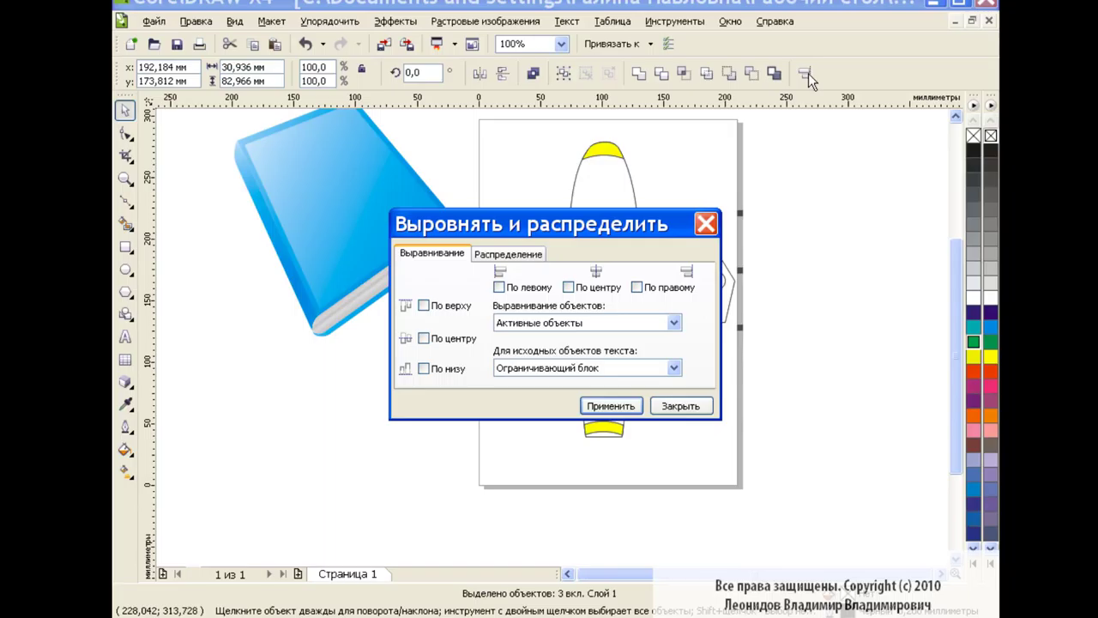
{"action": "left_click", "coordinate": [616, 406]}
{"action": "left_click", "coordinate": [666, 406]}
{"action": "left_click", "coordinate": [837, 317]}
Shrink the circle to about 64%, thin the stem, and narrow the pentagon to about 73%.
{"action": "left_click", "coordinate": [719, 289]}
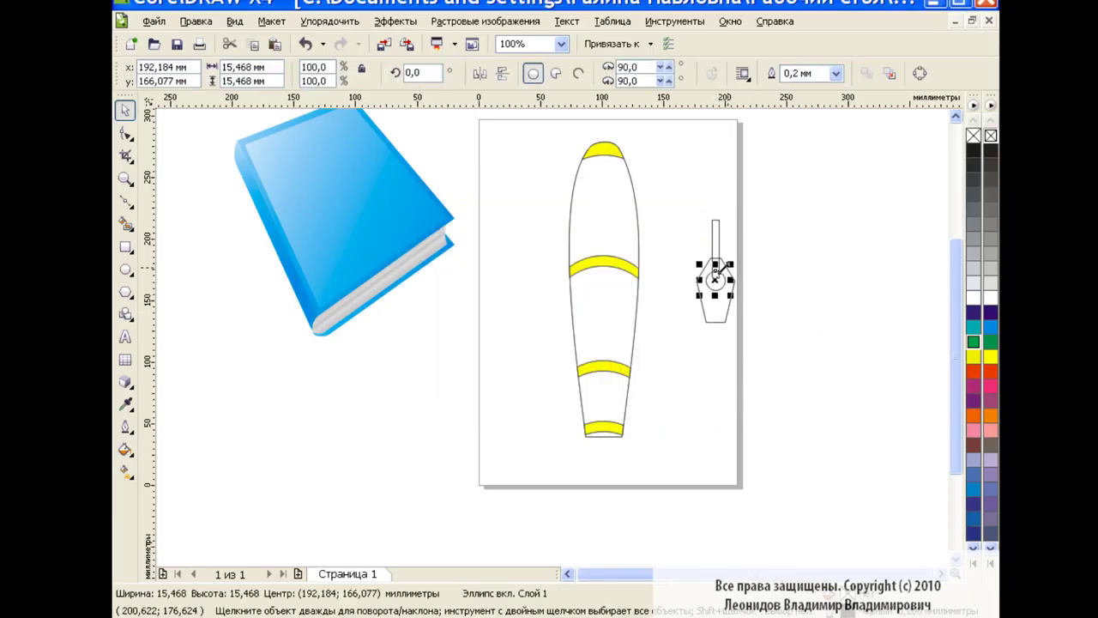
{"action": "left_click_drag", "start_coordinate": [729, 295], "coordinate": [726, 294]}
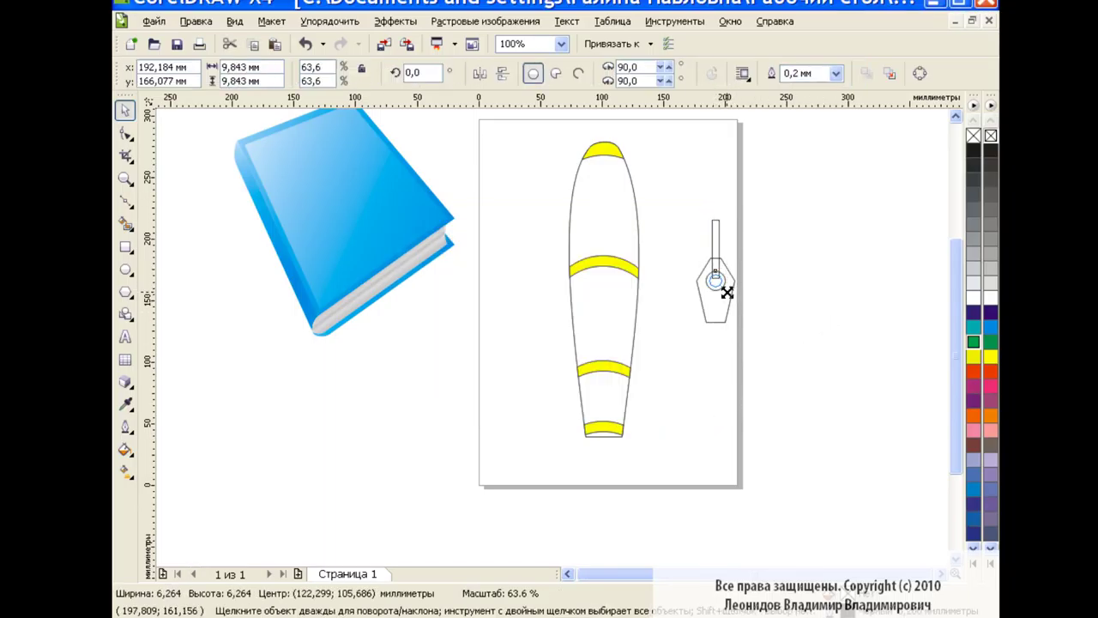
{"action": "left_click", "coordinate": [743, 245]}
{"action": "left_click_drag", "start_coordinate": [728, 249], "coordinate": [723, 246]}
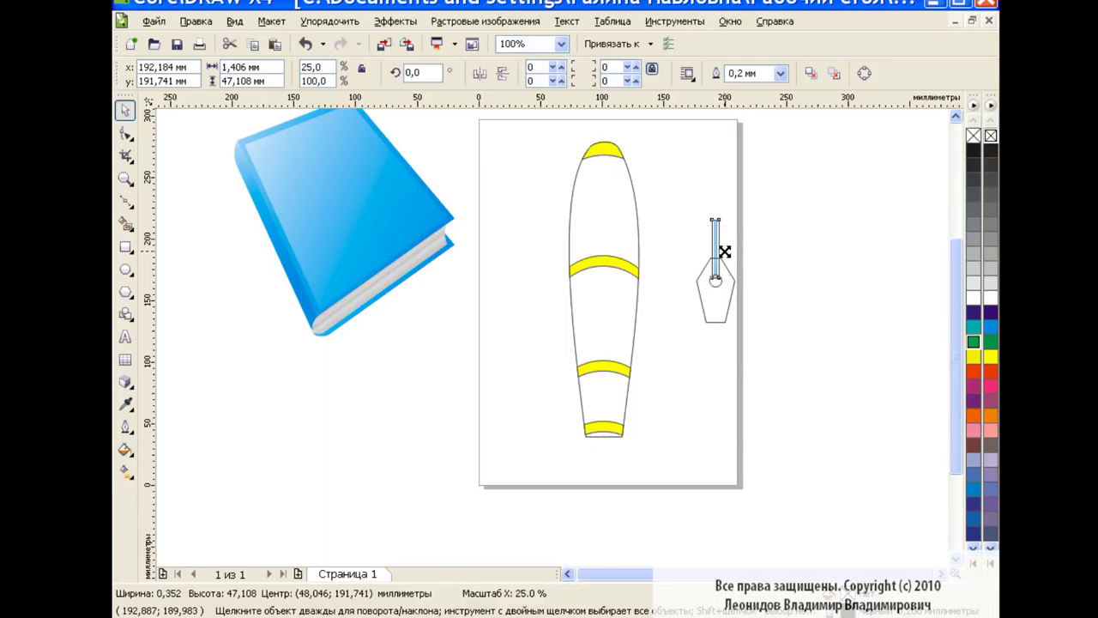
{"action": "left_click", "coordinate": [770, 268]}
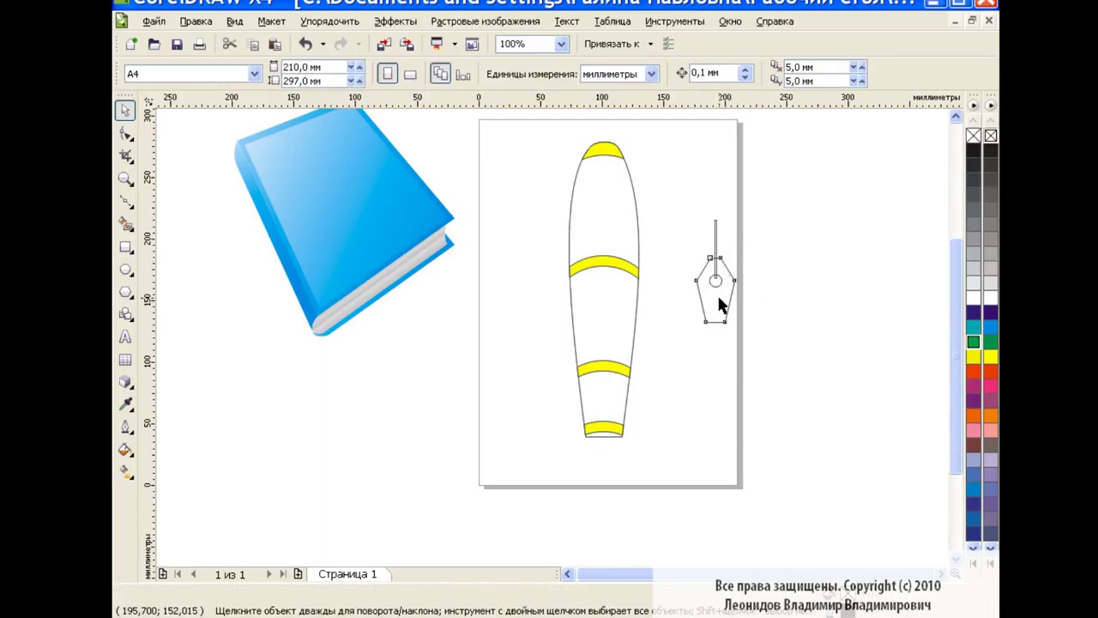
{"action": "left_click", "coordinate": [699, 290]}
{"action": "left_click_drag", "start_coordinate": [742, 291], "coordinate": [736, 292]}
{"action": "left_click", "coordinate": [780, 291]}
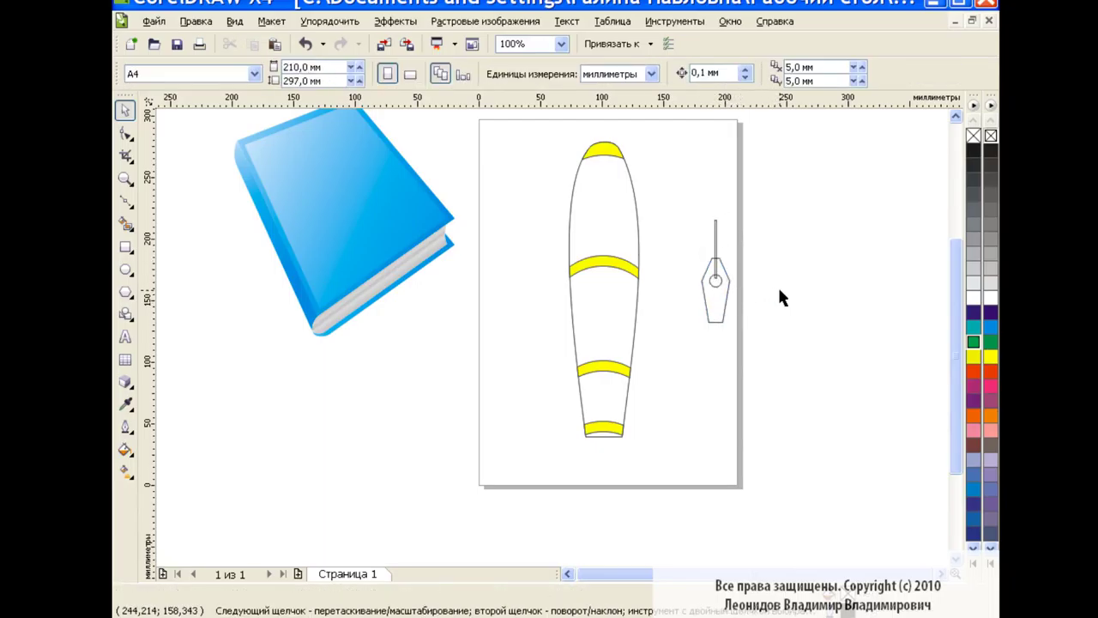
{"action": "left_click_drag", "start_coordinate": [755, 339], "coordinate": [691, 211]}
{"action": "left_click", "coordinate": [731, 76]}
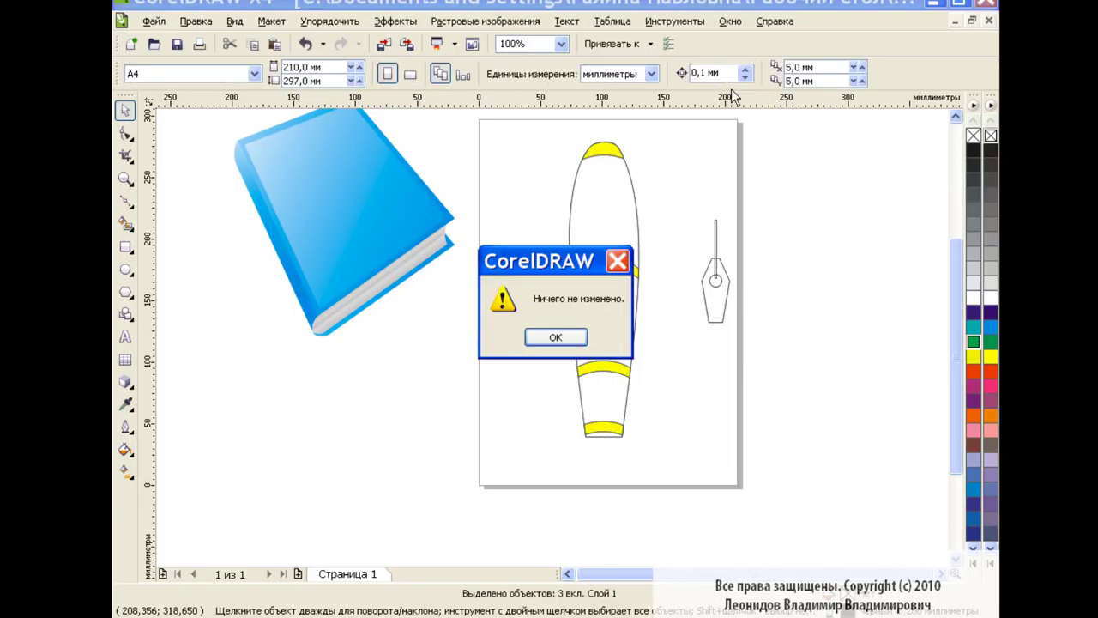
Smart Fill the pentagon area to create a yellow nib shape.
{"action": "left_click", "coordinate": [626, 335]}
{"action": "left_click", "coordinate": [811, 317]}
{"action": "left_click", "coordinate": [126, 223]}
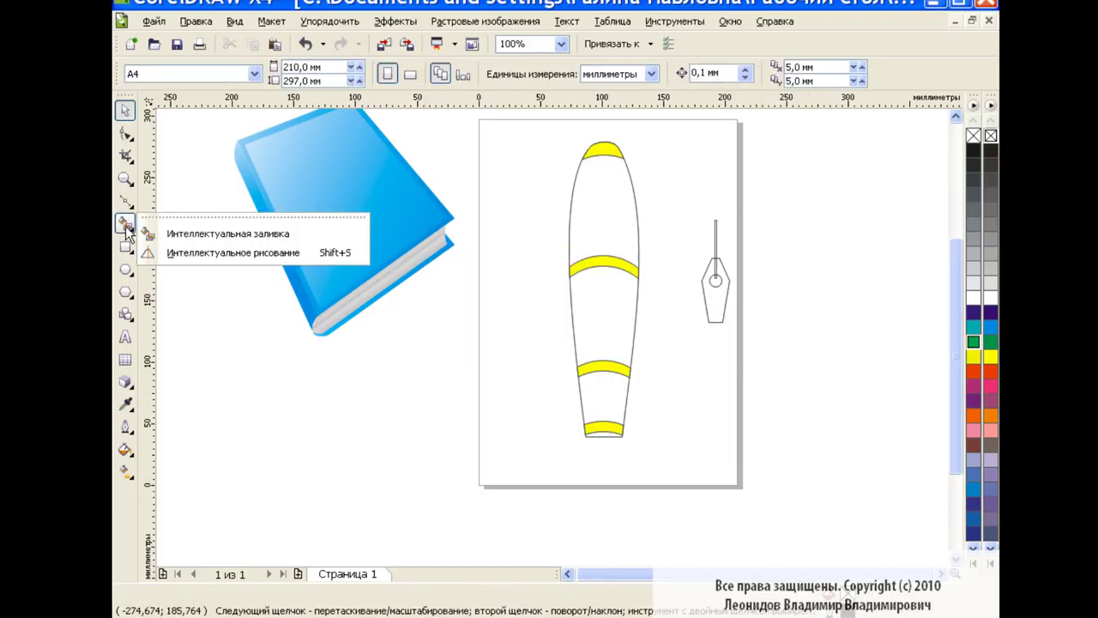
{"action": "left_click", "coordinate": [185, 220]}
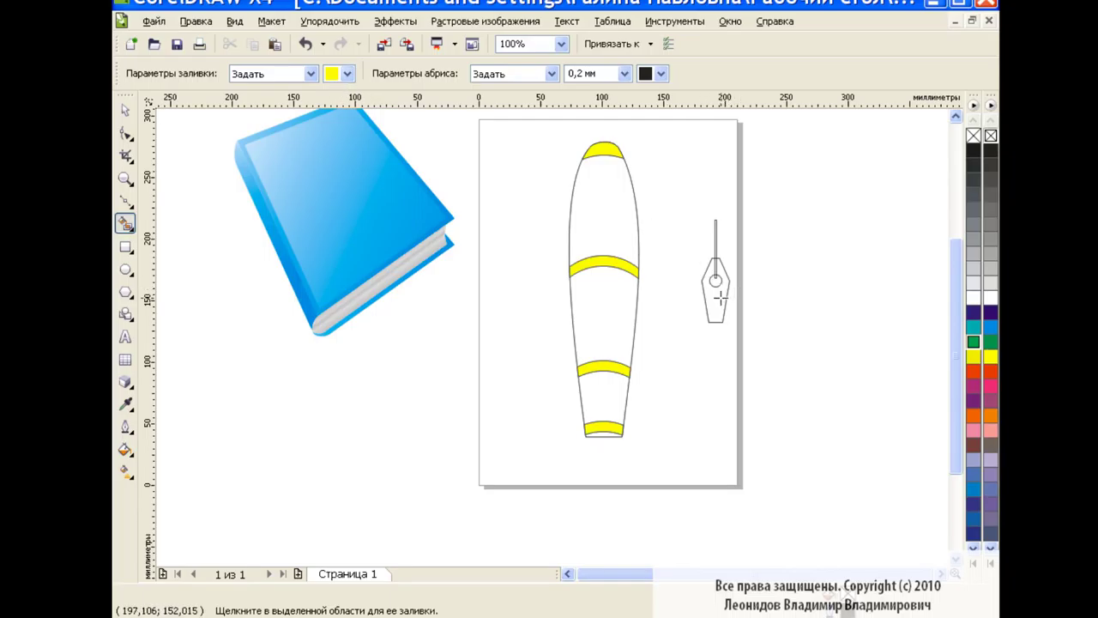
{"action": "left_click", "coordinate": [720, 297]}
{"action": "key", "text": "space"}
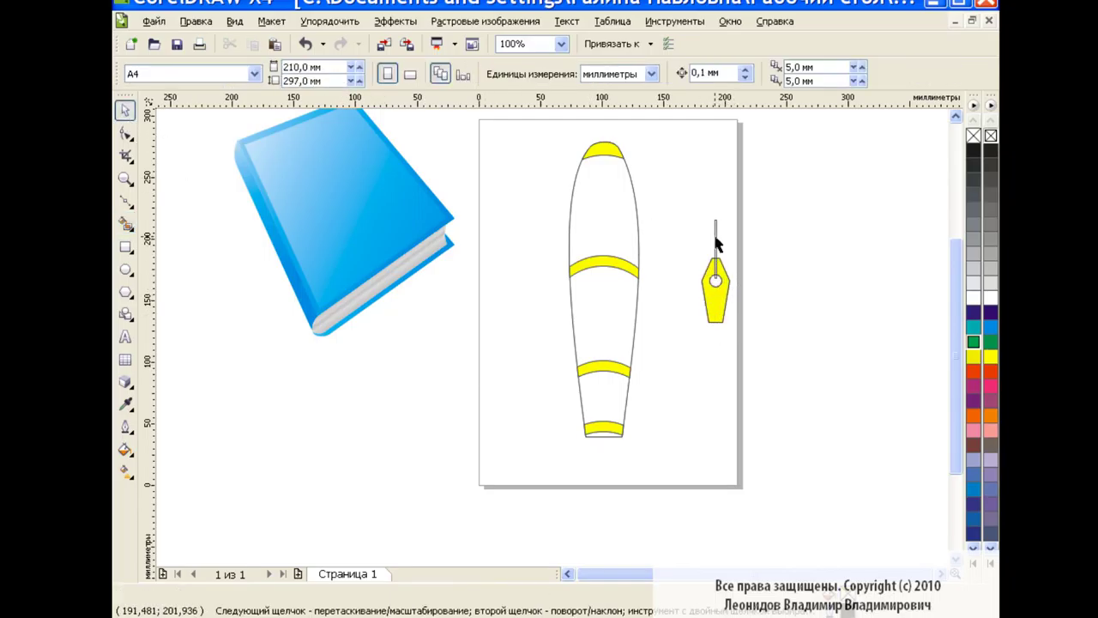
Move the yellow nib below the sketch and delete the leftover sketch outlines.
{"action": "left_click", "coordinate": [715, 238]}
{"action": "left_click", "coordinate": [714, 293]}
{"action": "left_click_drag", "start_coordinate": [714, 293], "coordinate": [701, 401]}
{"action": "left_click_drag", "start_coordinate": [682, 243], "coordinate": [752, 328]}
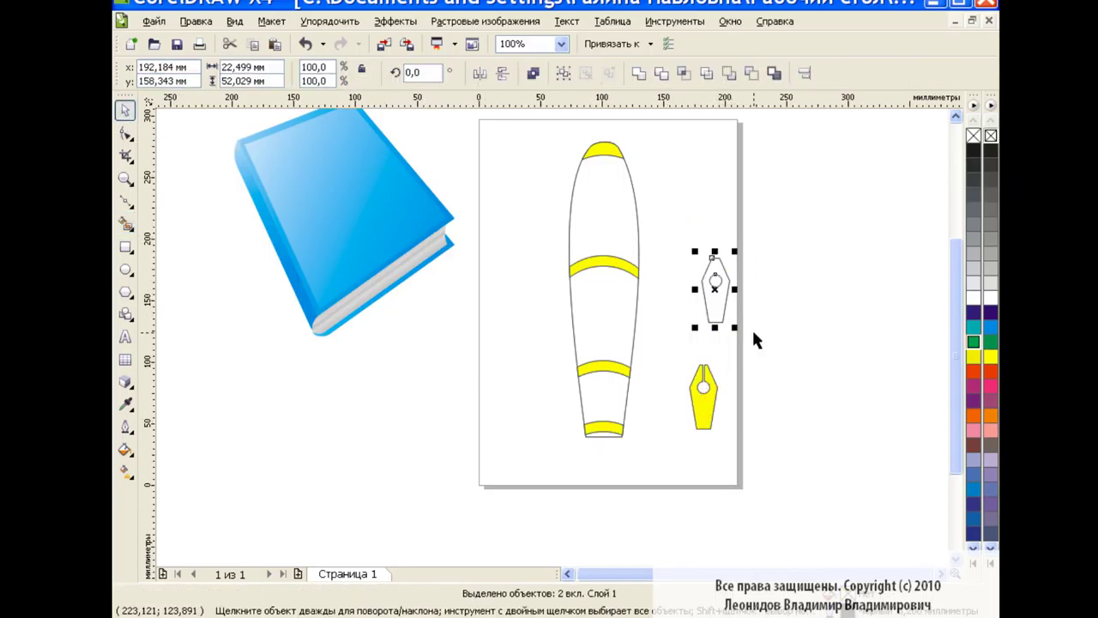
{"action": "key", "text": "Delete"}
Mirror the nib vertically and place it at the pen's bottom tip.
{"action": "left_click", "coordinate": [702, 412]}
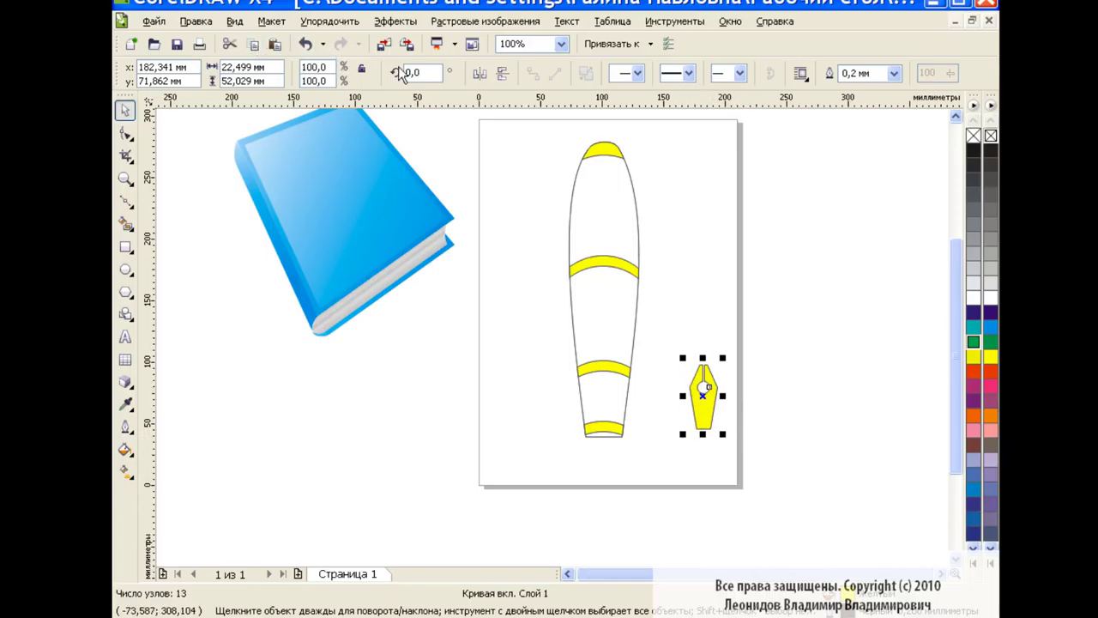
{"action": "left_click", "coordinate": [503, 73]}
{"action": "left_click_drag", "start_coordinate": [721, 395], "coordinate": [622, 469]}
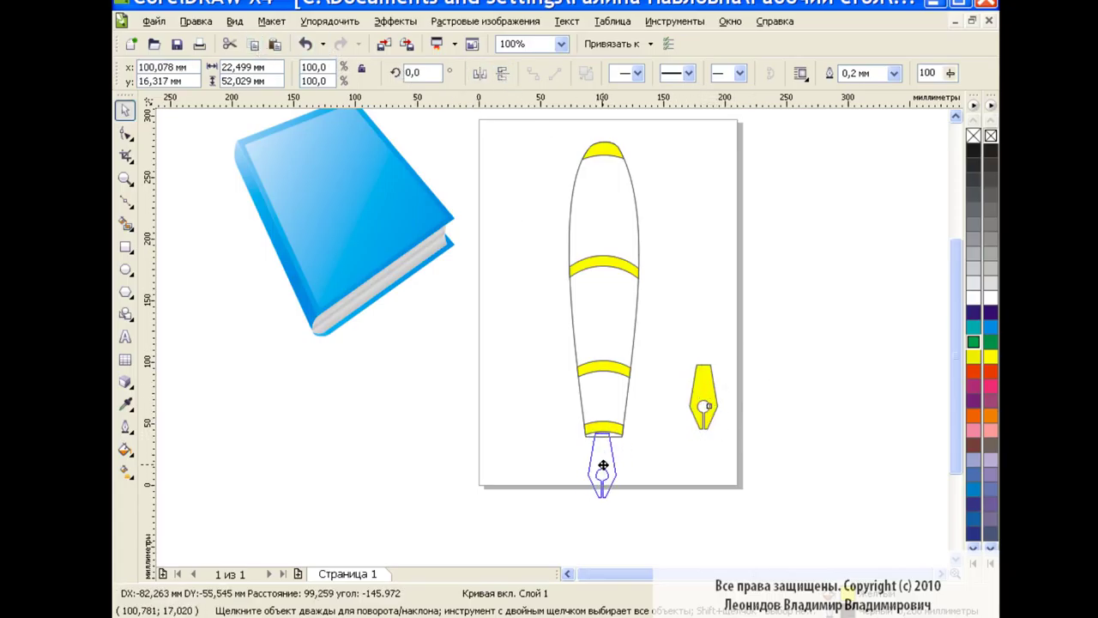
{"action": "left_click", "coordinate": [678, 459]}
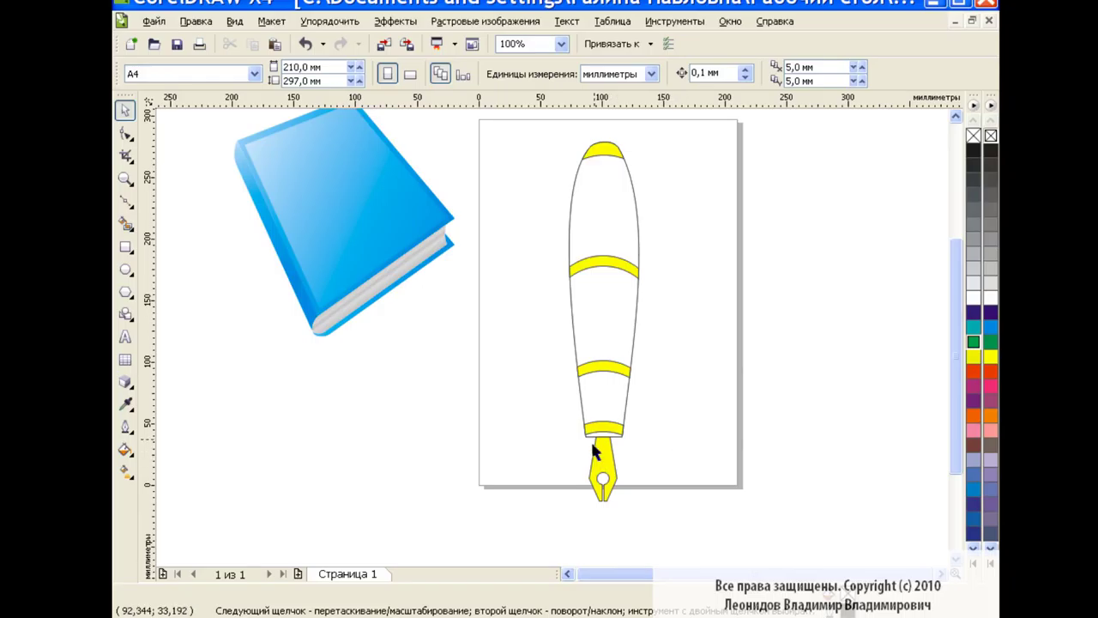
At 400% zoom, raise the nib about 3.7 mm toward the band and centre it.
{"action": "left_click", "coordinate": [561, 44]}
{"action": "left_click", "coordinate": [515, 183]}
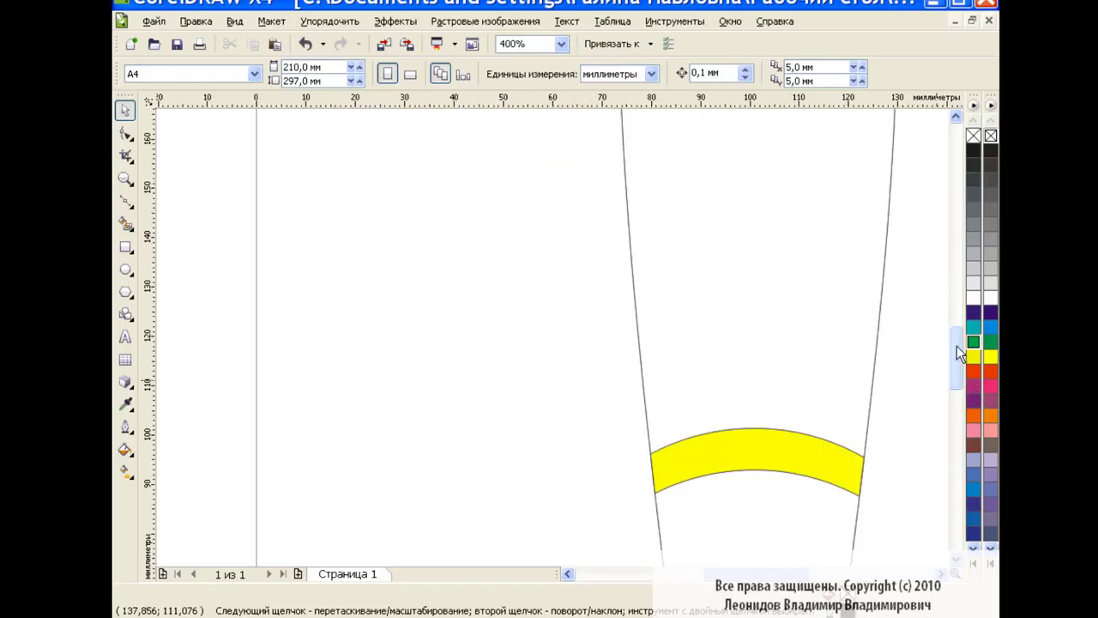
{"action": "left_click_drag", "start_coordinate": [959, 348], "coordinate": [958, 409]}
{"action": "left_click", "coordinate": [755, 366]}
{"action": "mouse_move", "coordinate": [755, 366]}
{"action": "left_mouse_down"}
{"action": "mouse_move", "coordinate": [755, 352]}
{"action": "mouse_move", "coordinate": [862, 354]}
{"action": "left_mouse_up"}
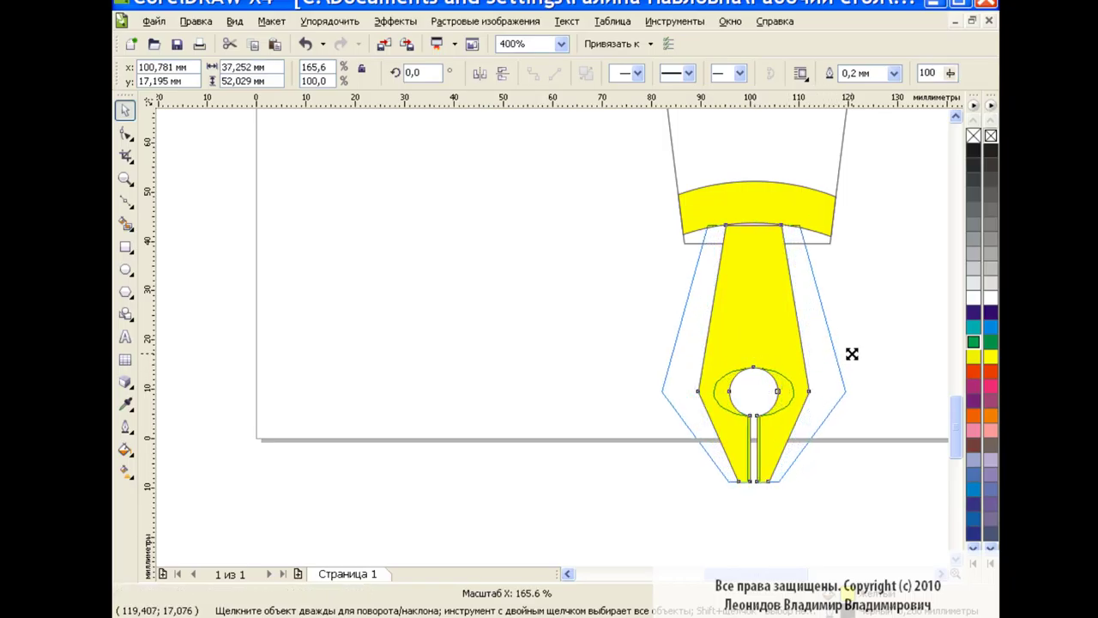
{"action": "left_click_drag", "start_coordinate": [756, 354], "coordinate": [759, 354]}
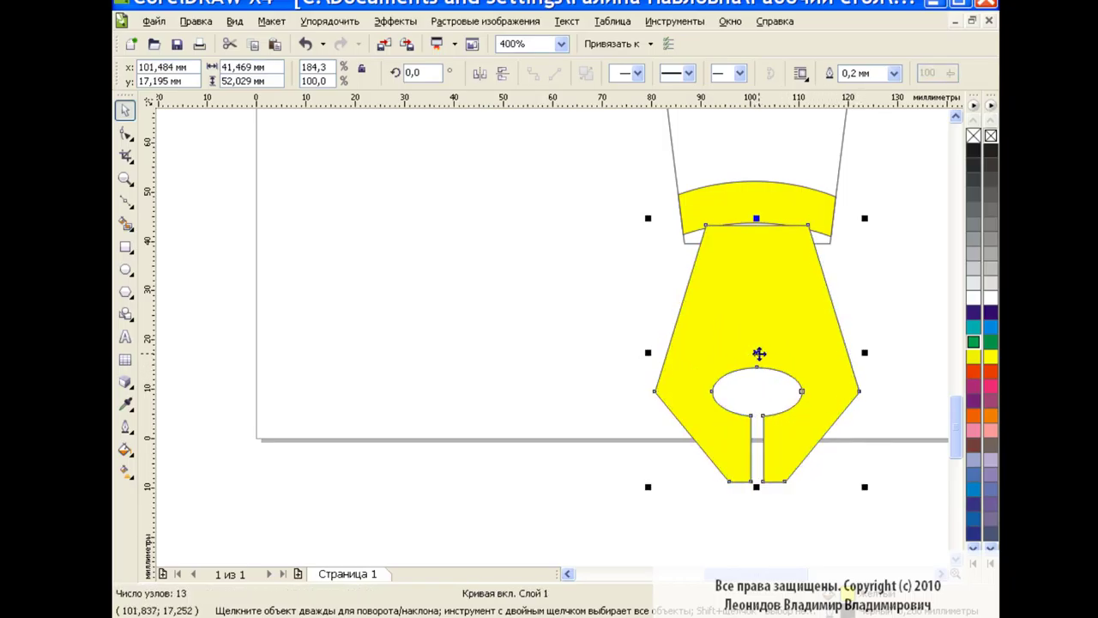
Widen the nib's top corners and bend its top edge into a curve, returning to 100%.
{"action": "left_click", "coordinate": [126, 133]}
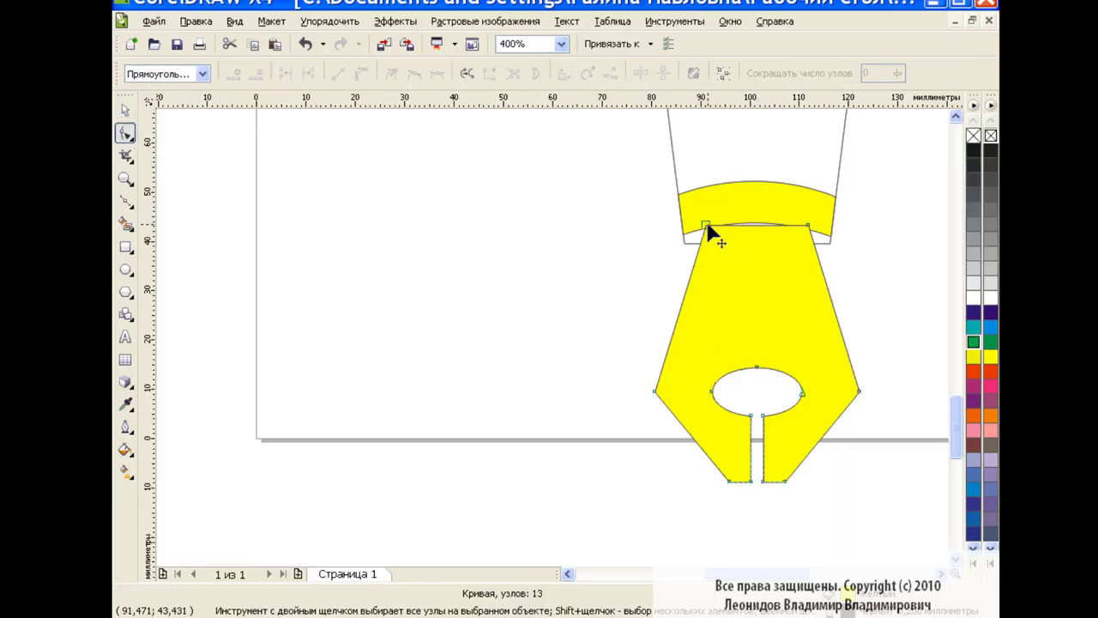
{"action": "left_click_drag", "start_coordinate": [706, 228], "coordinate": [686, 243]}
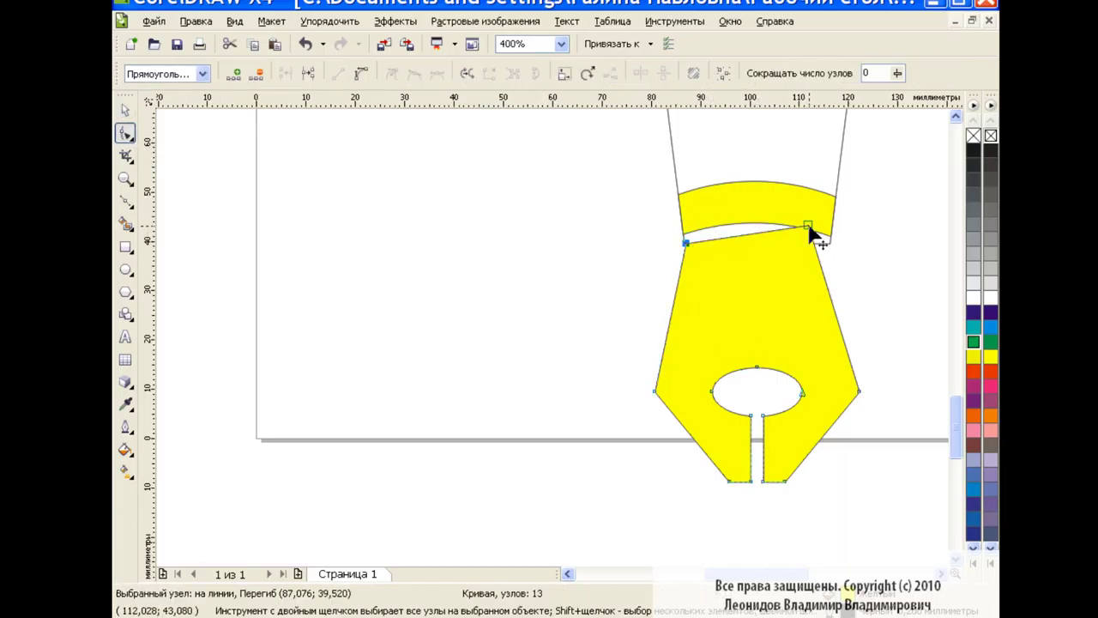
{"action": "left_click_drag", "start_coordinate": [808, 226], "coordinate": [829, 245]}
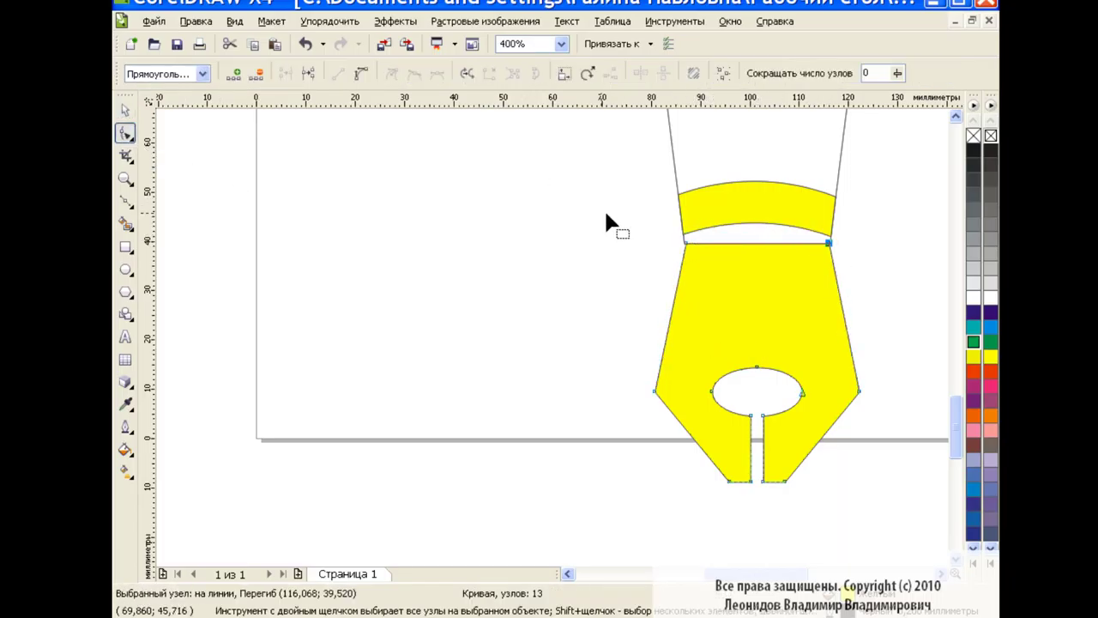
{"action": "left_click", "coordinate": [730, 242]}
{"action": "left_click_drag", "start_coordinate": [736, 242], "coordinate": [754, 233]}
{"action": "key", "text": "space"}
{"action": "left_click", "coordinate": [561, 44]}
{"action": "left_click", "coordinate": [541, 161]}
{"action": "left_click", "coordinate": [562, 43]}
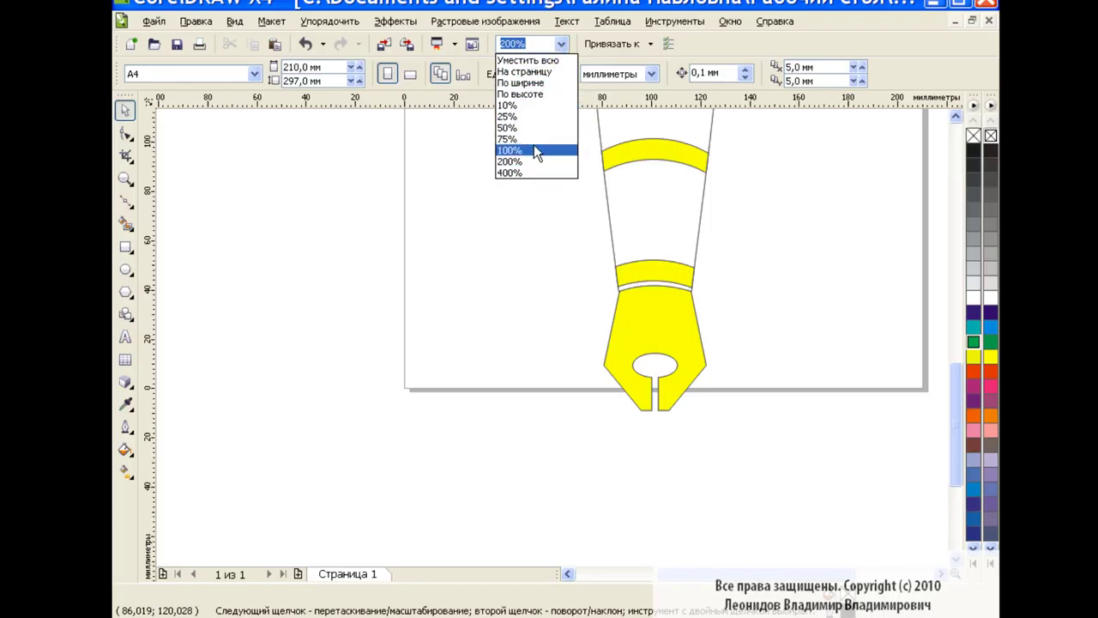
{"action": "left_click", "coordinate": [534, 151]}
{"action": "left_click_drag", "start_coordinate": [956, 347], "coordinate": [942, 273]}
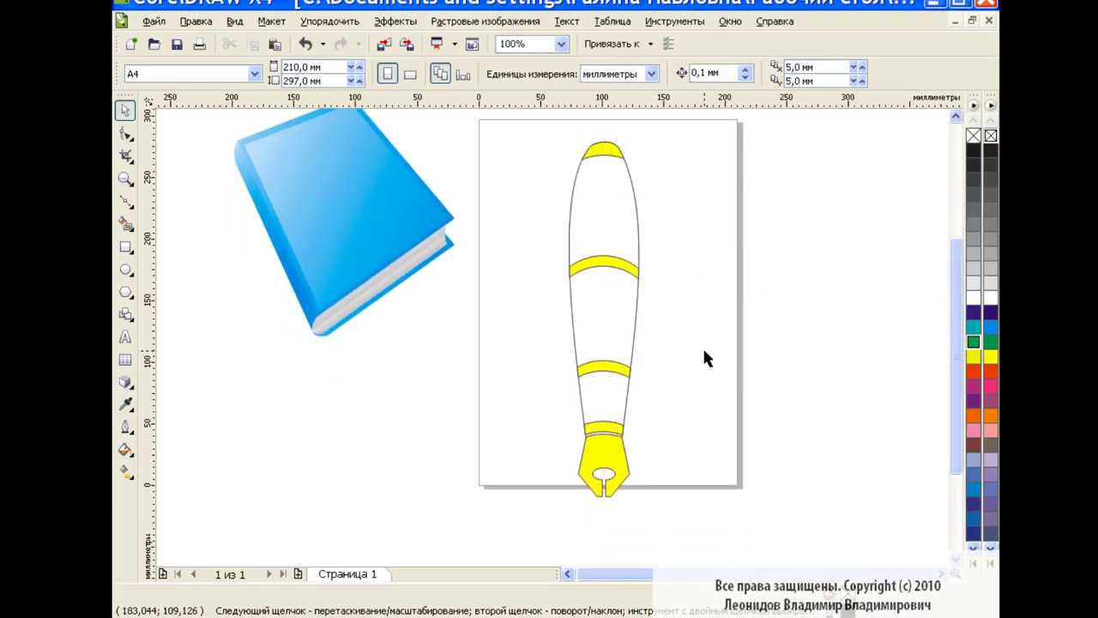
Give the nib the gold 'Цилиндрический - золотой 02' preset fountain fill.
{"action": "left_click", "coordinate": [604, 464]}
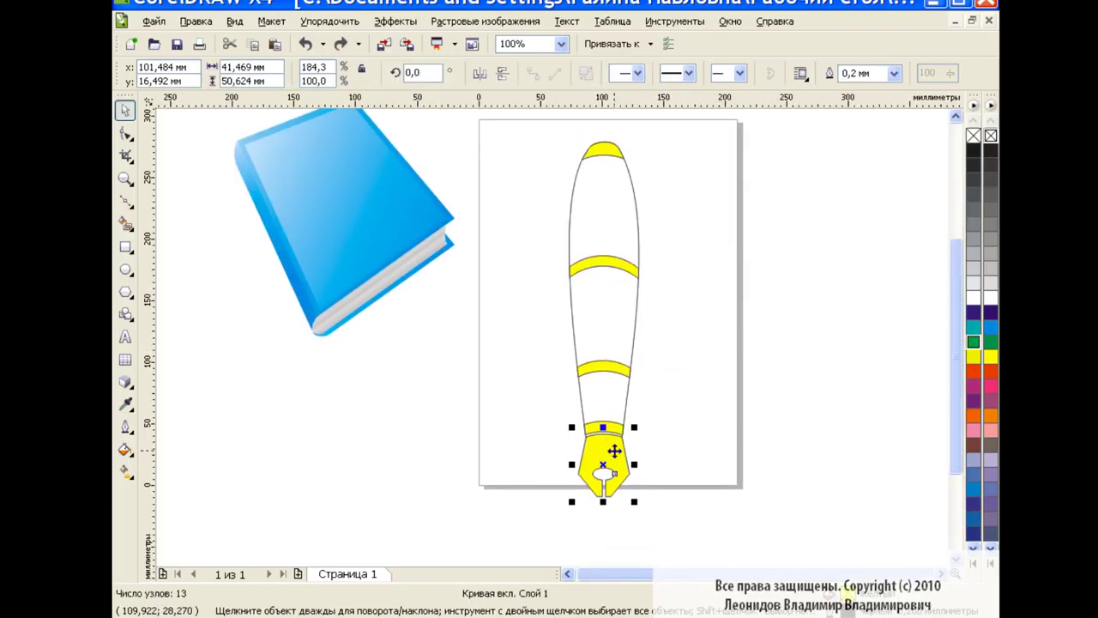
{"action": "left_click", "coordinate": [126, 450]}
{"action": "left_click", "coordinate": [197, 478]}
{"action": "left_click", "coordinate": [533, 424]}
{"action": "scroll", "coordinate": [538, 481], "scroll_direction": "down", "scroll_amount": 10}
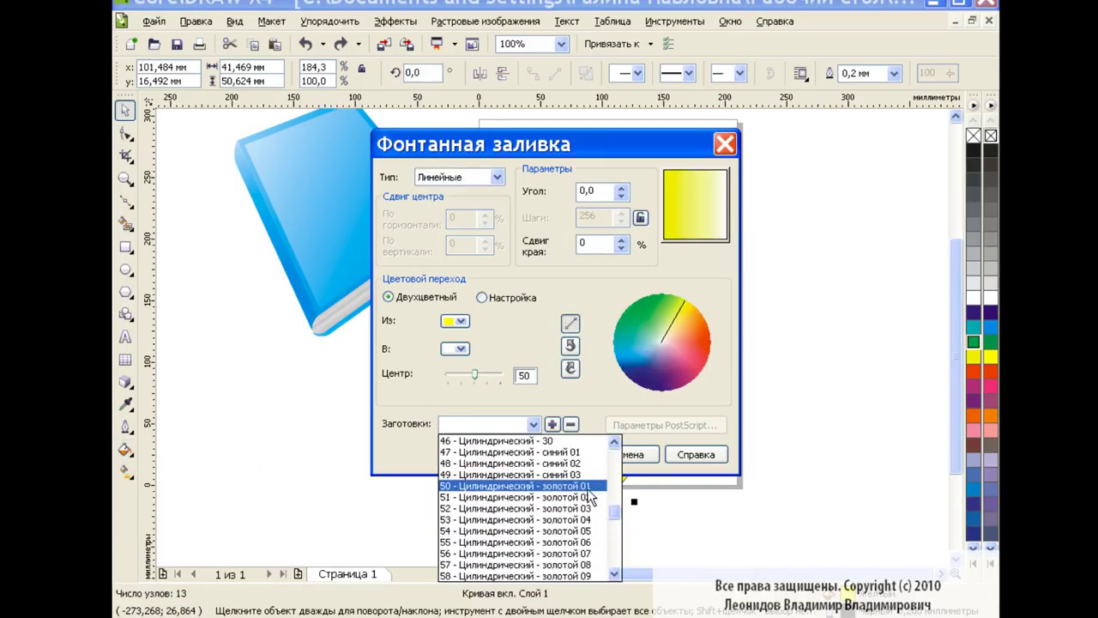
{"action": "left_click", "coordinate": [549, 474]}
{"action": "left_click", "coordinate": [533, 424]}
{"action": "left_click", "coordinate": [600, 508]}
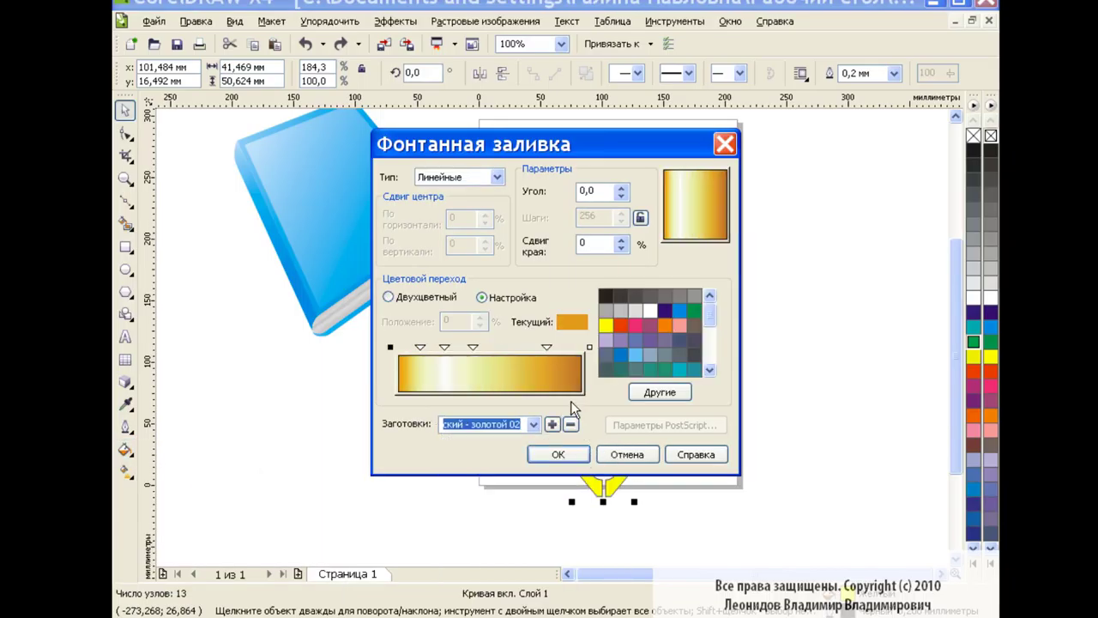
{"action": "left_click", "coordinate": [562, 455]}
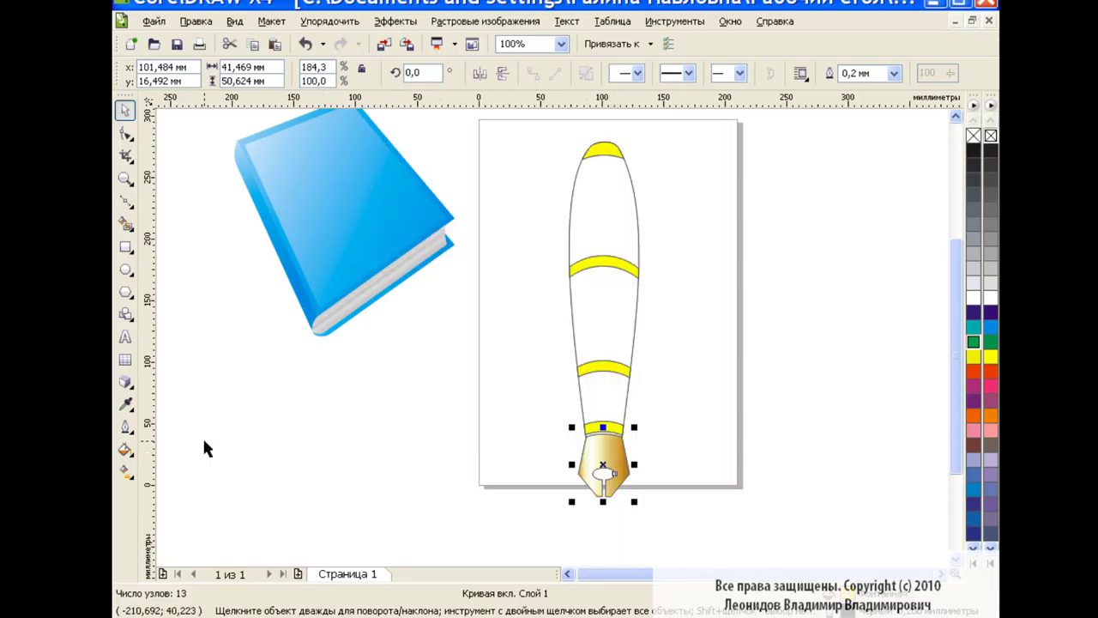
Tilt the nib's gold gradient to about −22° with the Interactive Fill tool.
{"action": "left_click", "coordinate": [126, 472]}
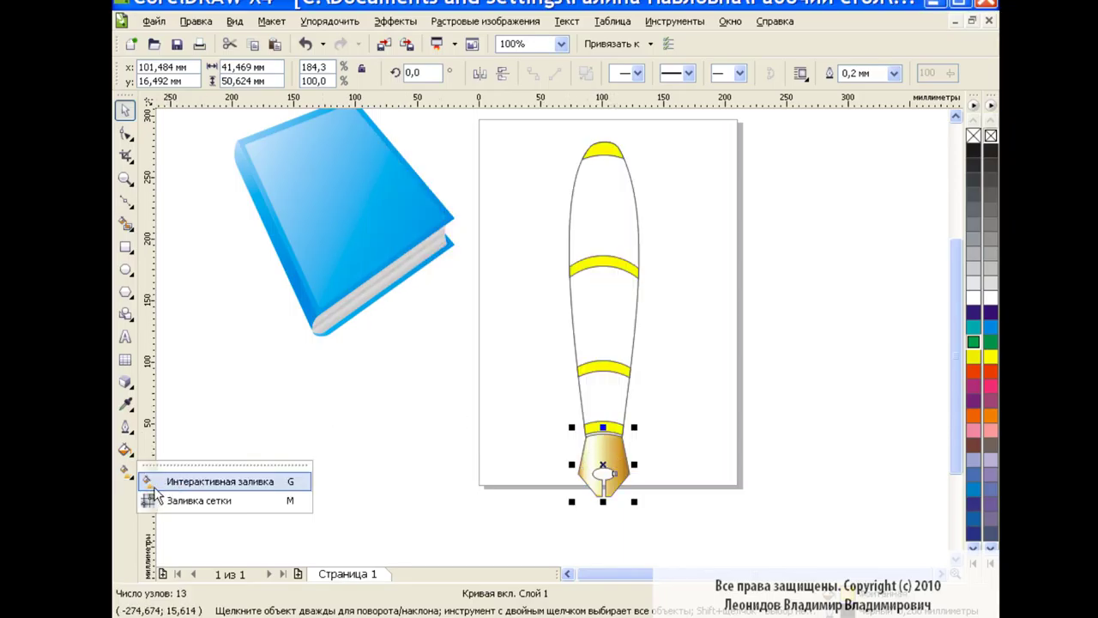
{"action": "left_click", "coordinate": [172, 482]}
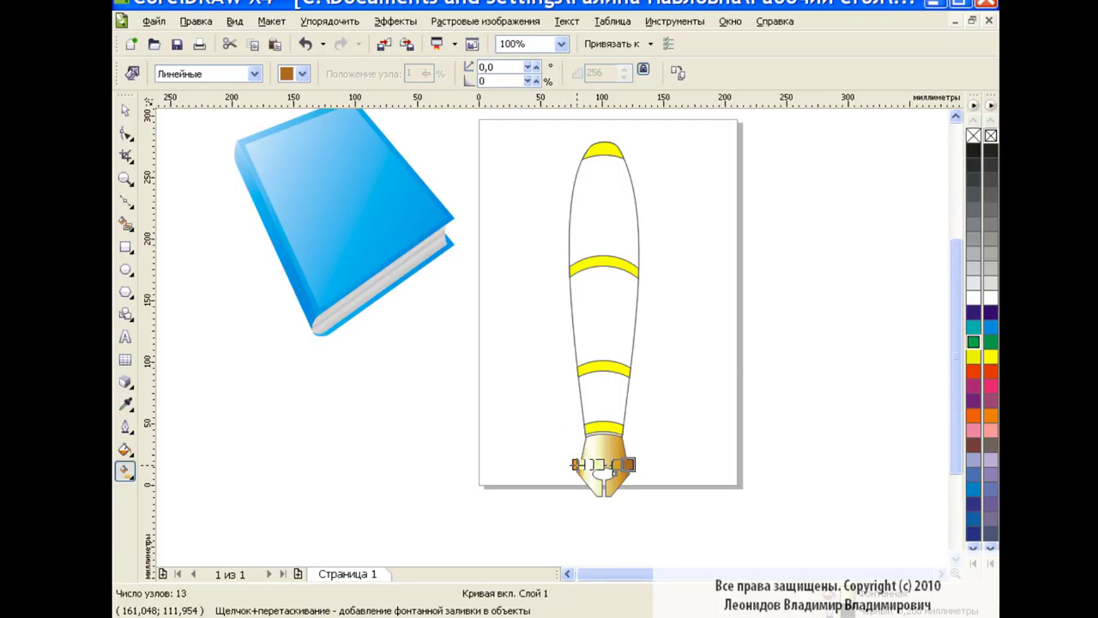
{"action": "left_click_drag", "start_coordinate": [629, 464], "coordinate": [631, 466]}
{"action": "key", "text": "space"}
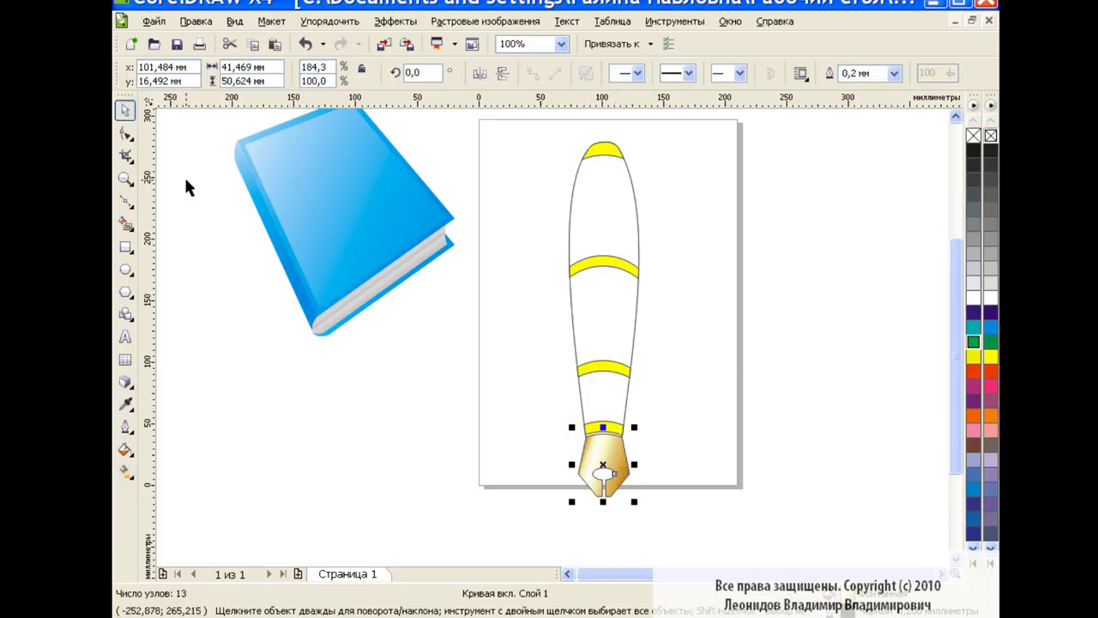
Copy the nib's gold gradient fill onto the yellow band just above the nib.
{"action": "left_click", "coordinate": [184, 175]}
{"action": "left_click", "coordinate": [603, 426]}
{"action": "left_click", "coordinate": [196, 20]}
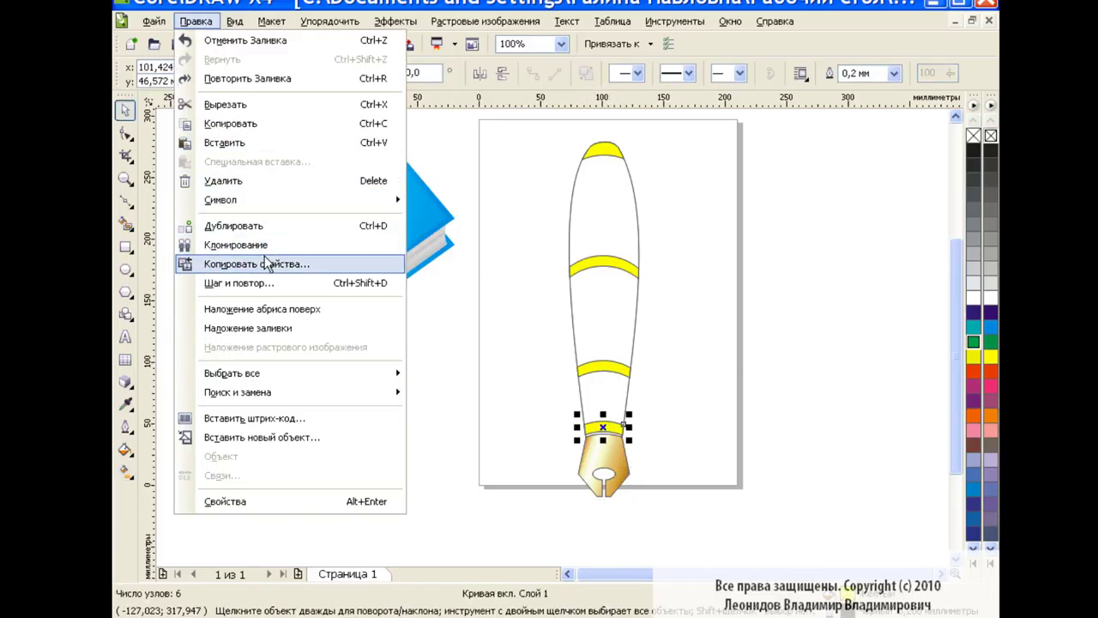
{"action": "left_click", "coordinate": [256, 264]}
{"action": "left_click", "coordinate": [599, 341]}
{"action": "left_click", "coordinate": [606, 461]}
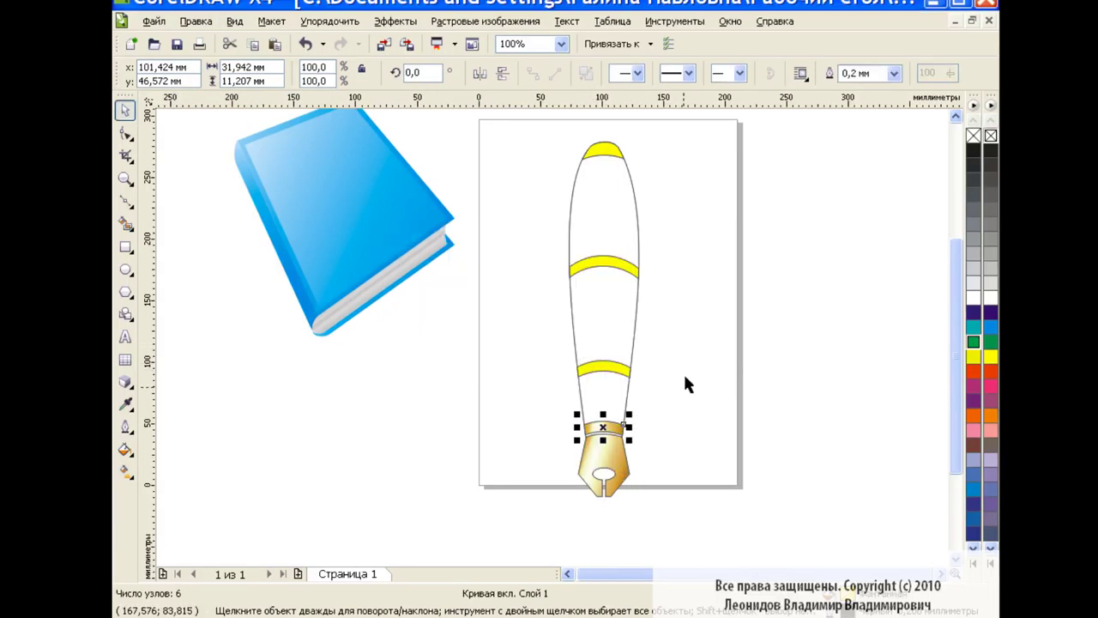
Copy the same gold fill onto the lowest and upper yellow bands of the pen.
{"action": "left_click", "coordinate": [617, 371]}
{"action": "left_click", "coordinate": [195, 21]}
{"action": "left_click", "coordinate": [256, 264]}
{"action": "left_click", "coordinate": [658, 338]}
{"action": "left_click", "coordinate": [604, 426]}
{"action": "left_click", "coordinate": [626, 272]}
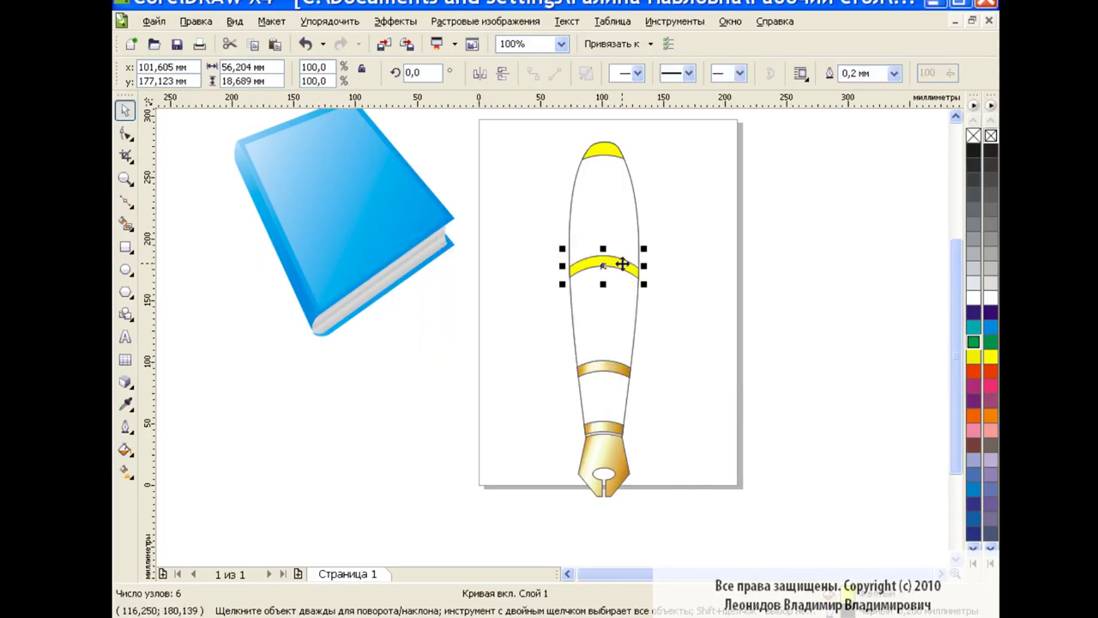
{"action": "left_click", "coordinate": [195, 21]}
{"action": "left_click", "coordinate": [256, 264]}
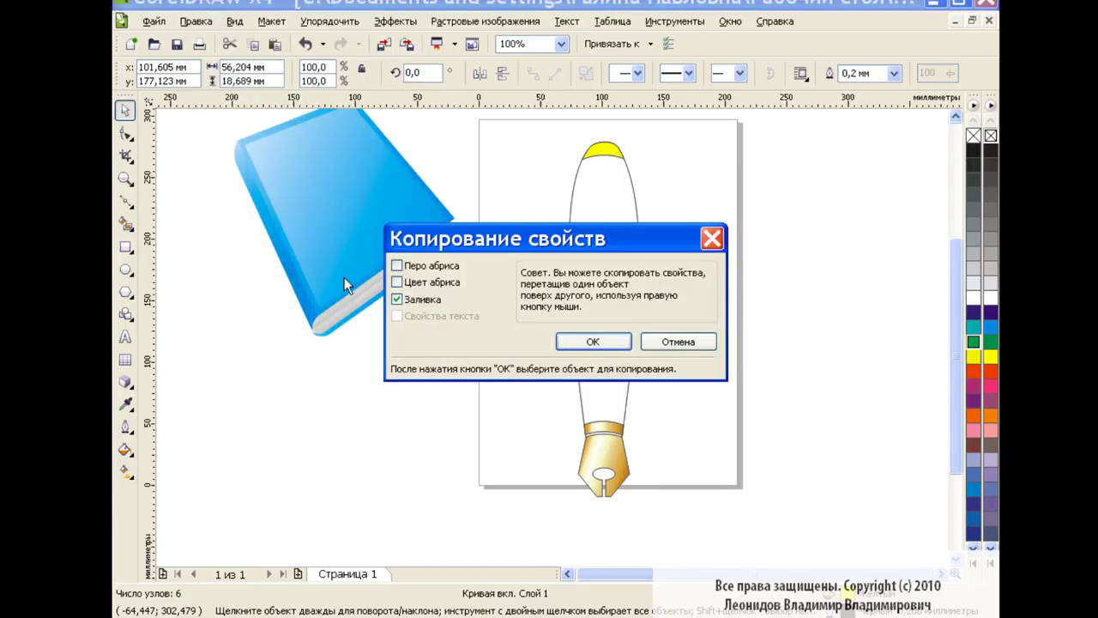
{"action": "left_click", "coordinate": [658, 338]}
{"action": "left_click", "coordinate": [608, 369]}
Give the yellow cap at the top of the pen the gold fill too.
{"action": "left_click", "coordinate": [603, 152]}
{"action": "left_click", "coordinate": [195, 21]}
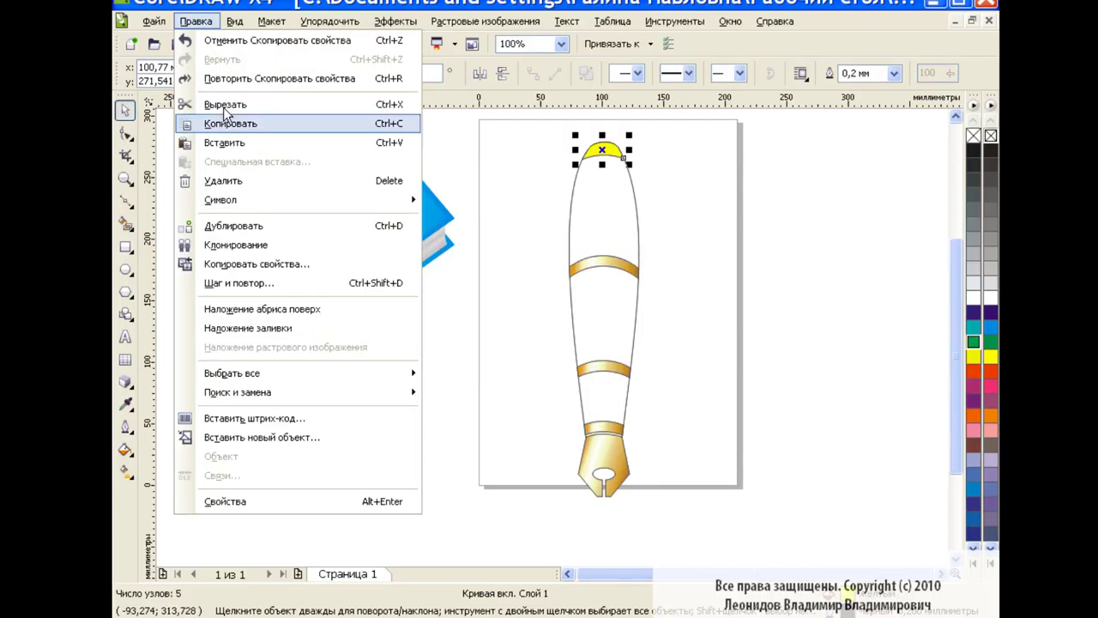
{"action": "left_click", "coordinate": [257, 264]}
{"action": "left_click", "coordinate": [658, 338]}
{"action": "left_click", "coordinate": [588, 267]}
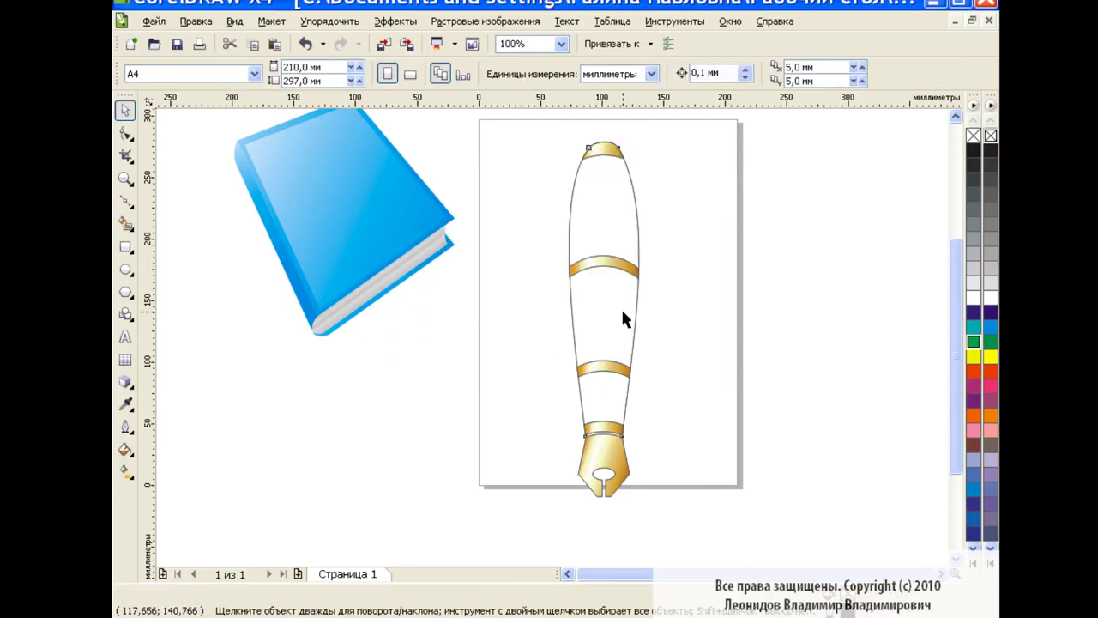
Select the pen body and open its Fountain Fill settings.
{"action": "left_click", "coordinate": [615, 331]}
{"action": "left_click", "coordinate": [125, 450]}
{"action": "left_click", "coordinate": [176, 450]}
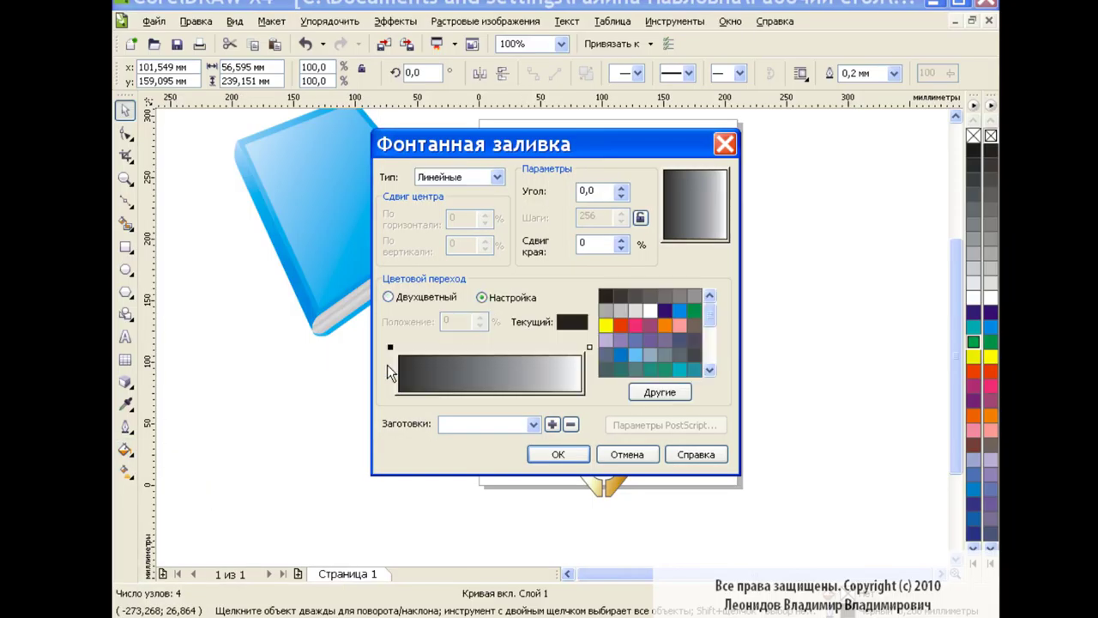
Apply a violet-to-blue gradient to the pen body, angled diagonally at about −17°.
{"action": "left_click", "coordinate": [681, 311]}
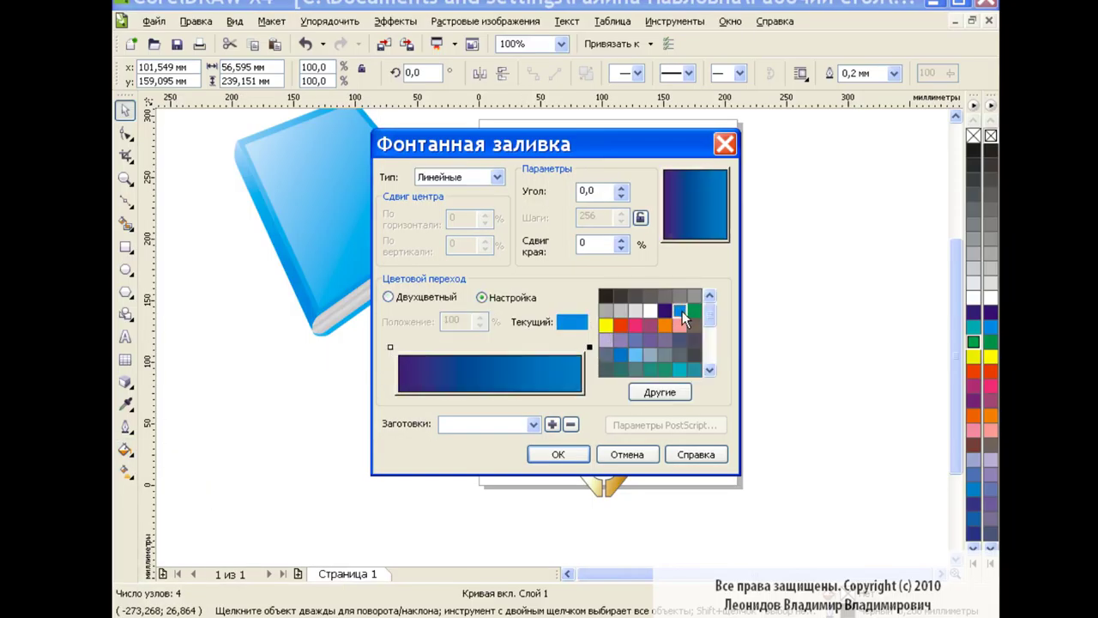
{"action": "left_click", "coordinate": [573, 457]}
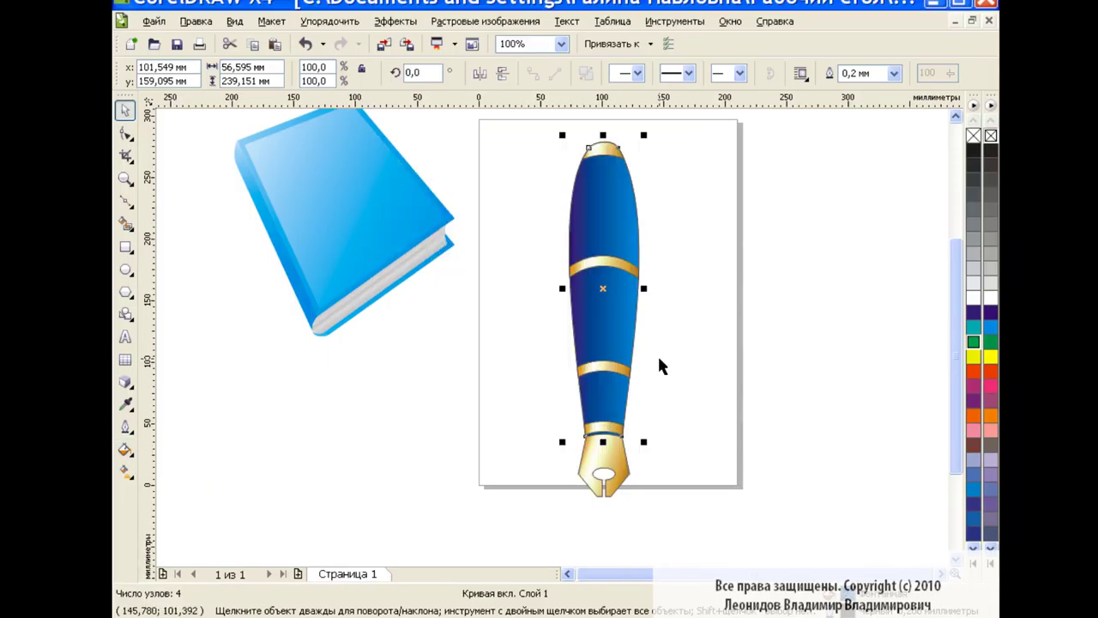
{"action": "left_click", "coordinate": [129, 472]}
{"action": "left_click_drag", "start_coordinate": [574, 271], "coordinate": [647, 282]}
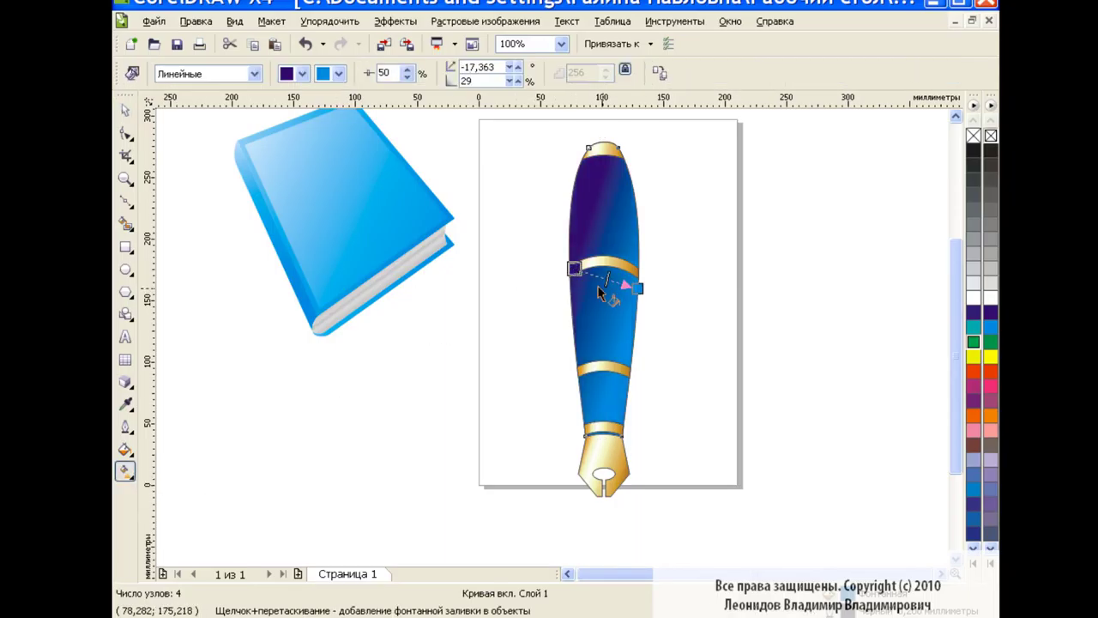
{"action": "key", "text": "space"}
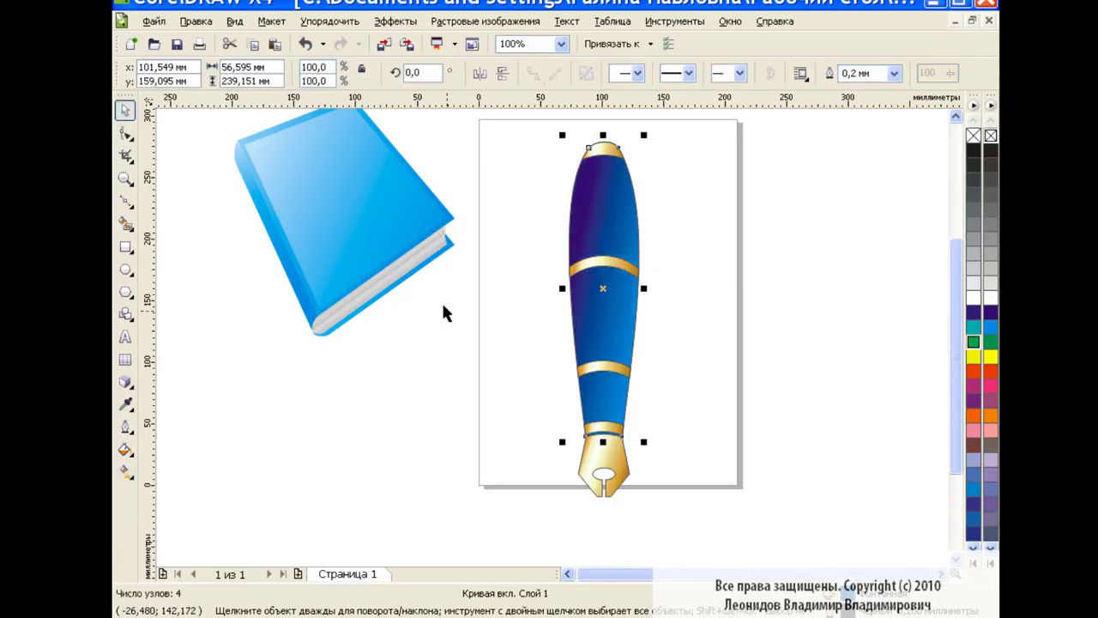
{"action": "left_click_drag", "start_coordinate": [549, 127], "coordinate": [665, 515]}
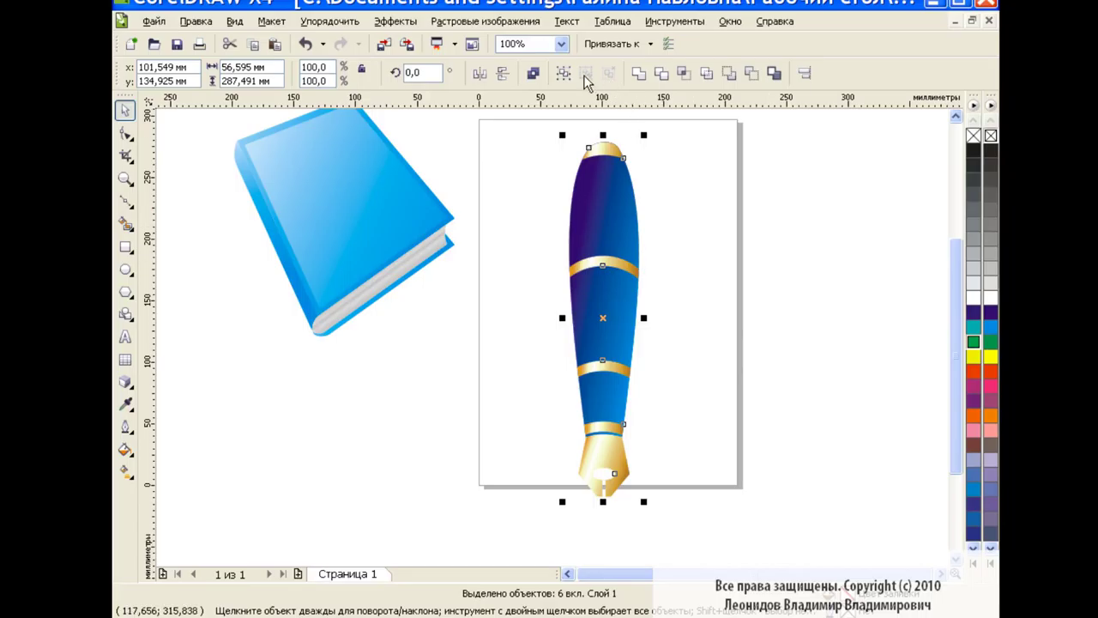
Move the book down-right, then shrink the pen and tilt it diagonally over the book.
{"action": "left_click_drag", "start_coordinate": [368, 200], "coordinate": [460, 305]}
{"action": "left_click", "coordinate": [605, 386]}
{"action": "left_click_drag", "start_coordinate": [643, 502], "coordinate": [624, 422]}
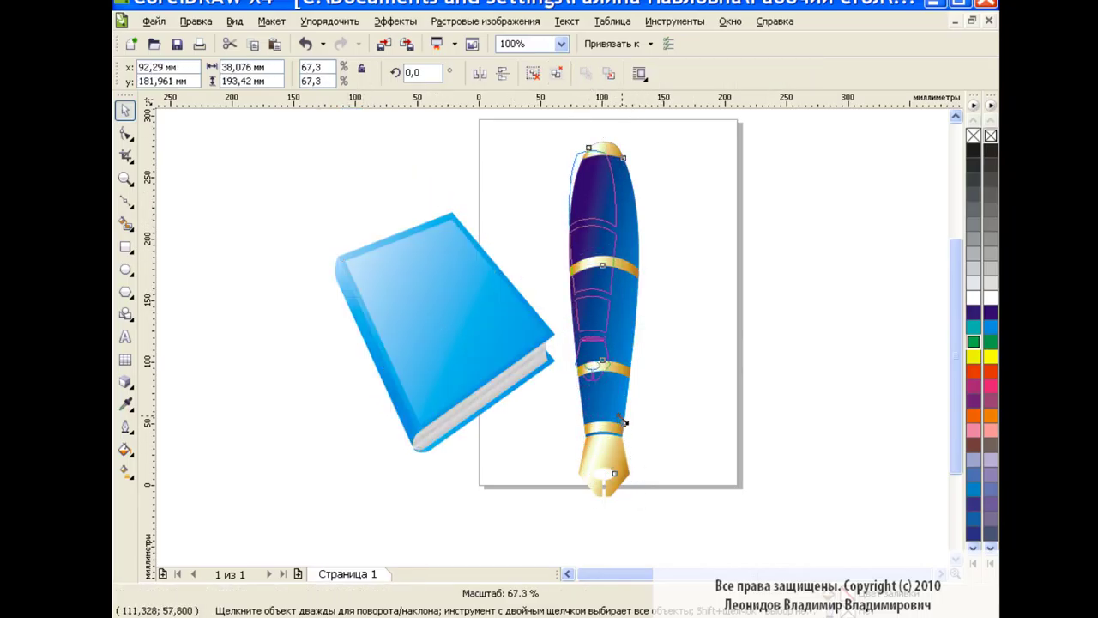
{"action": "left_click", "coordinate": [622, 420]}
{"action": "mouse_move", "coordinate": [632, 380]}
{"action": "left_mouse_down"}
{"action": "mouse_move", "coordinate": [664, 353]}
{"action": "mouse_move", "coordinate": [670, 373]}
{"action": "left_mouse_up"}
{"action": "left_click", "coordinate": [671, 228]}
{"action": "left_click", "coordinate": [644, 304]}
{"action": "left_click", "coordinate": [673, 348]}
{"action": "mouse_move", "coordinate": [612, 245]}
{"action": "left_mouse_down"}
{"action": "mouse_move", "coordinate": [530, 283]}
{"action": "mouse_move", "coordinate": [465, 296]}
{"action": "mouse_move", "coordinate": [440, 281]}
{"action": "left_mouse_up"}
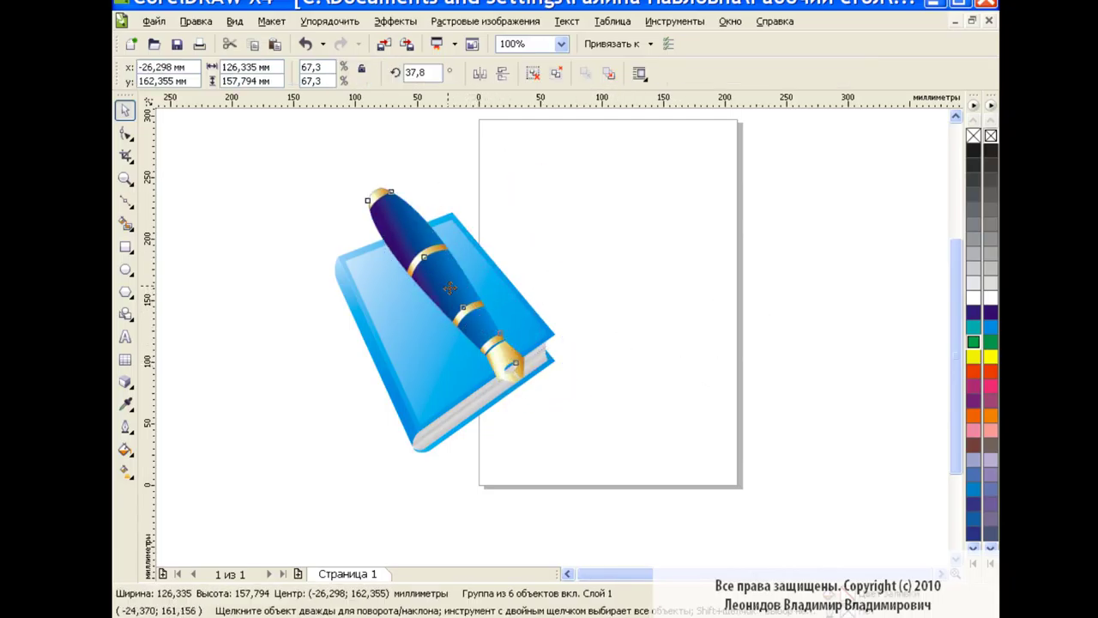
Scale the pen to about 100 mm wide on the book and move both onto the page.
{"action": "left_click_drag", "start_coordinate": [524, 176], "coordinate": [490, 215]}
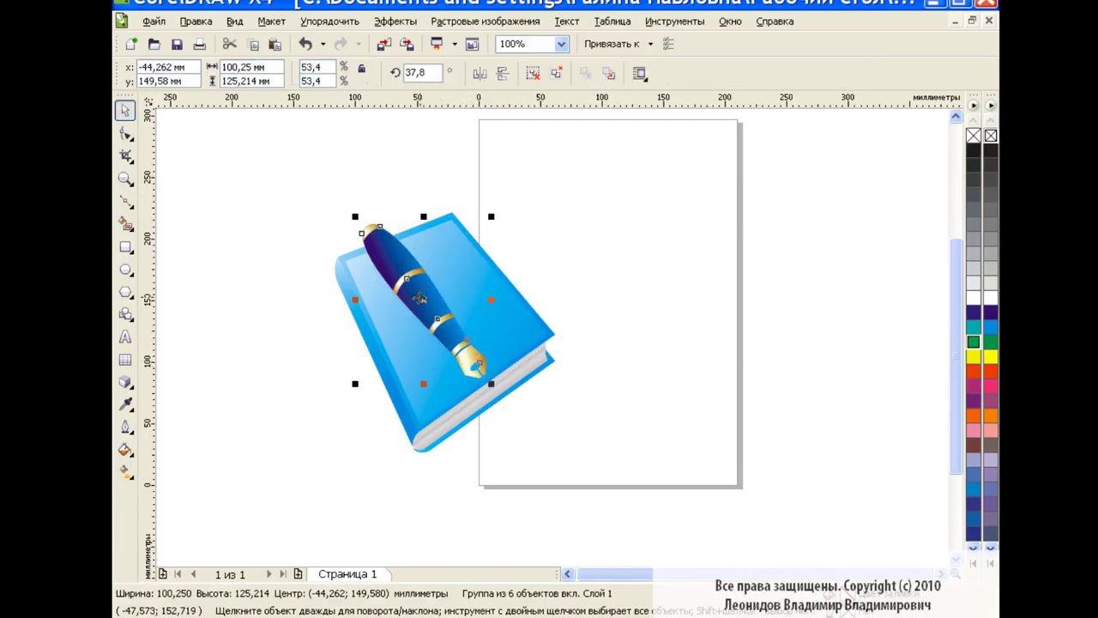
{"action": "left_click_drag", "start_coordinate": [429, 300], "coordinate": [425, 314]}
{"action": "left_click", "coordinate": [645, 320]}
{"action": "left_click_drag", "start_coordinate": [294, 197], "coordinate": [657, 490]}
{"action": "left_click_drag", "start_coordinate": [446, 335], "coordinate": [588, 297]}
{"action": "left_click_drag", "start_coordinate": [954, 363], "coordinate": [954, 348]}
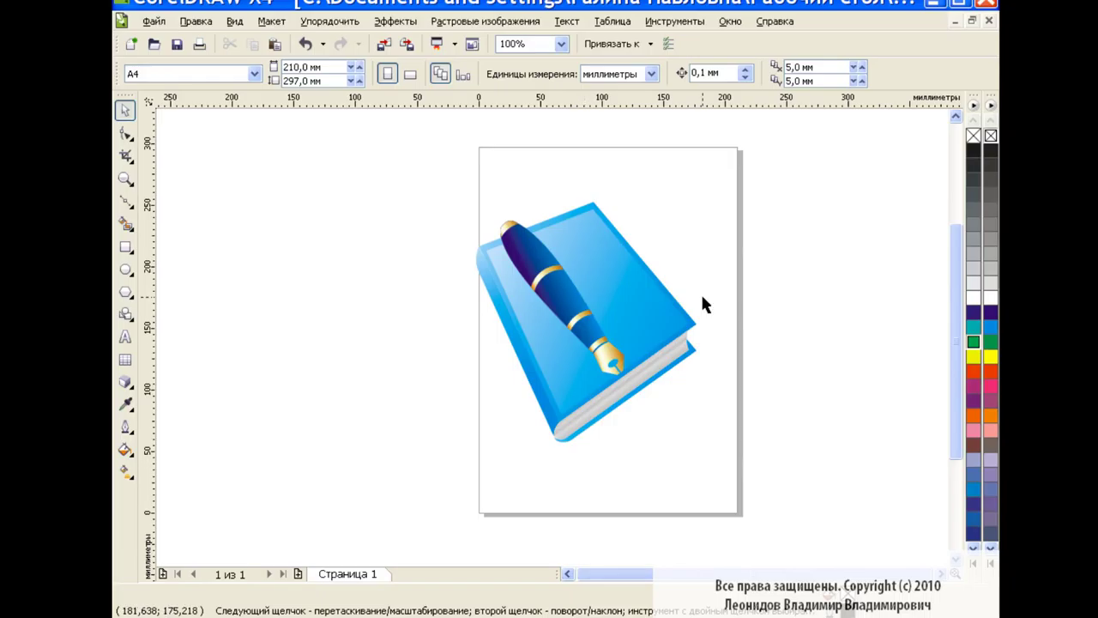
Draw a thin tall rectangle below the book and convert it to curves to bend it.
{"action": "left_click", "coordinate": [125, 247]}
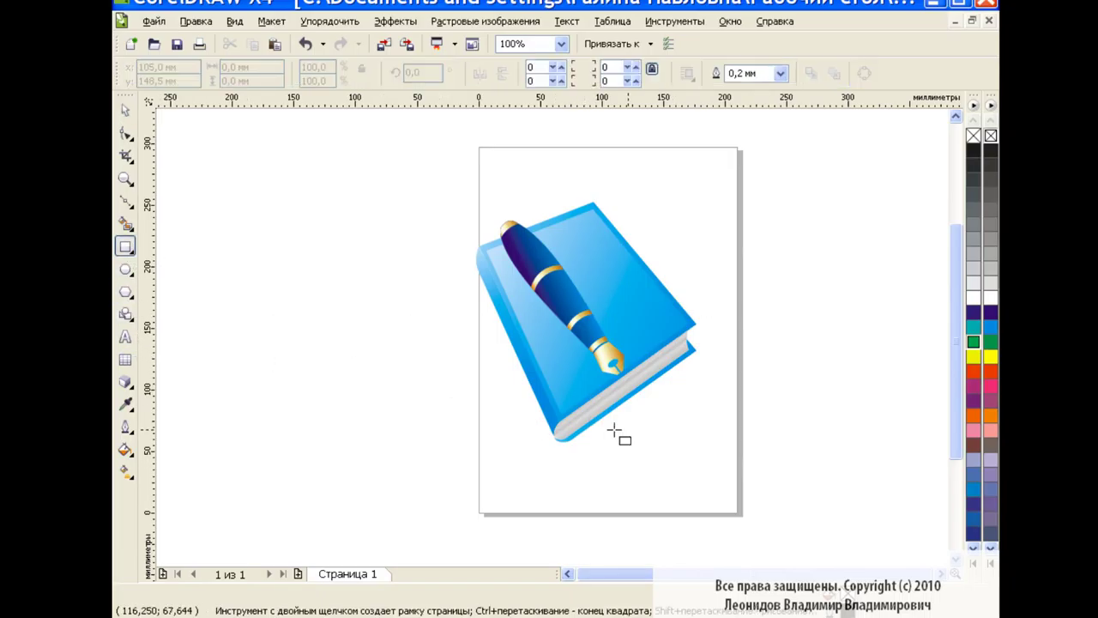
{"action": "left_click_drag", "start_coordinate": [672, 396], "coordinate": [685, 468]}
{"action": "key", "text": "F10"}
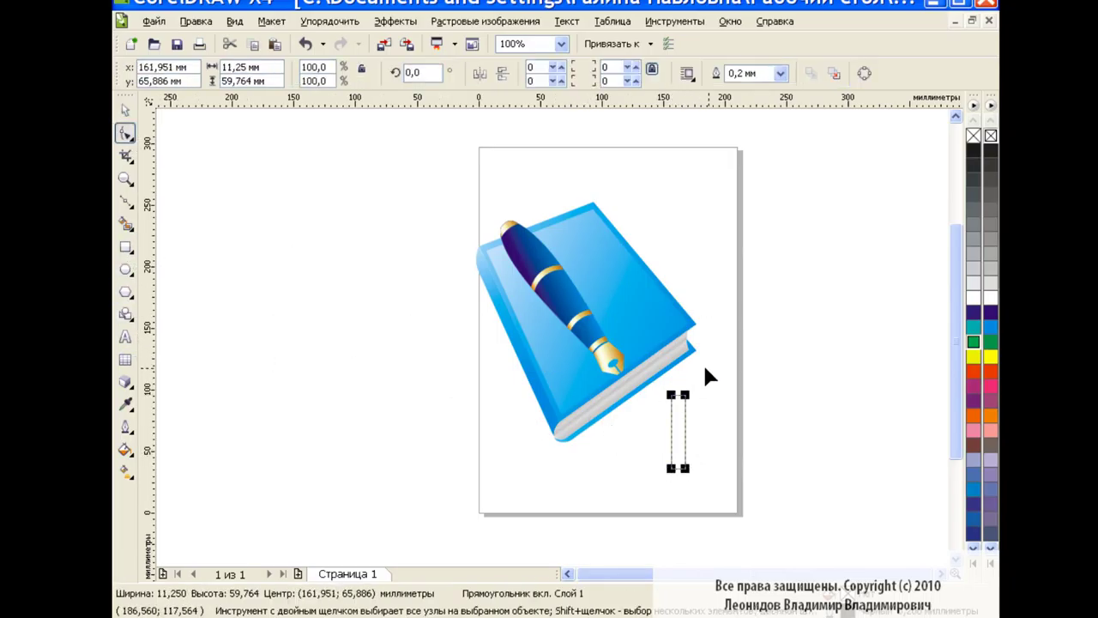
{"action": "left_click", "coordinate": [864, 73]}
{"action": "left_click_drag", "start_coordinate": [725, 376], "coordinate": [635, 491]}
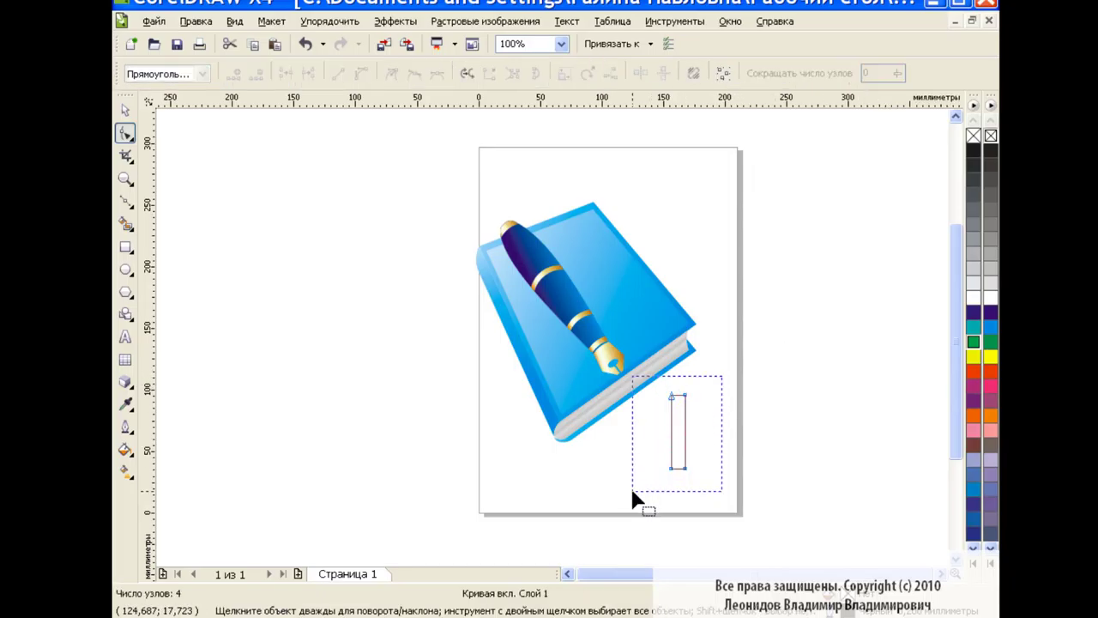
{"action": "mouse_move", "coordinate": [650, 386]}
{"action": "left_mouse_down"}
{"action": "mouse_move", "coordinate": [692, 404]}
{"action": "mouse_move", "coordinate": [665, 408]}
{"action": "left_mouse_up"}
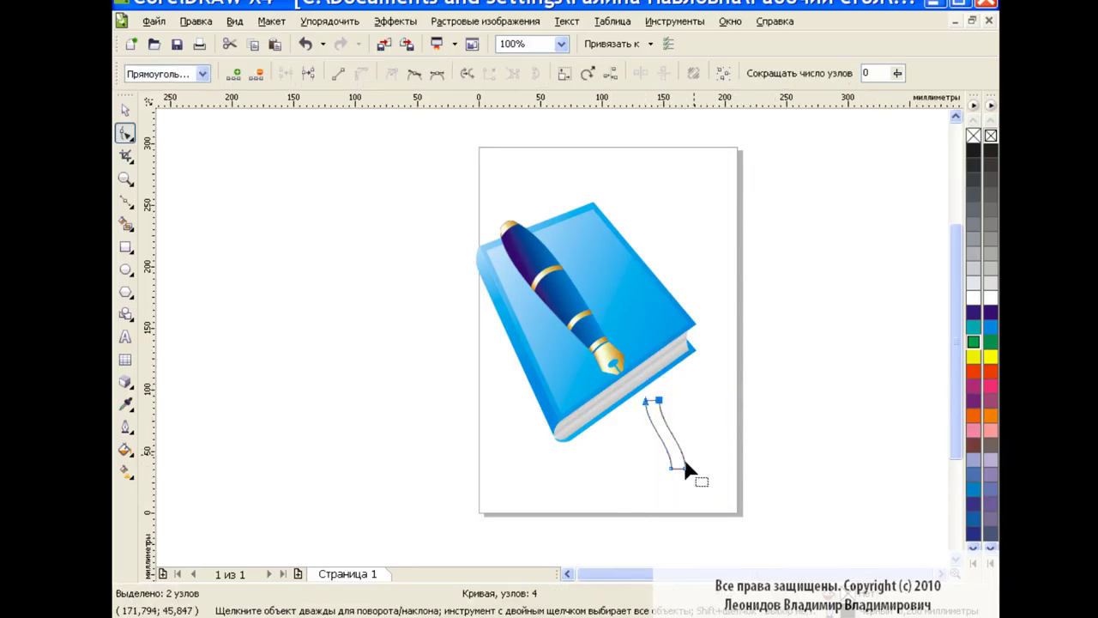
{"action": "key", "text": "space"}
Rotate the ribbon strip about 38.3° and reshape its end nodes.
{"action": "left_click", "coordinate": [662, 435]}
{"action": "mouse_move", "coordinate": [633, 399]}
{"action": "left_mouse_down"}
{"action": "mouse_move", "coordinate": [615, 433]}
{"action": "mouse_move", "coordinate": [659, 459]}
{"action": "left_mouse_up"}
{"action": "key", "text": "F10"}
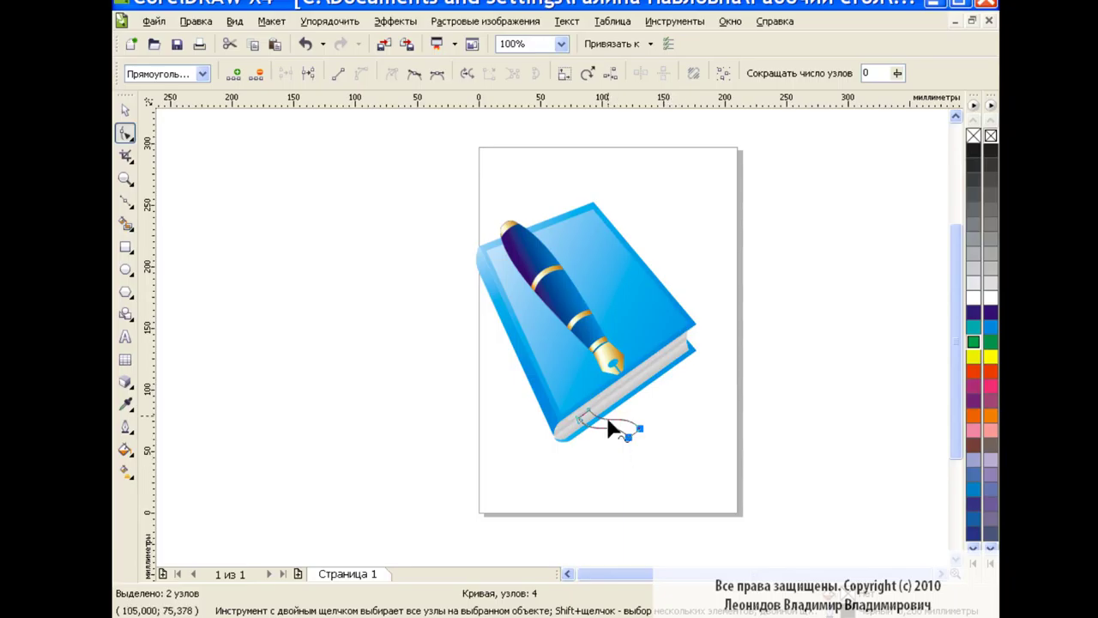
{"action": "left_click", "coordinate": [125, 110]}
Open the ribbon's Fountain Fill settings with a custom colour blend.
{"action": "left_click", "coordinate": [125, 449]}
{"action": "left_click", "coordinate": [215, 459]}
{"action": "left_click", "coordinate": [649, 453]}
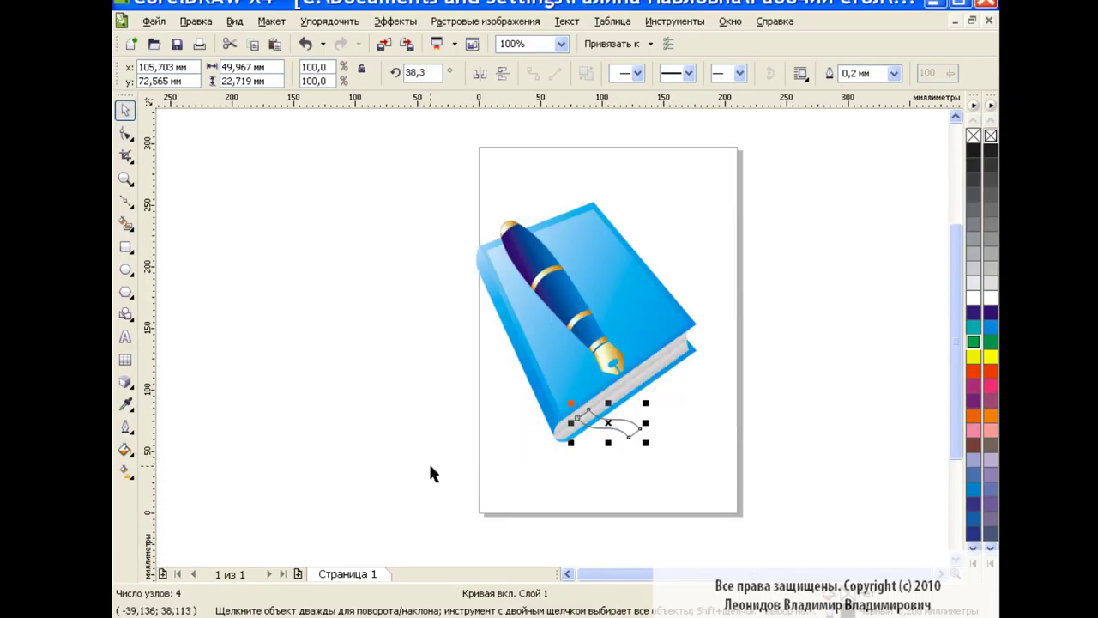
{"action": "left_click", "coordinate": [125, 449]}
{"action": "left_click", "coordinate": [198, 478]}
{"action": "left_click", "coordinate": [481, 297]}
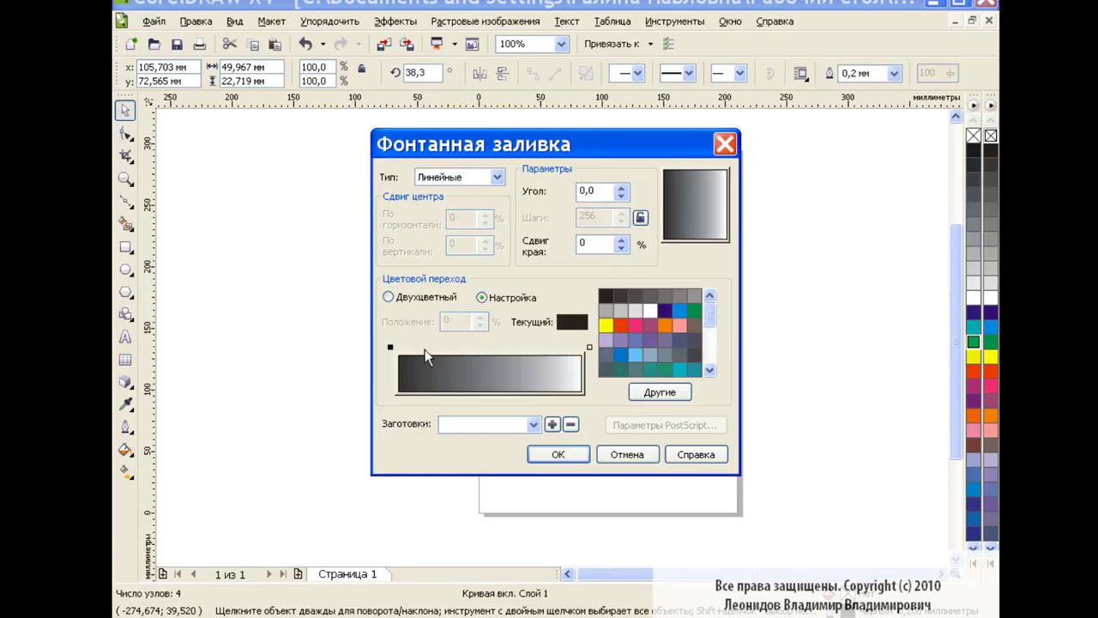
Fill the ribbon with an orange-red to light pink gradient and remove its outline.
{"action": "left_click", "coordinate": [620, 325]}
{"action": "left_click", "coordinate": [590, 348]}
{"action": "left_click", "coordinate": [659, 393]}
{"action": "left_click", "coordinate": [572, 385]}
{"action": "left_click_drag", "start_coordinate": [571, 385], "coordinate": [574, 426]}
{"action": "left_click", "coordinate": [421, 251]}
{"action": "left_click", "coordinate": [563, 453]}
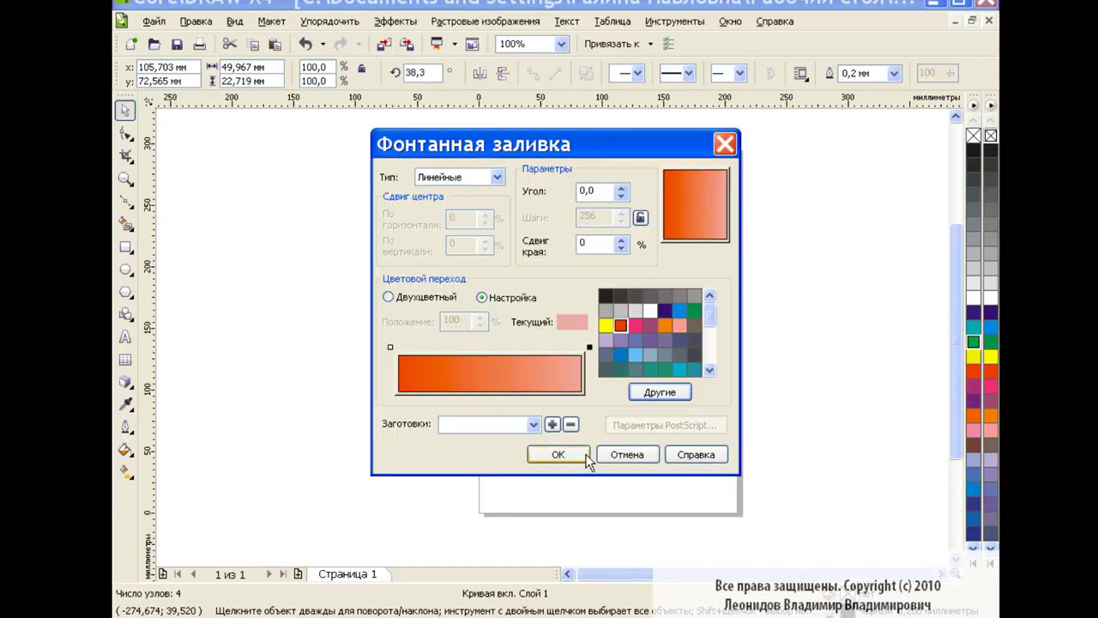
{"action": "left_click", "coordinate": [558, 454]}
{"action": "right_click", "coordinate": [991, 137]}
{"action": "left_click", "coordinate": [771, 388]}
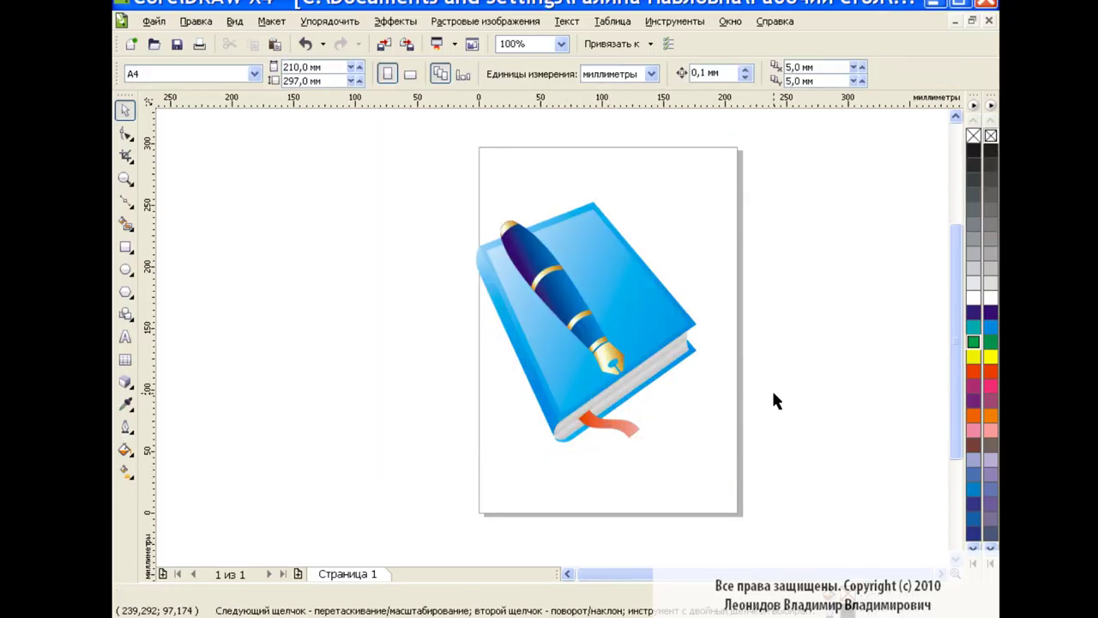
{"action": "left_click", "coordinate": [605, 420]}
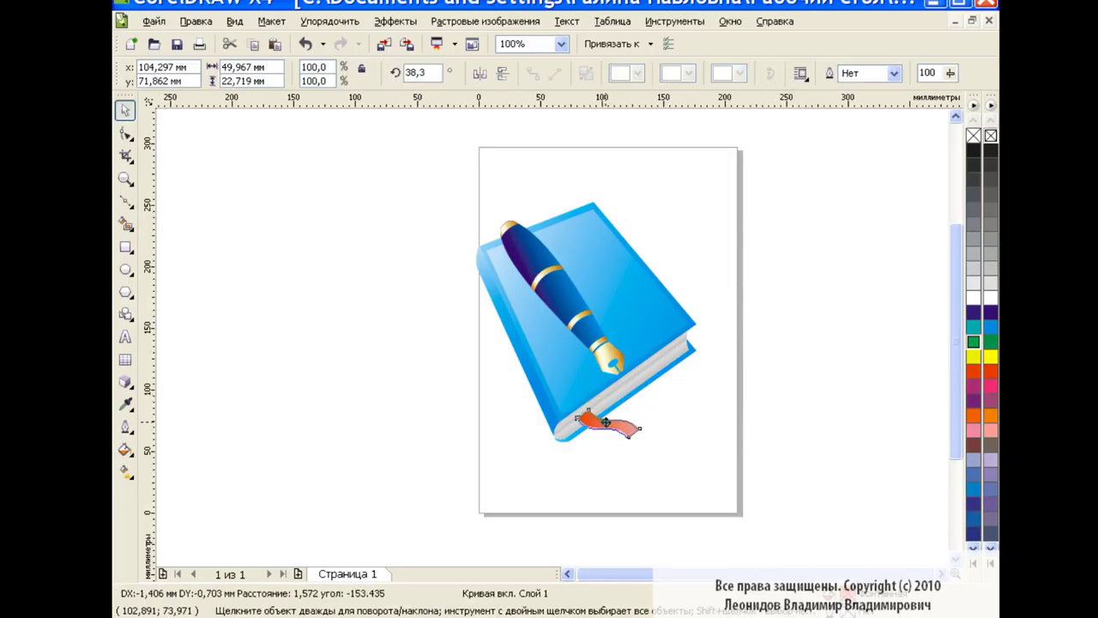
Group the book, pen and ribbon, then nudge the picture slightly up and right.
{"action": "left_click_drag", "start_coordinate": [437, 191], "coordinate": [729, 467]}
{"action": "left_click", "coordinate": [562, 72]}
{"action": "left_click", "coordinate": [717, 323]}
{"action": "left_click_drag", "start_coordinate": [584, 318], "coordinate": [588, 314]}
{"action": "left_click", "coordinate": [759, 339]}
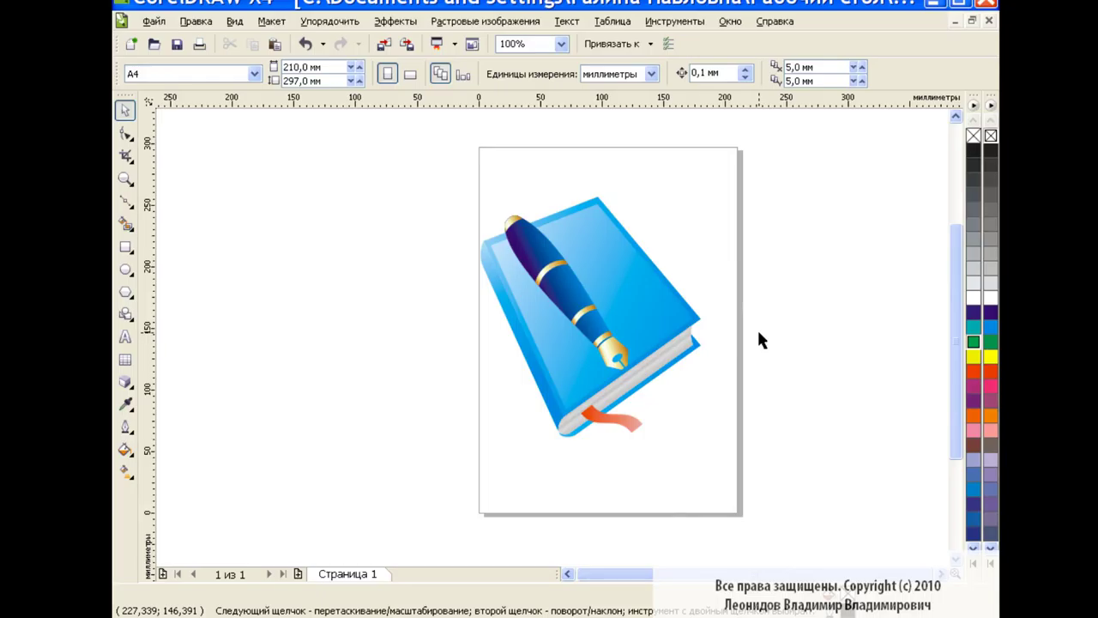